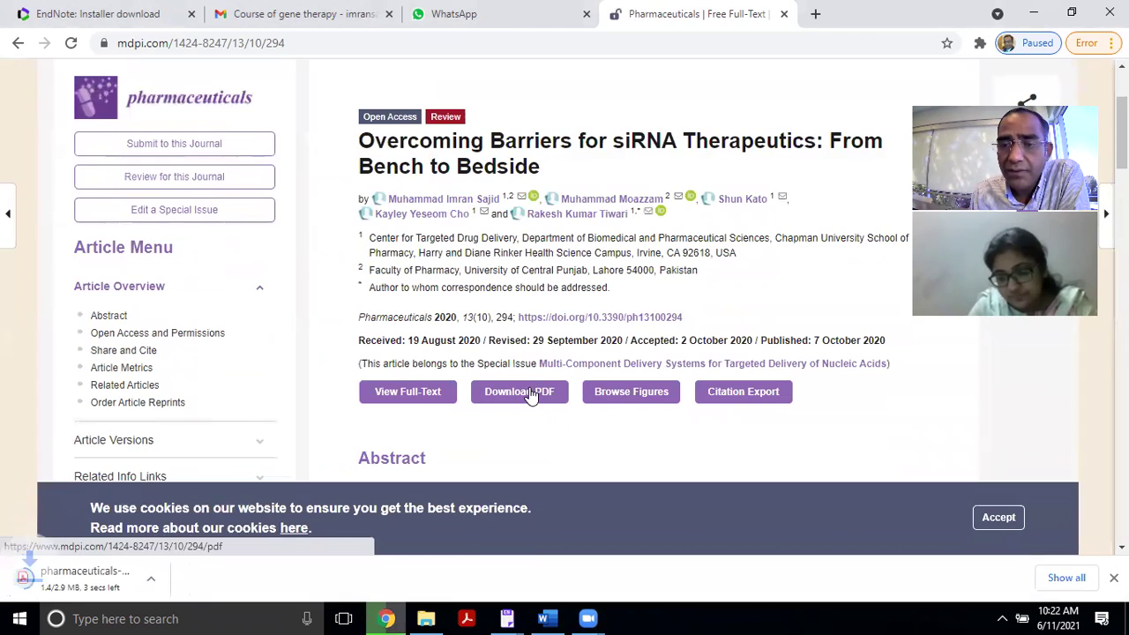
# Step: Open the downloaded pharmaceuticals-13-00294.pdf in Acrobat and select the first sentence of its Introduction, up to "(RNAi)"
pyautogui.click(126, 569)
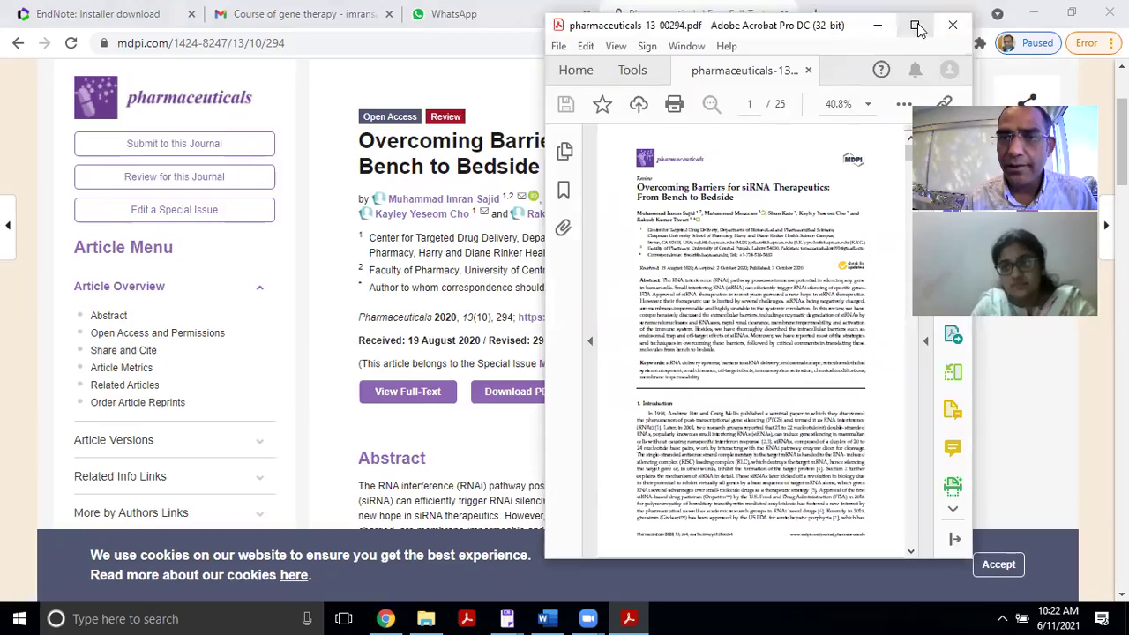
pyautogui.click(916, 25)
pyautogui.scroll(-3, 373, 405)
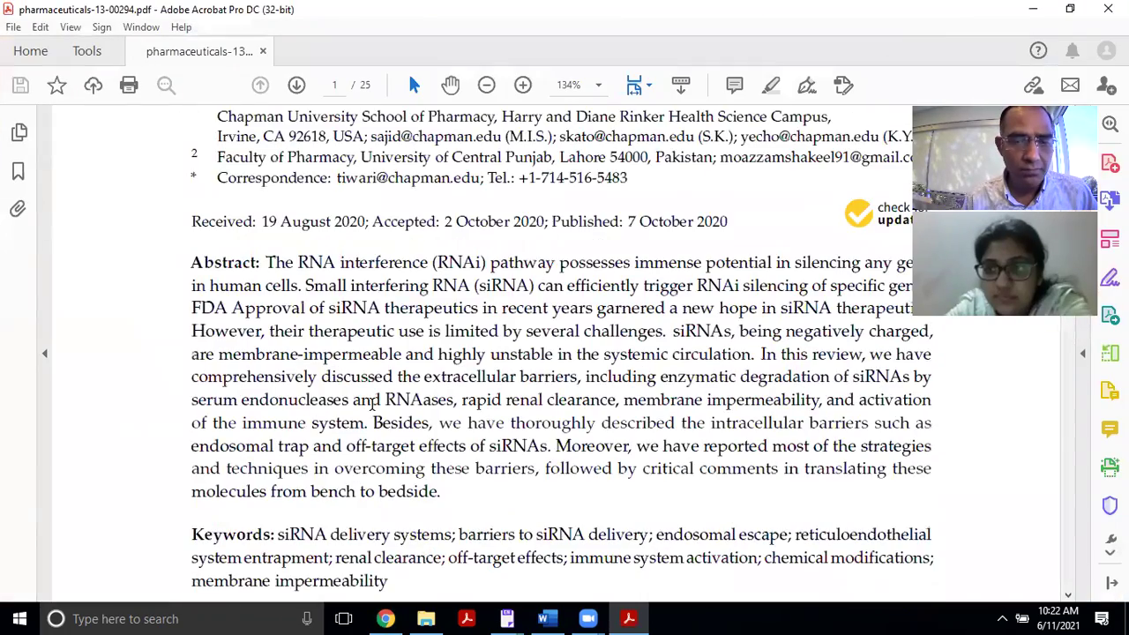
pyautogui.scroll(-2, 372, 404)
pyautogui.scroll(1, 373, 406)
pyautogui.scroll(-6, 373, 407)
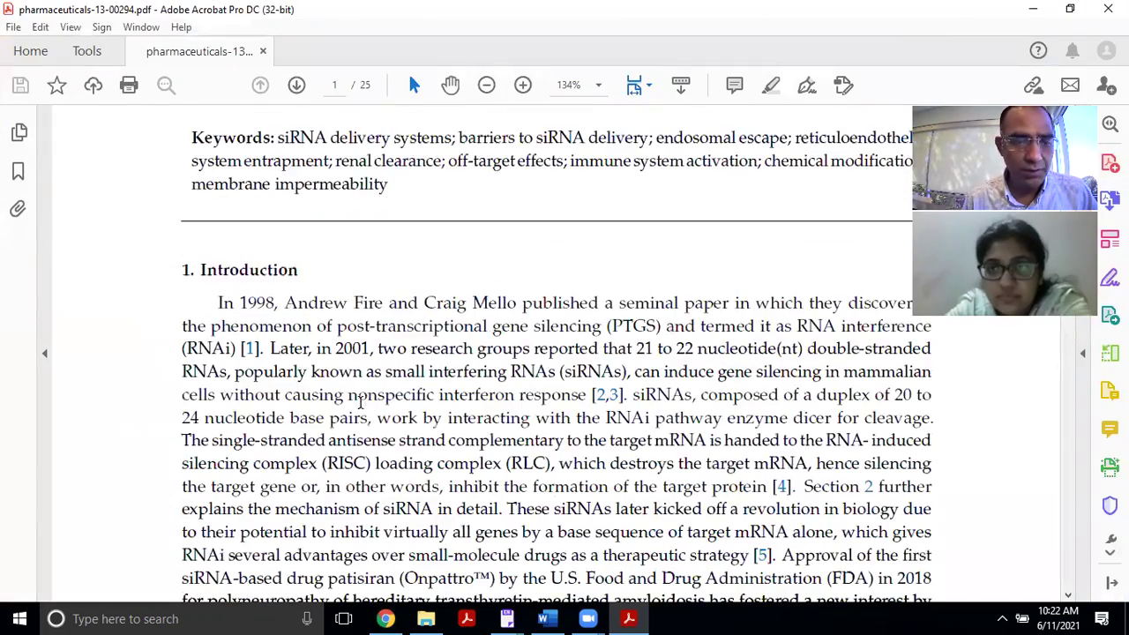
pyautogui.moveTo(219, 303); pyautogui.dragTo(240, 347)
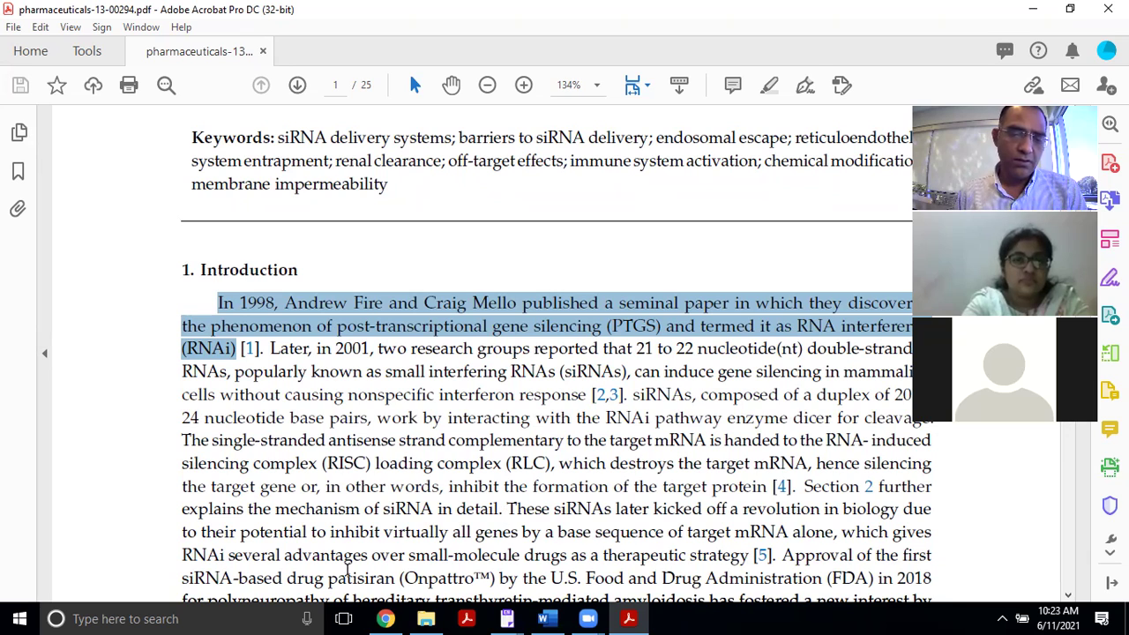
# Step: Switch to Chrome, reopen "Overcoming Barriers for siRNA Therapeutics: From Bench to Bedside" from the Google Scholar results, and download its PDF again
pyautogui.click(389, 618)
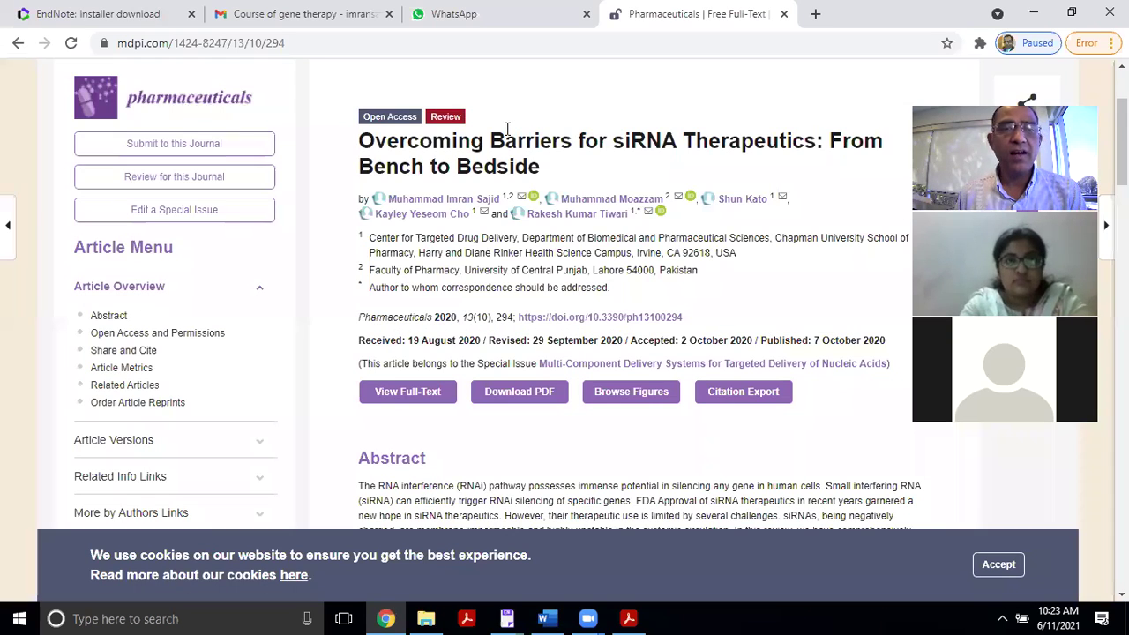
pyautogui.click(13, 48)
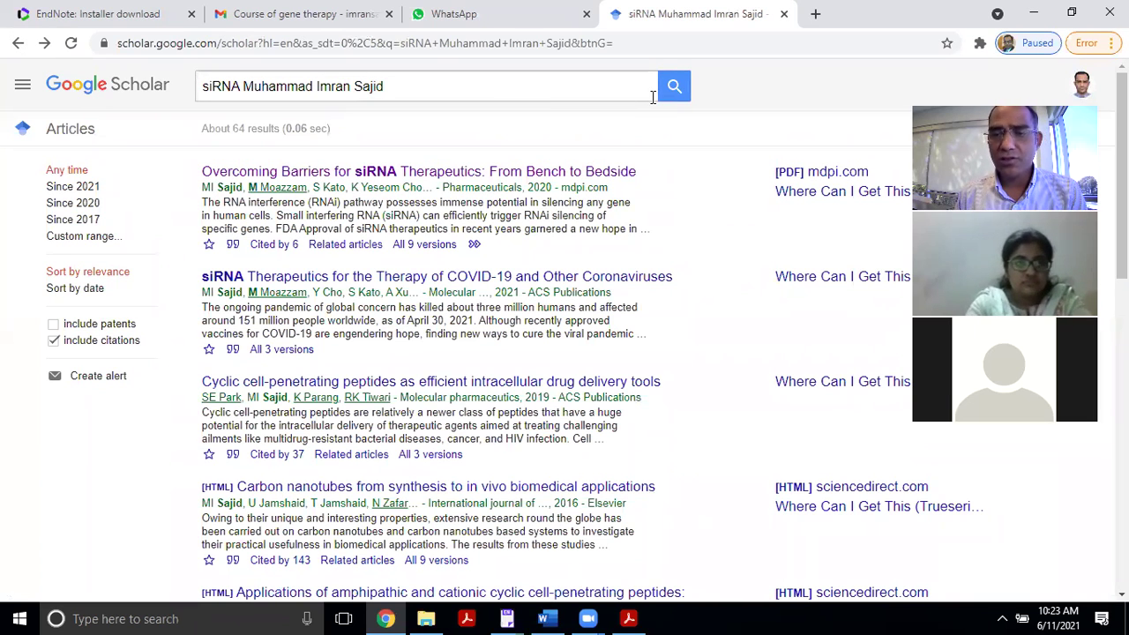
pyautogui.click(376, 173)
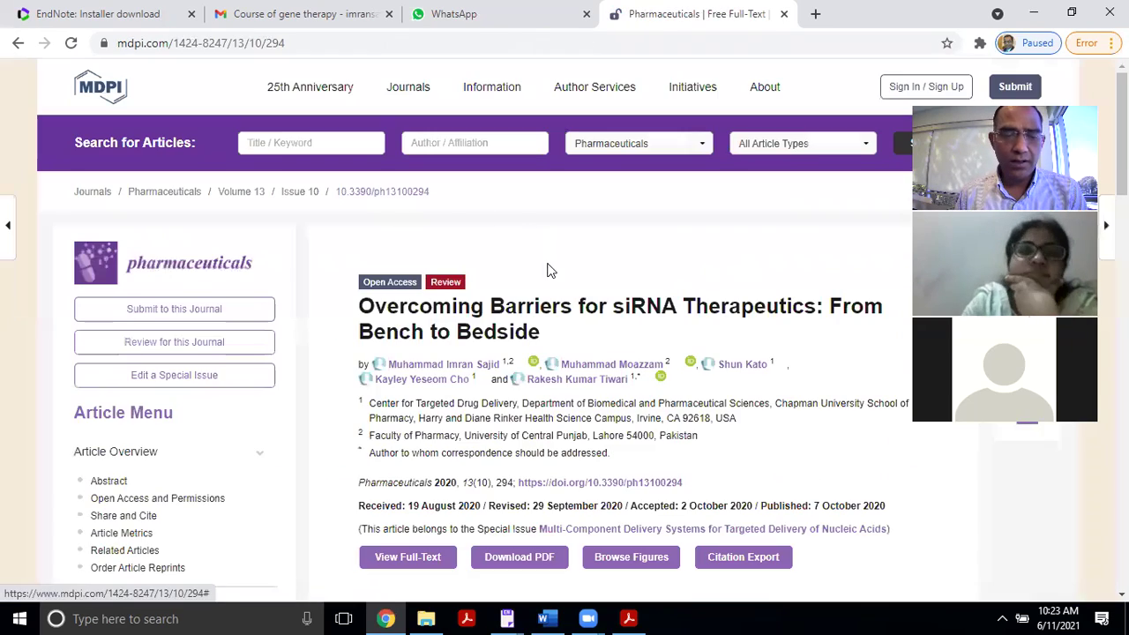
pyautogui.scroll(-3, 549, 283)
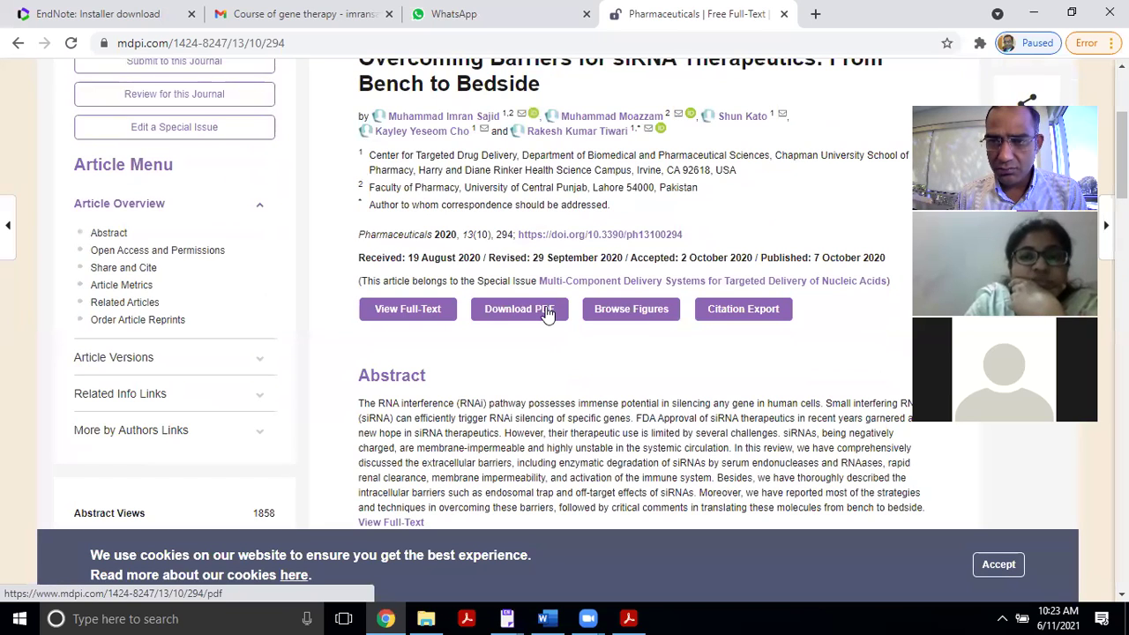
pyautogui.click(547, 314)
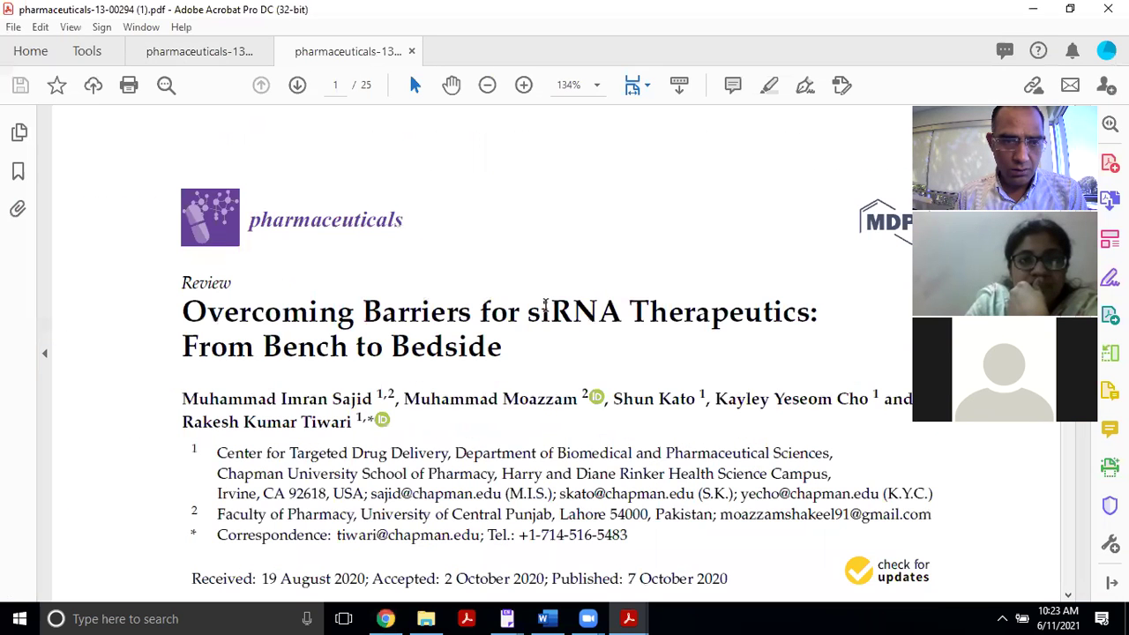
pyautogui.scroll(-2, 515, 308)
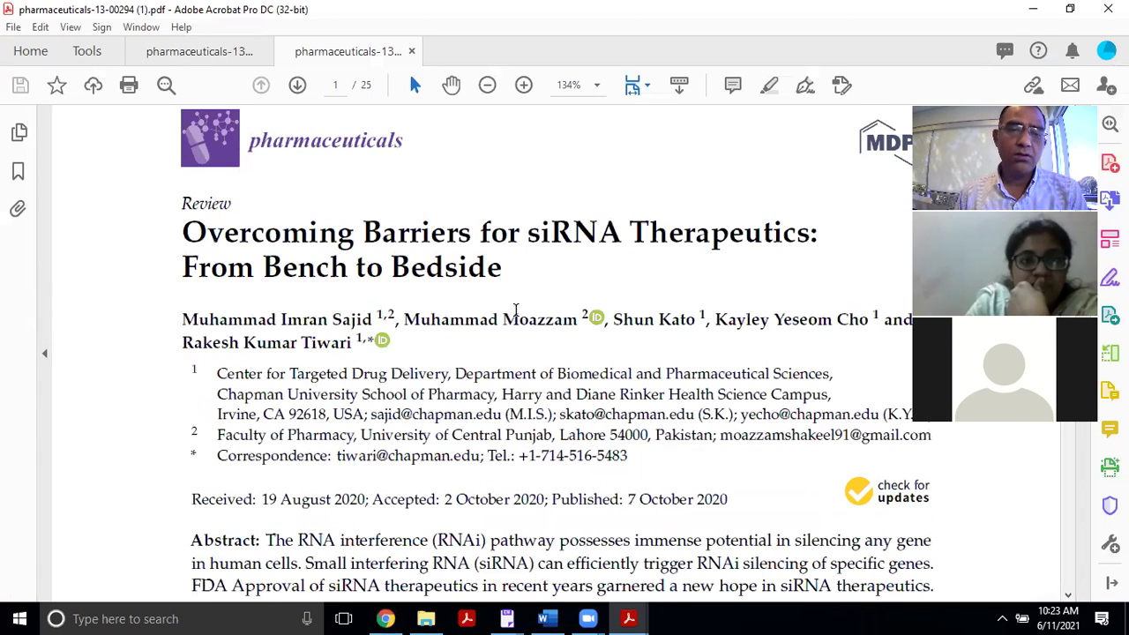
# Step: Return to the Google Scholar results in Chrome
pyautogui.click(386, 619)
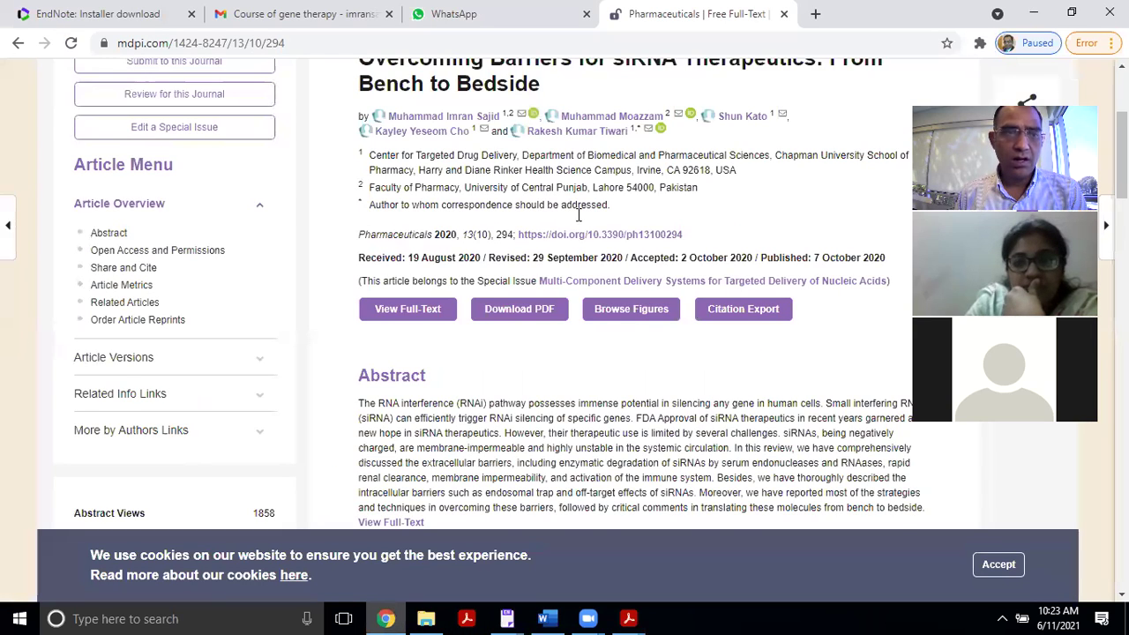
pyautogui.click(431, 316)
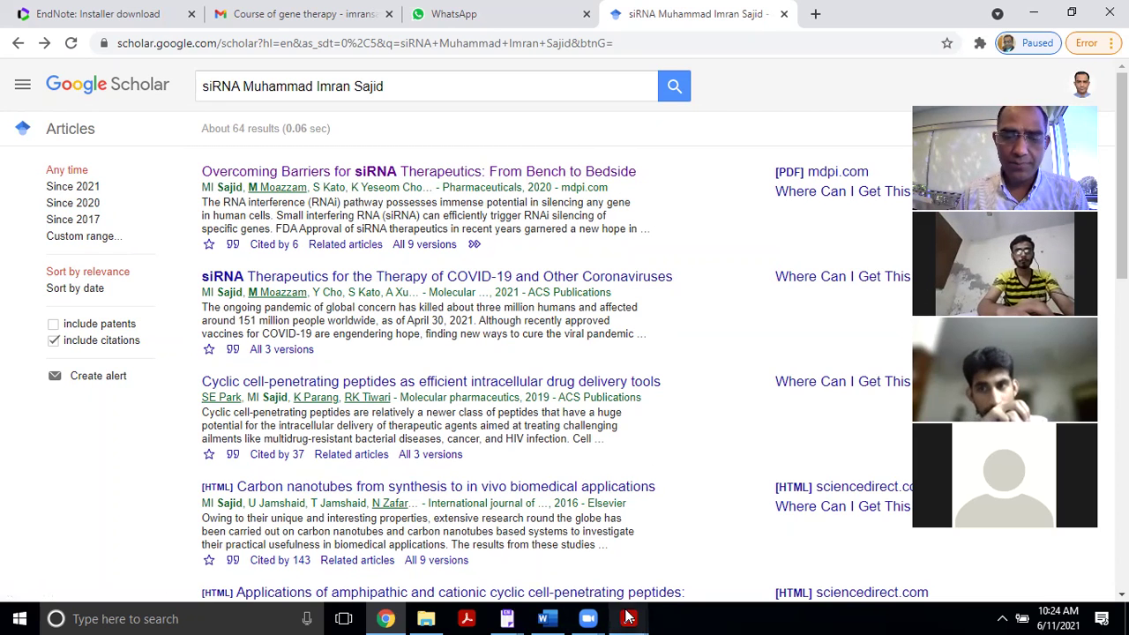
# Step: Copy the Introduction's first sentence, up to "(RNAi)", from pharmaceuticals-13-00294 (1).pdf in Acrobat and paste it below "Gene Therapy" in the Word document
pyautogui.moveTo(629, 618)
pyautogui.click(666, 481)
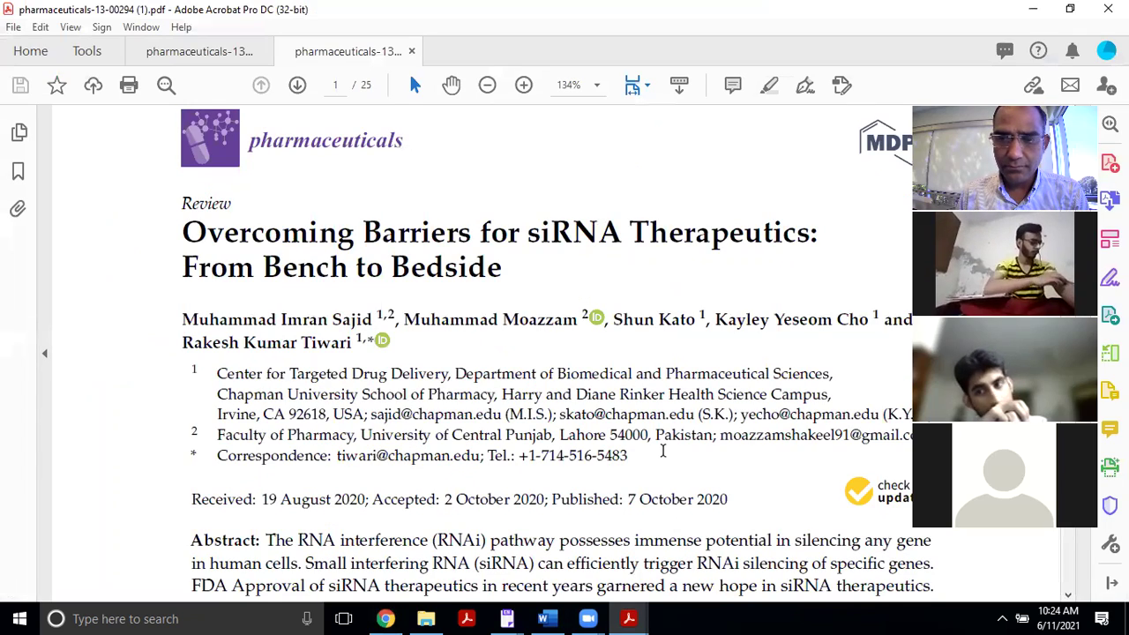
pyautogui.scroll(-1, 663, 451)
pyautogui.scroll(-4, 664, 450)
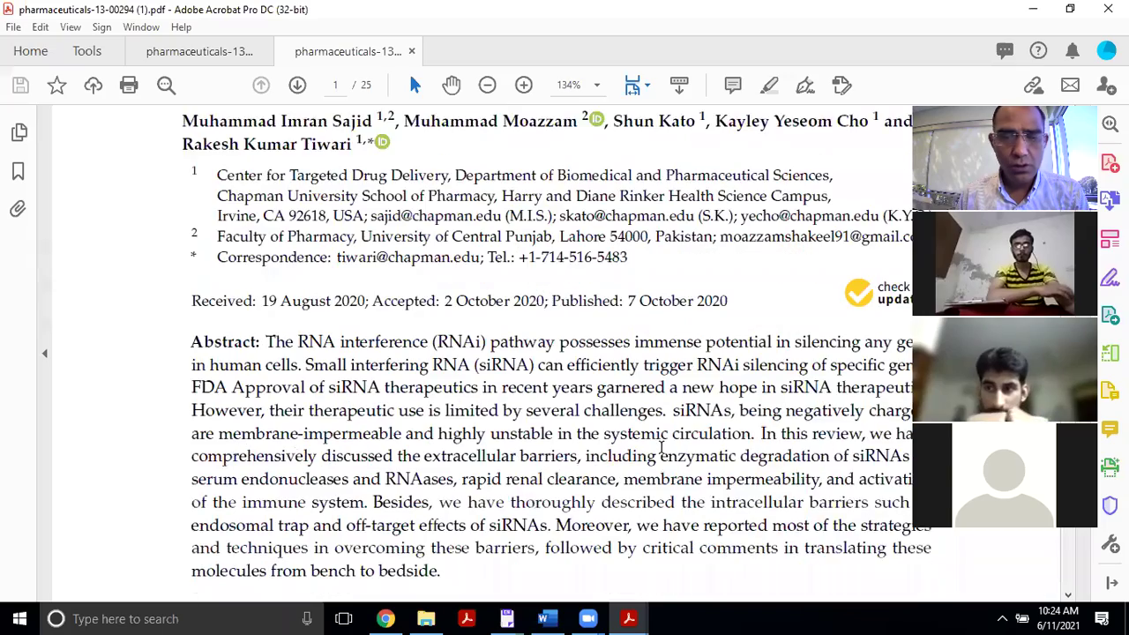
pyautogui.scroll(-14, 662, 450)
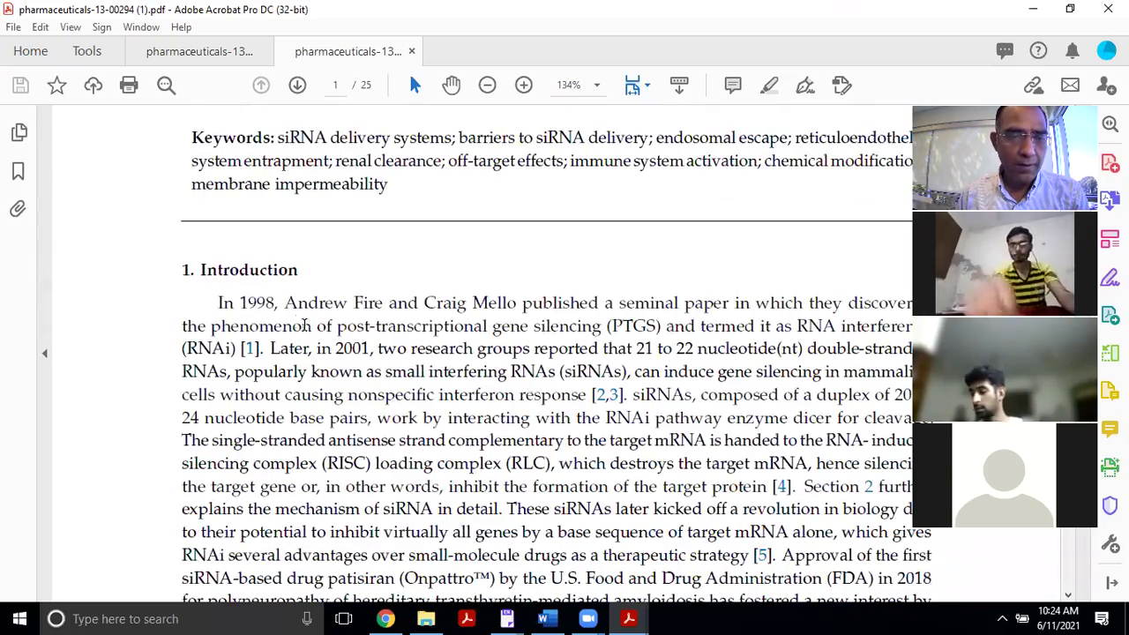
pyautogui.moveTo(218, 303); pyautogui.dragTo(235, 352)
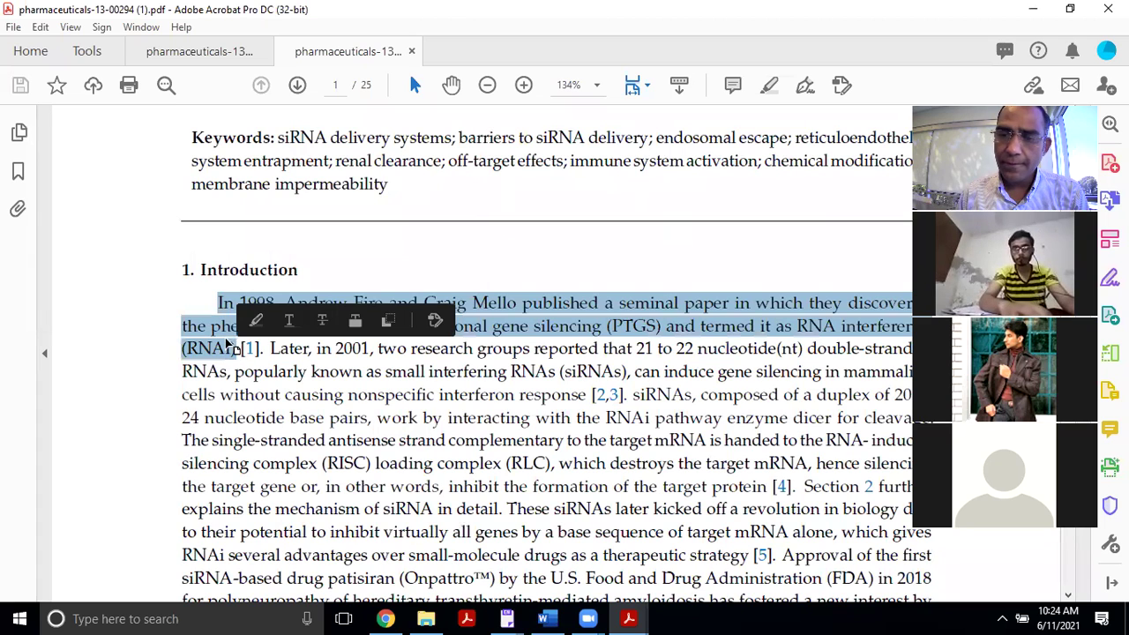
pyautogui.rightClick(222, 319)
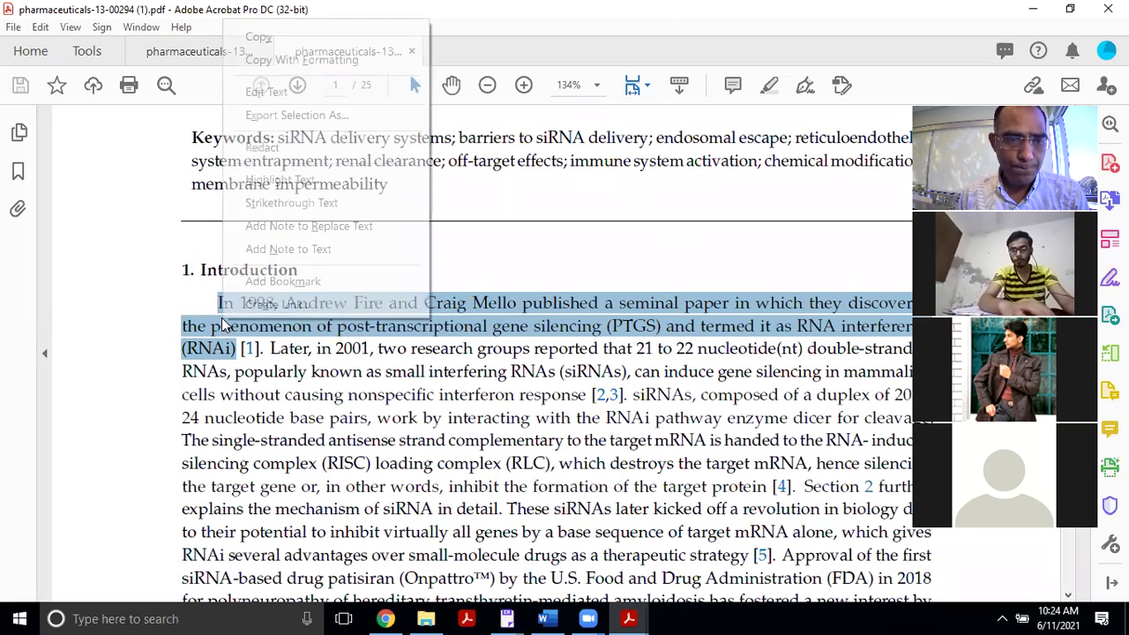
pyautogui.click(292, 42)
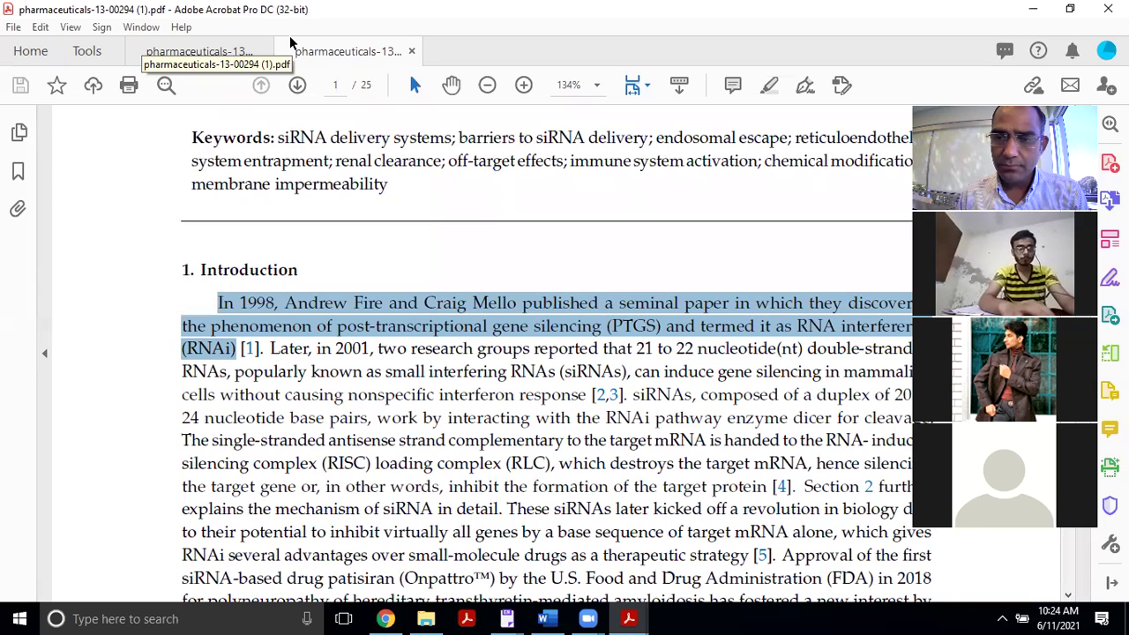
pyautogui.click(547, 619)
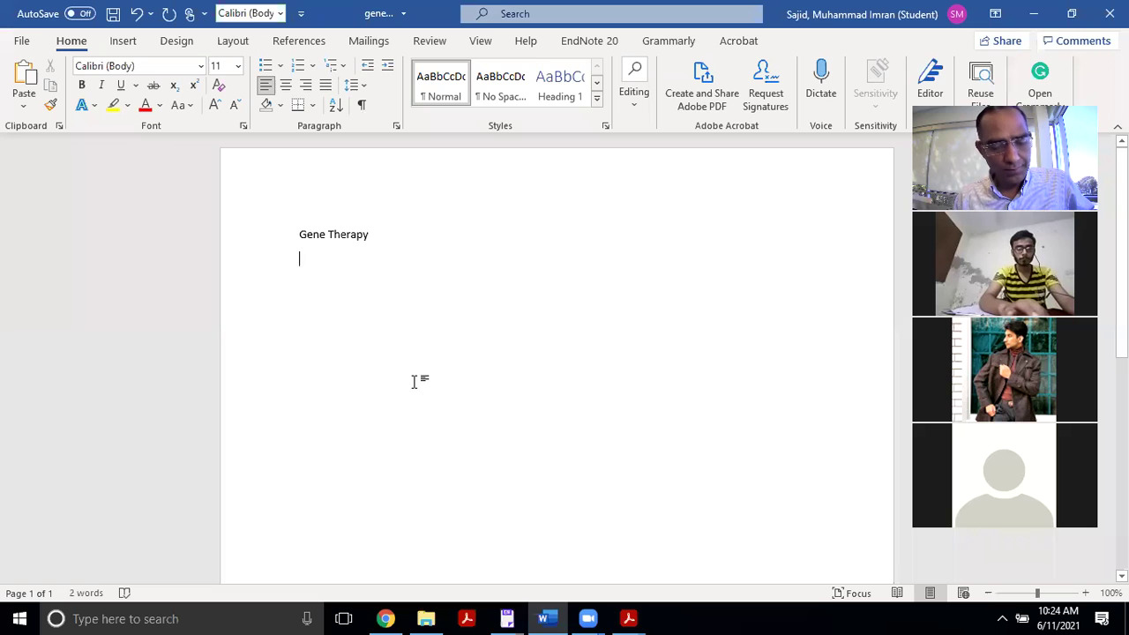
pyautogui.hotkey('ctrl', 'v')
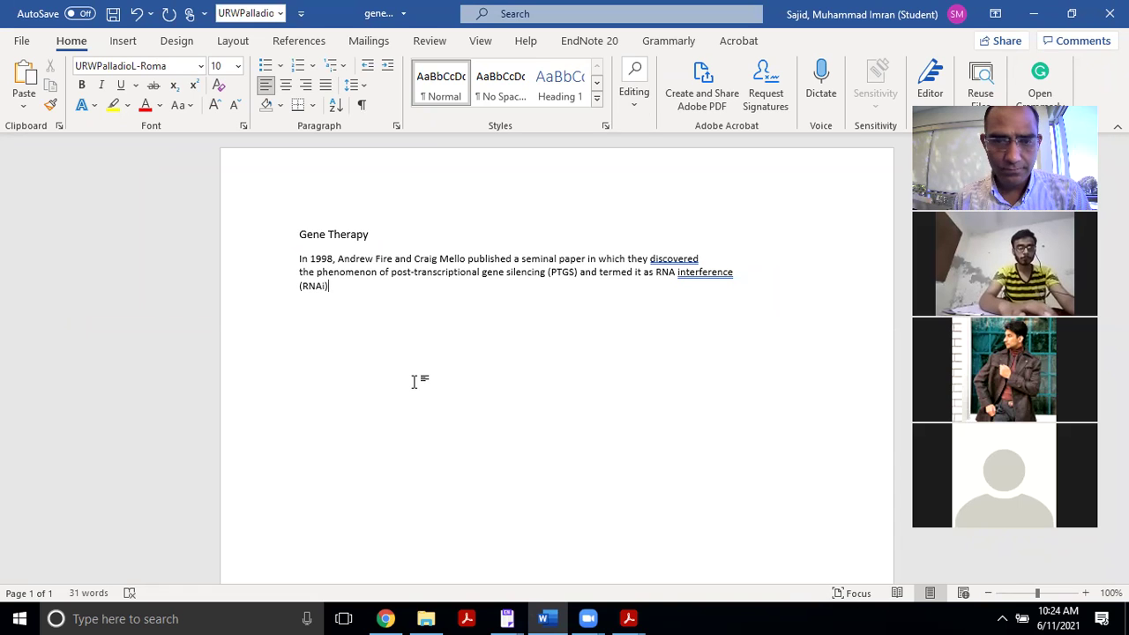
# Step: Clear all formatting from the pasted sentence and remove its line breaks so it forms one continuous paragraph
pyautogui.moveTo(334, 287); pyautogui.dragTo(293, 260)
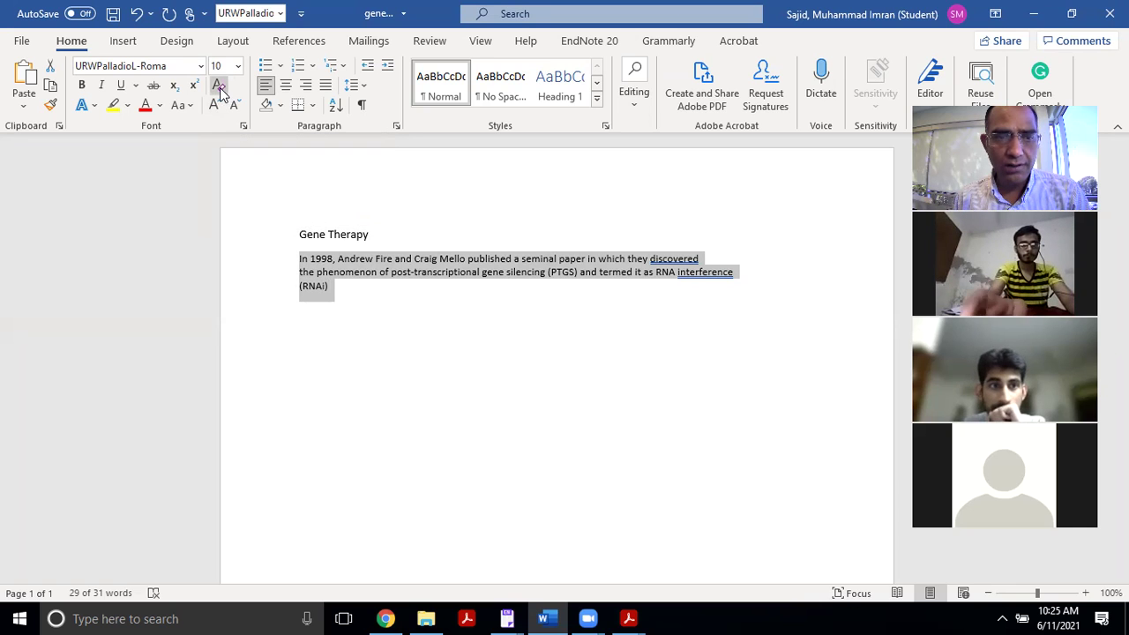
pyautogui.click(220, 88)
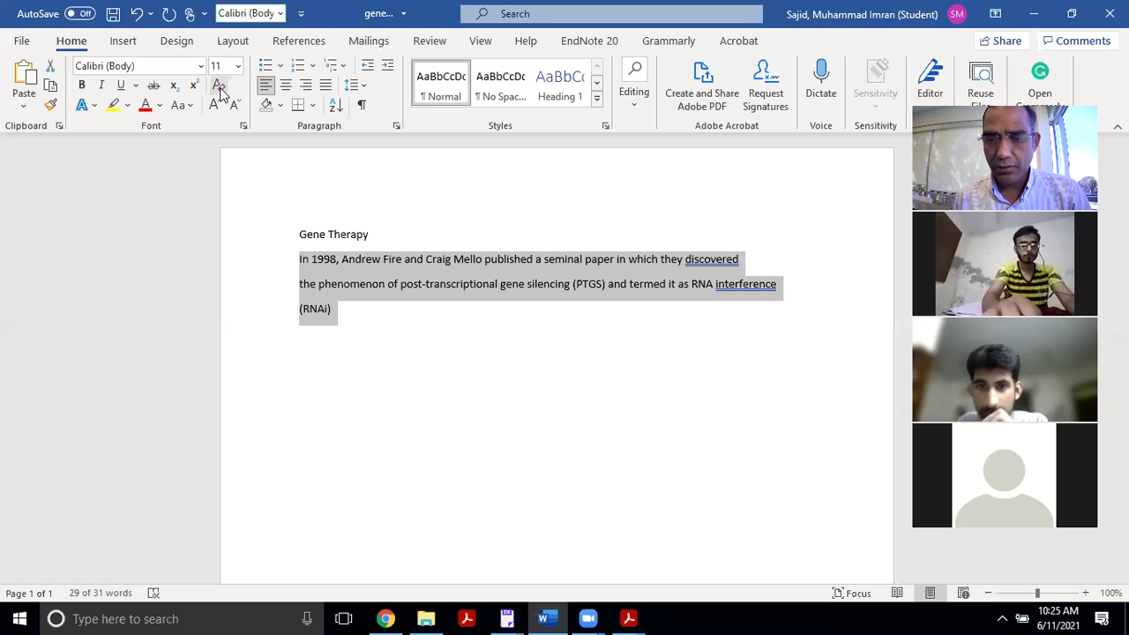
pyautogui.click(360, 312)
pyautogui.click(756, 263)
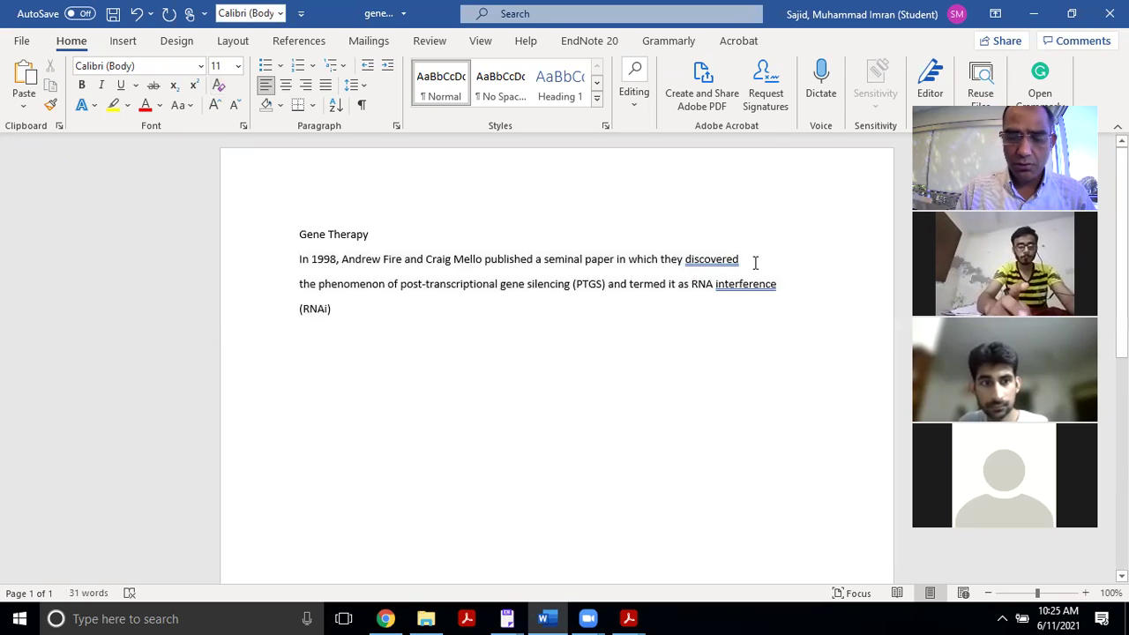
pyautogui.press('Delete')
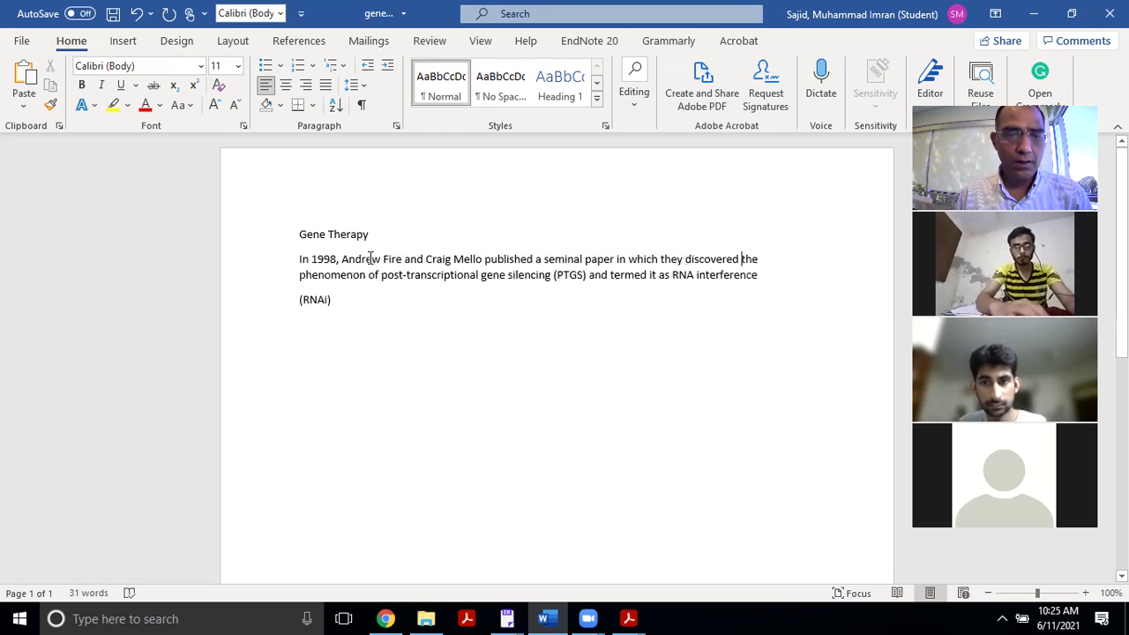
pyautogui.click(299, 300)
pyautogui.press('BackSpace')
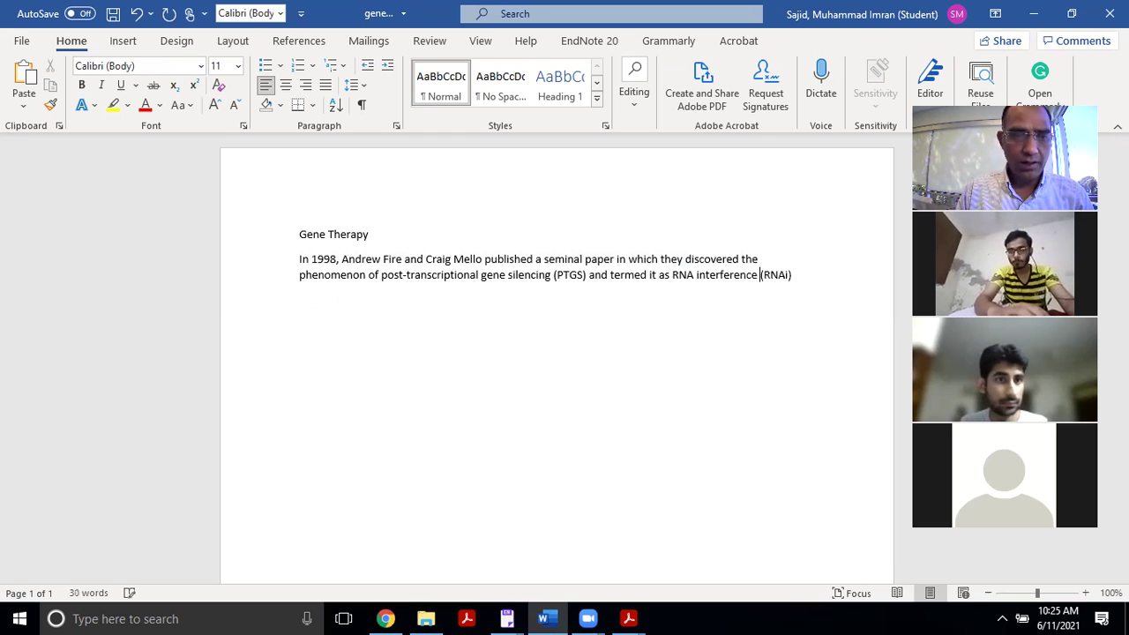
# Step: Set the pasted paragraph's spacing after to 0 pt and its line spacing to 1.5 lines
pyautogui.moveTo(300, 259); pyautogui.dragTo(882, 276)
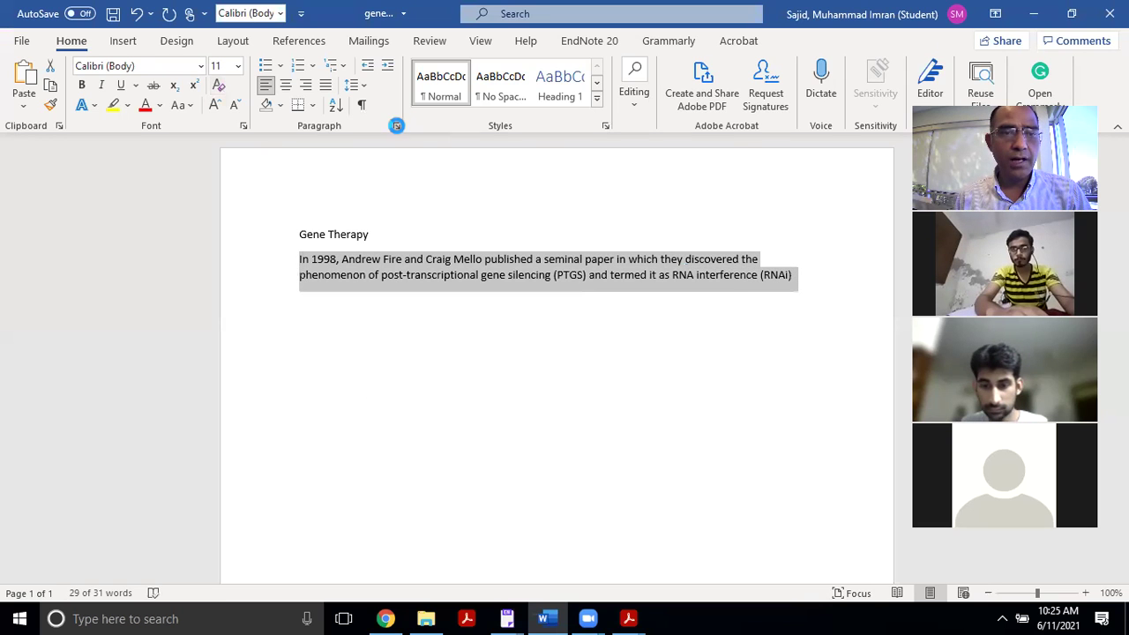
pyautogui.click(396, 125)
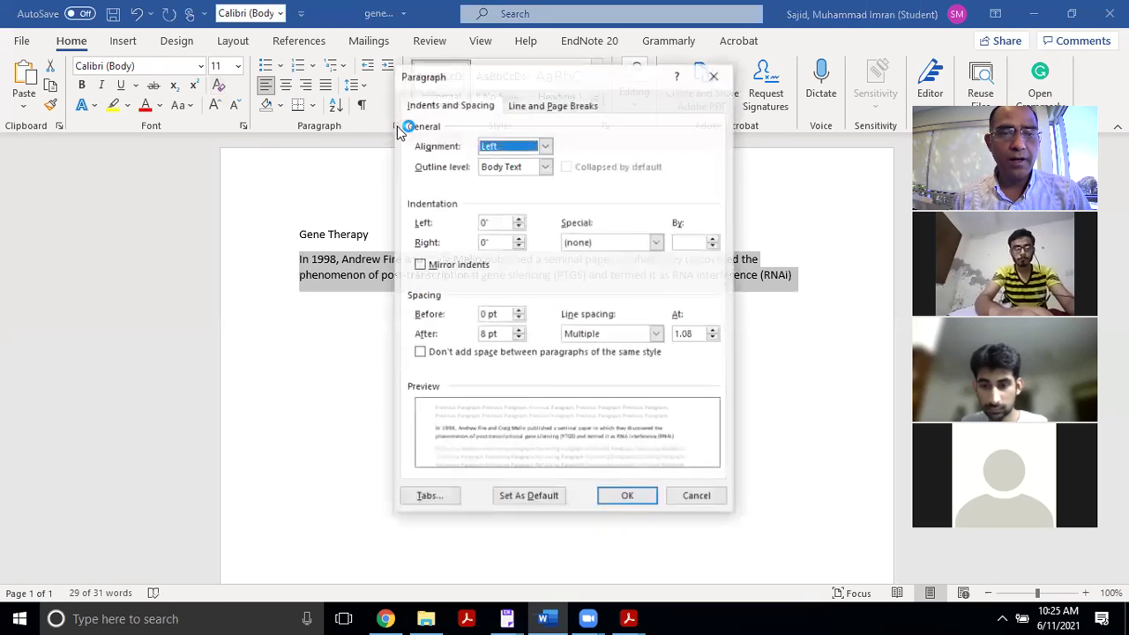
pyautogui.click(520, 339)
pyautogui.click(519, 339)
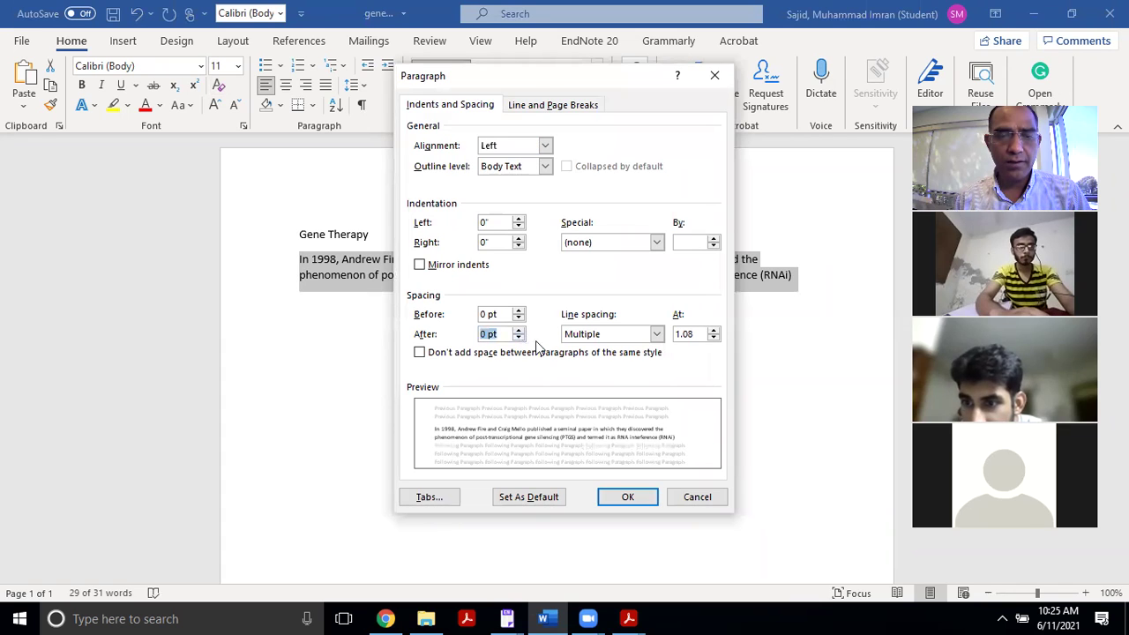
pyautogui.click(657, 334)
pyautogui.click(584, 360)
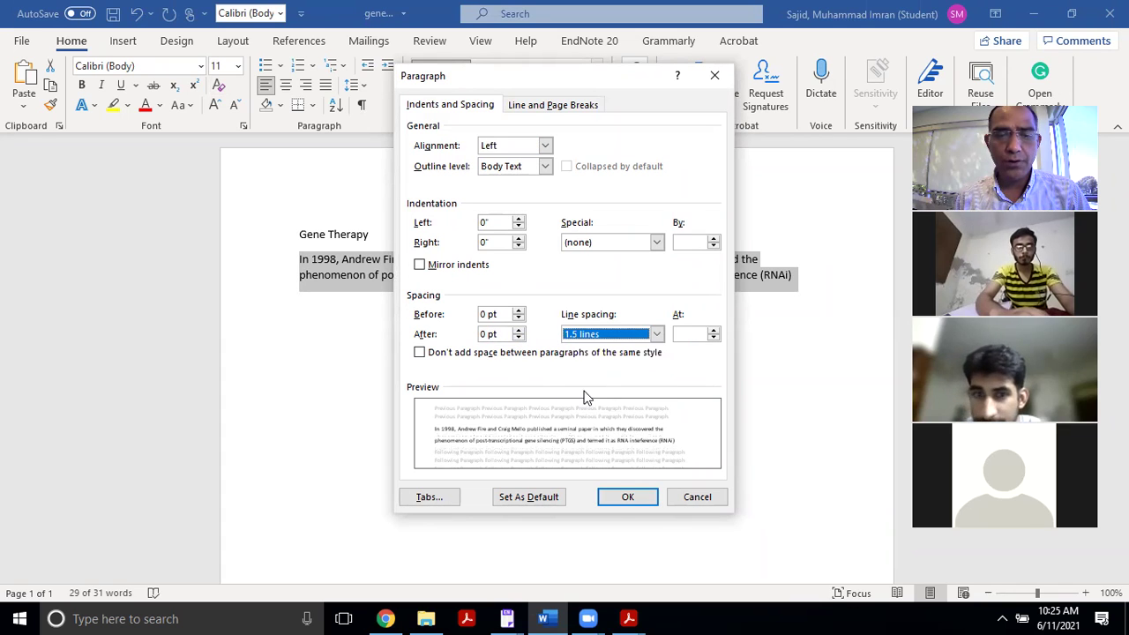
pyautogui.click(627, 498)
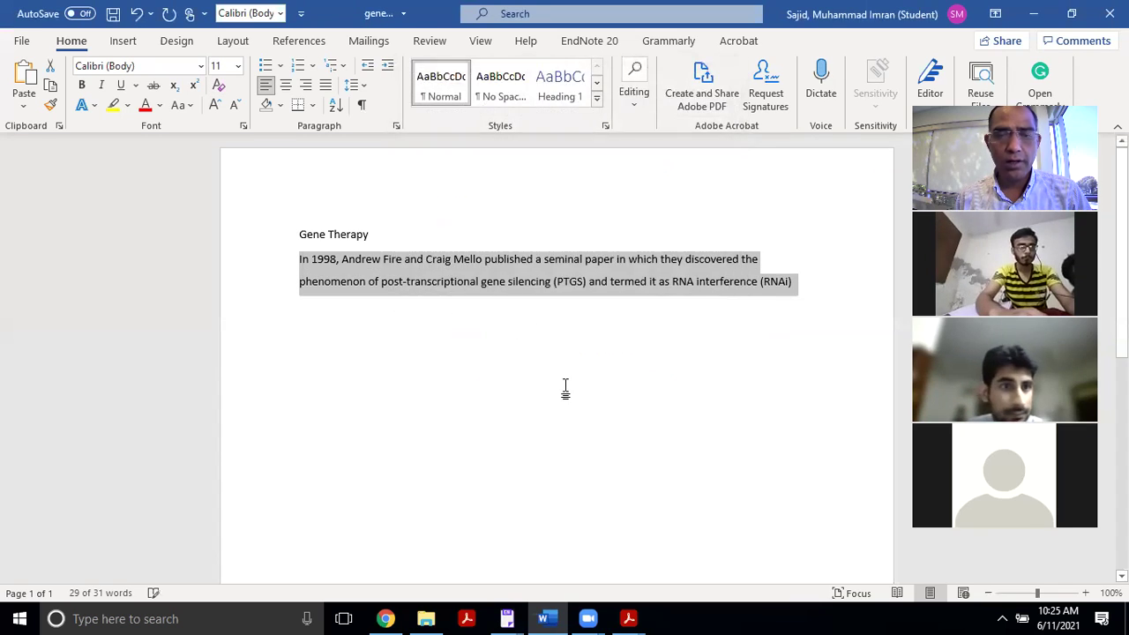
# Step: Set the pasted paragraph's font size to 12 and its font to Times New Roman
pyautogui.click(238, 65)
pyautogui.click(225, 164)
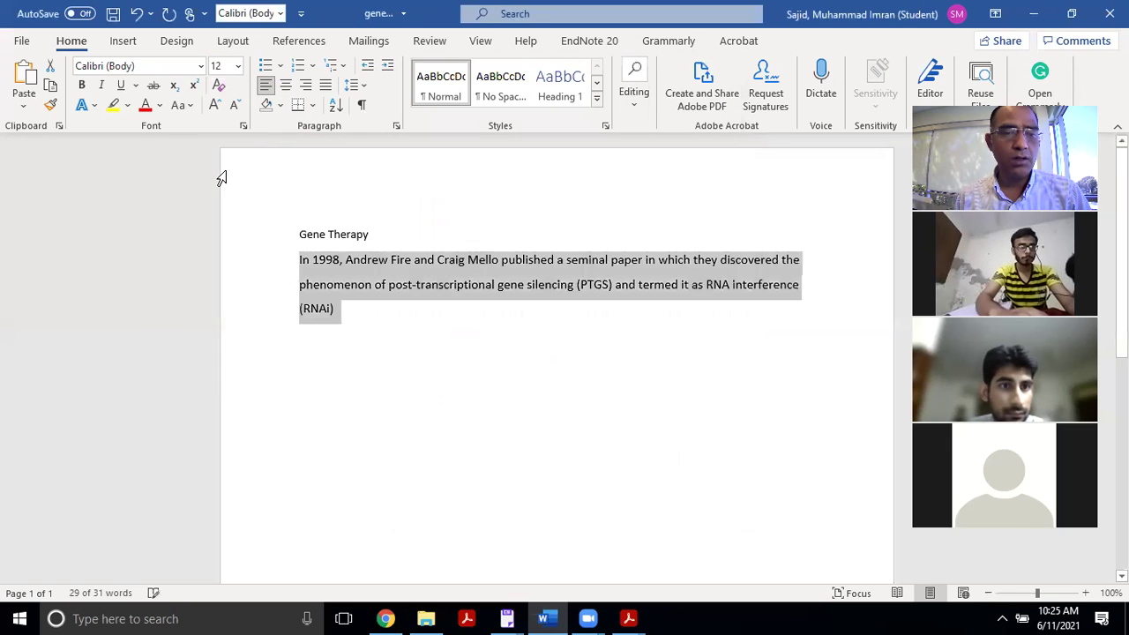
pyautogui.click(201, 66)
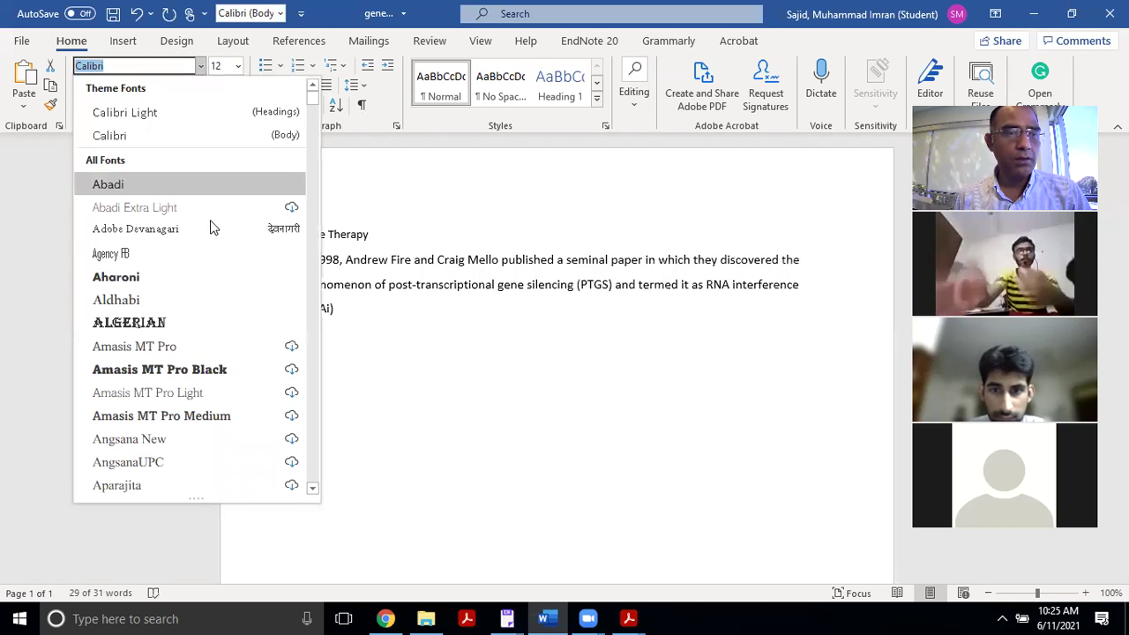
pyautogui.write('Times New Roman')
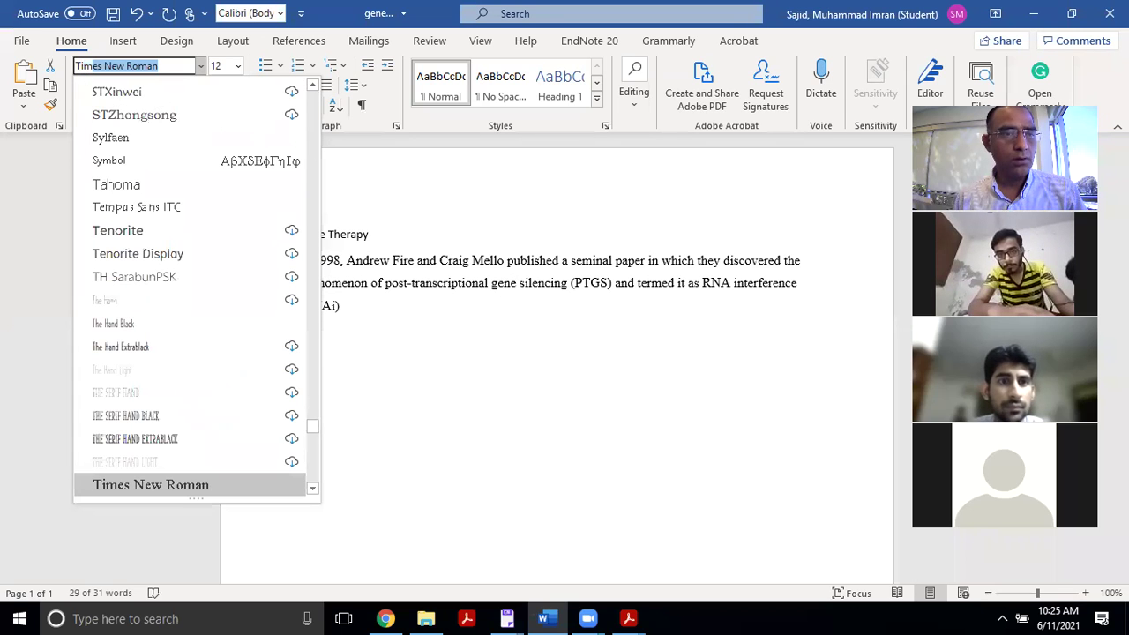
pyautogui.press('Return')
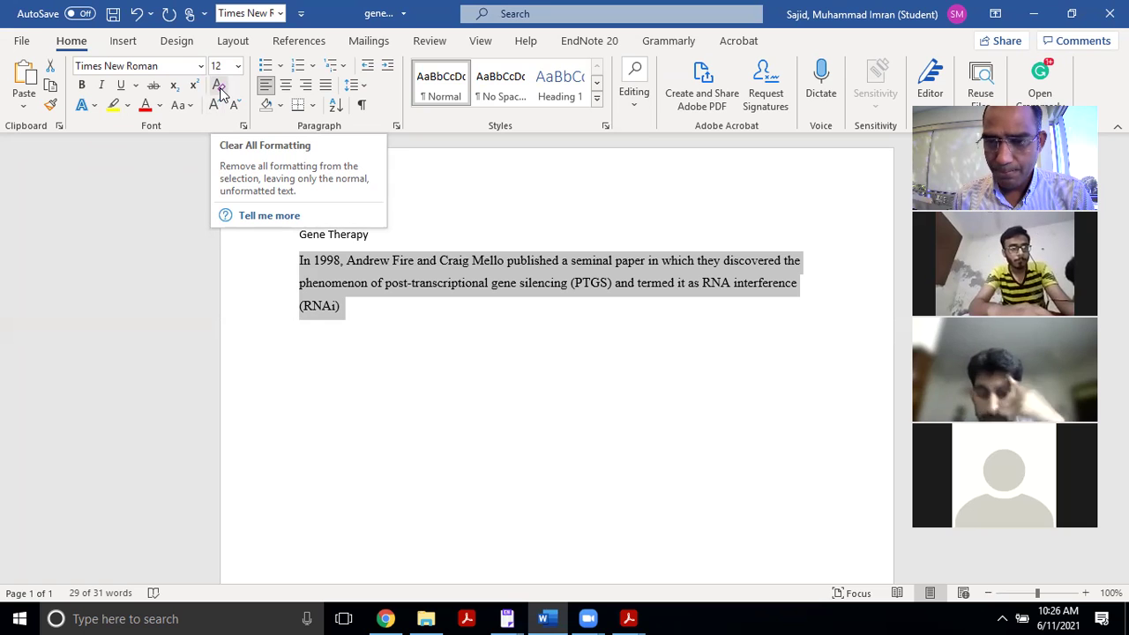
pyautogui.click(334, 303)
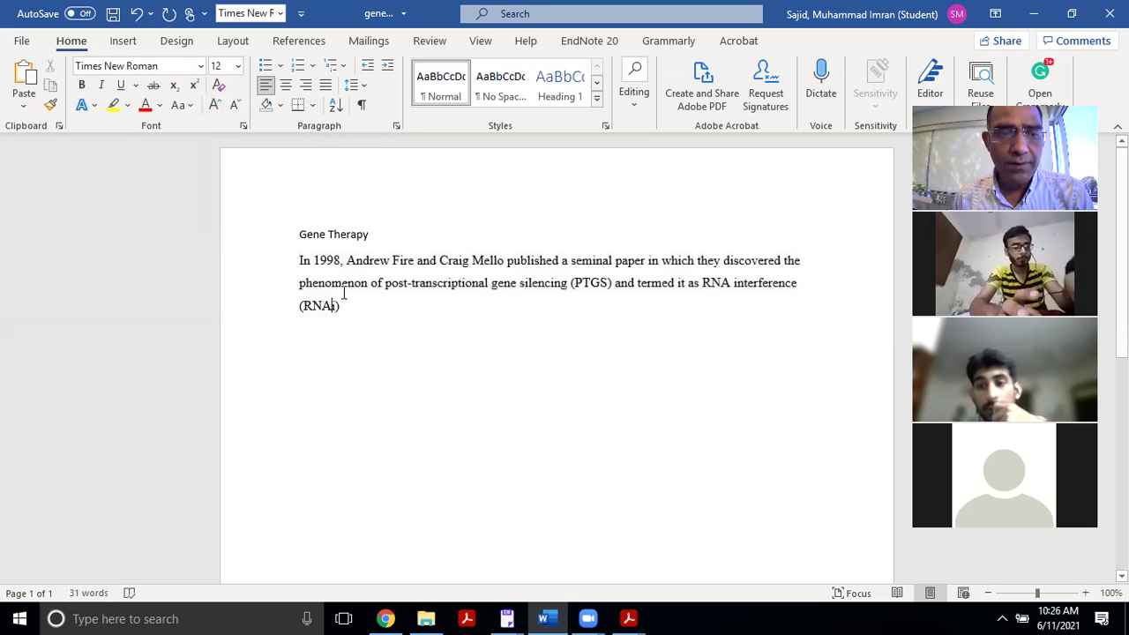
# Step: Review the indentation and spacing settings of the paragraph below "Gene Therapy"
pyautogui.moveTo(344, 306); pyautogui.dragTo(298, 260)
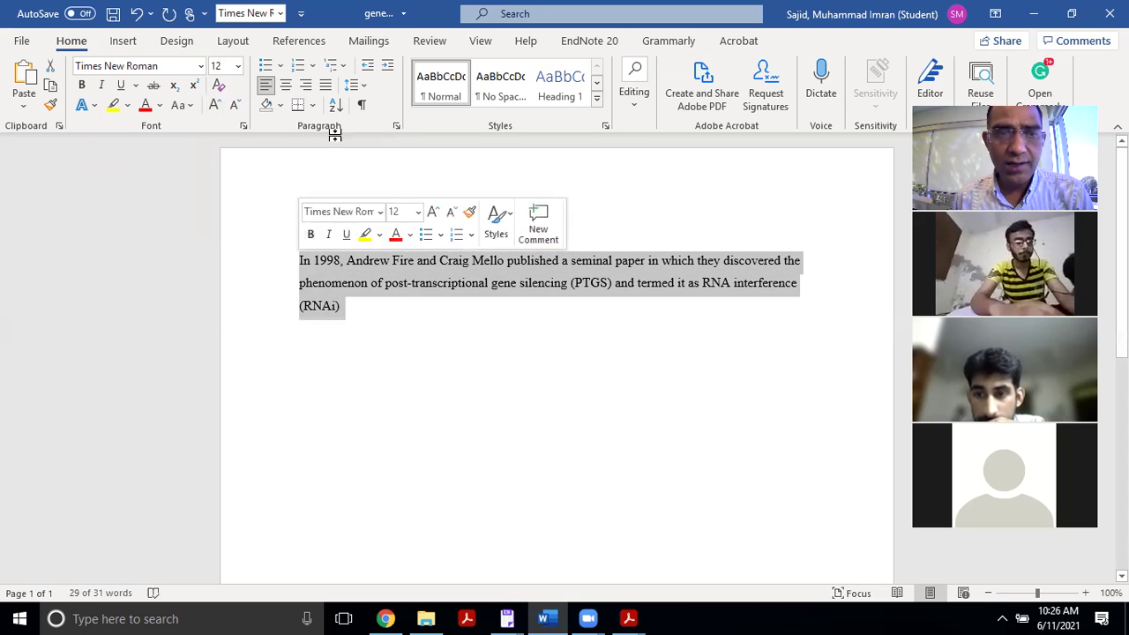
pyautogui.click(393, 126)
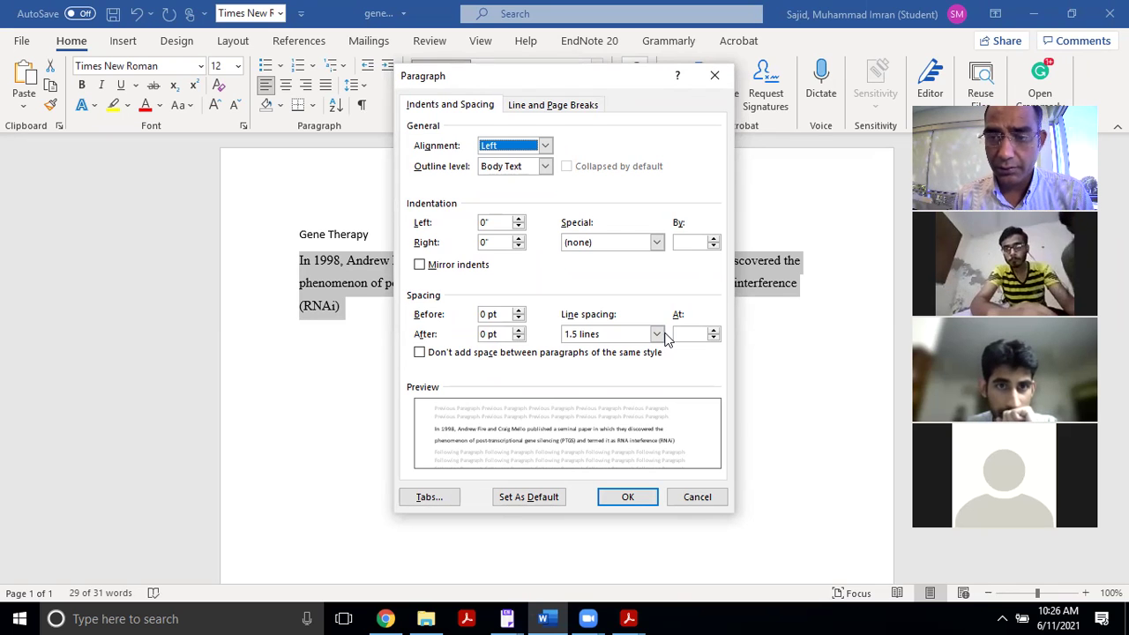
pyautogui.click(632, 495)
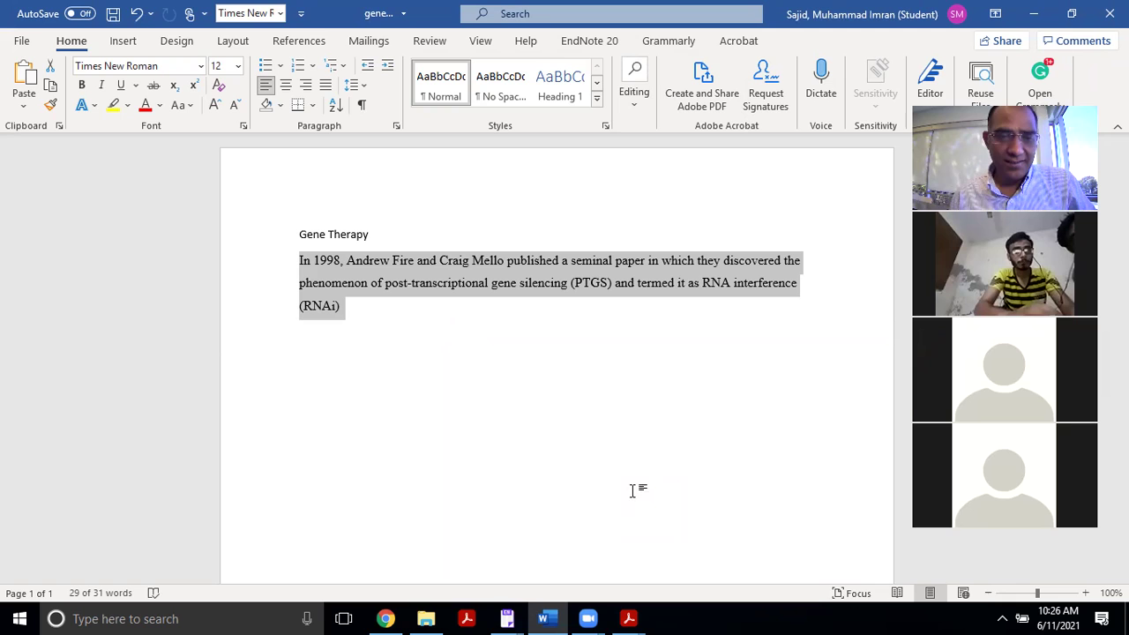
# Step: Undo the pasted sentence's formatting and the paste itself, back to only the "Gene Therapy" line
pyautogui.hotkey('ctrl', 'z')
pyautogui.hotkey('ctrl', 'z')
pyautogui.hotkey('ctrl', 'z')
pyautogui.hotkey('ctrl', 'z')
pyautogui.hotkey('ctrl', 'z')
pyautogui.hotkey('ctrl', 'z')
pyautogui.hotkey('ctrl', 'z')
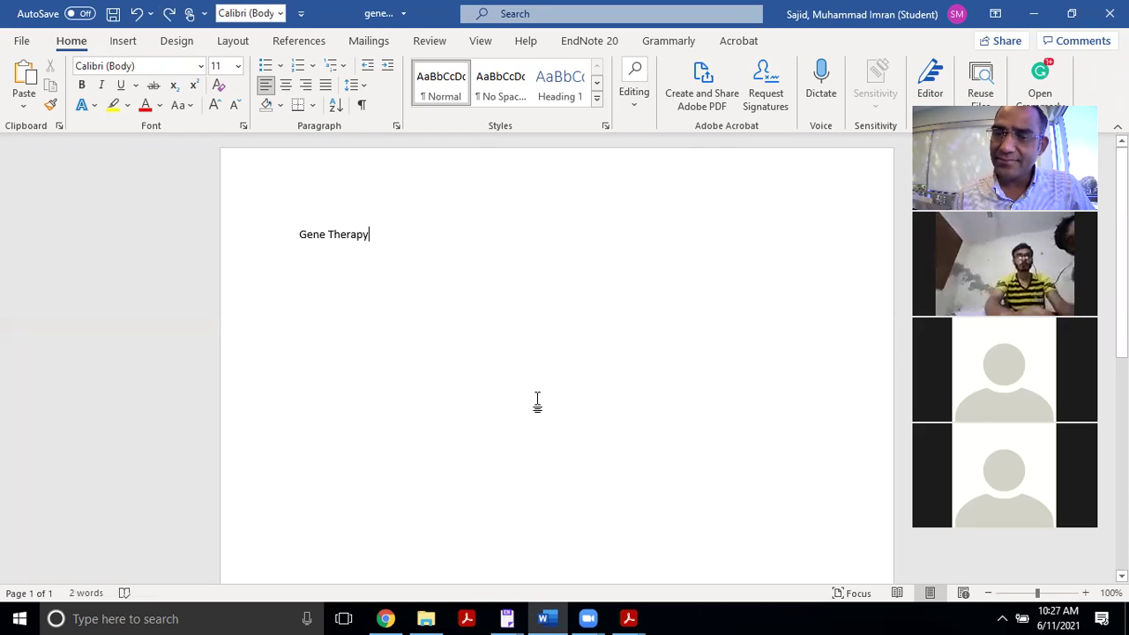
# Step: Switch to the MDPI article page in Chrome, accept the cookies and download the article's PDF
pyautogui.click(388, 619)
pyautogui.click(423, 174)
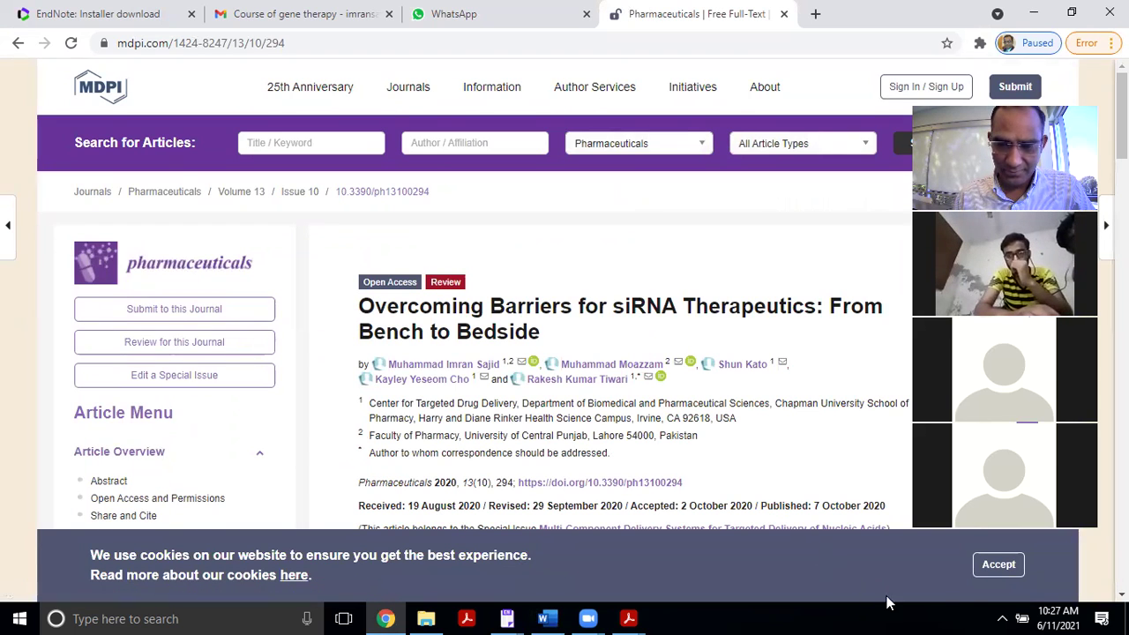
pyautogui.click(1005, 566)
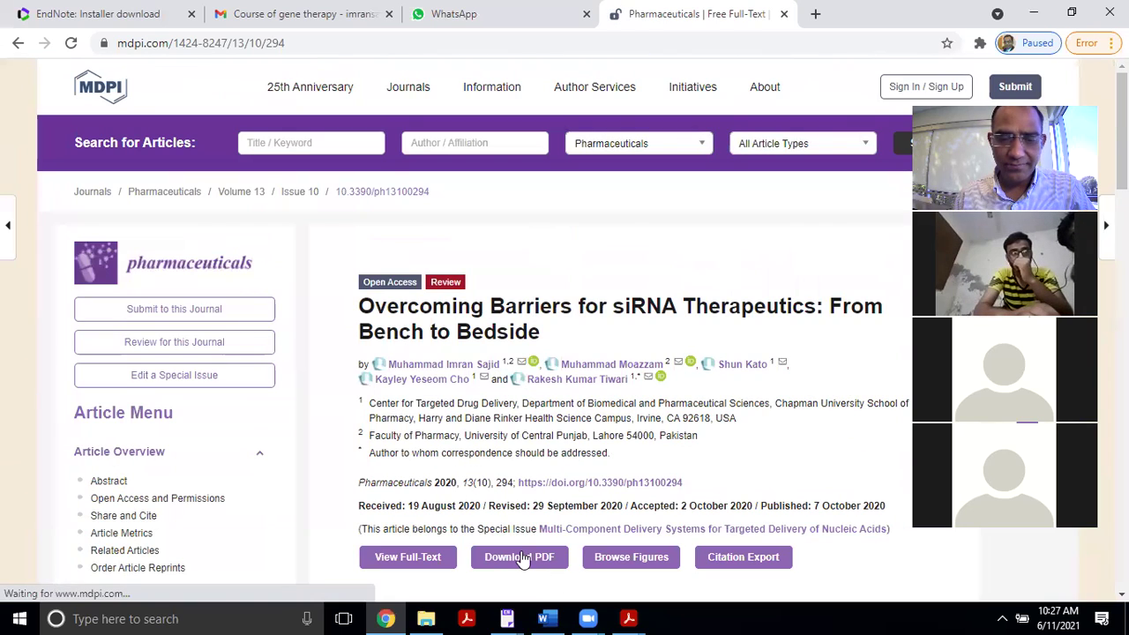
pyautogui.click(520, 559)
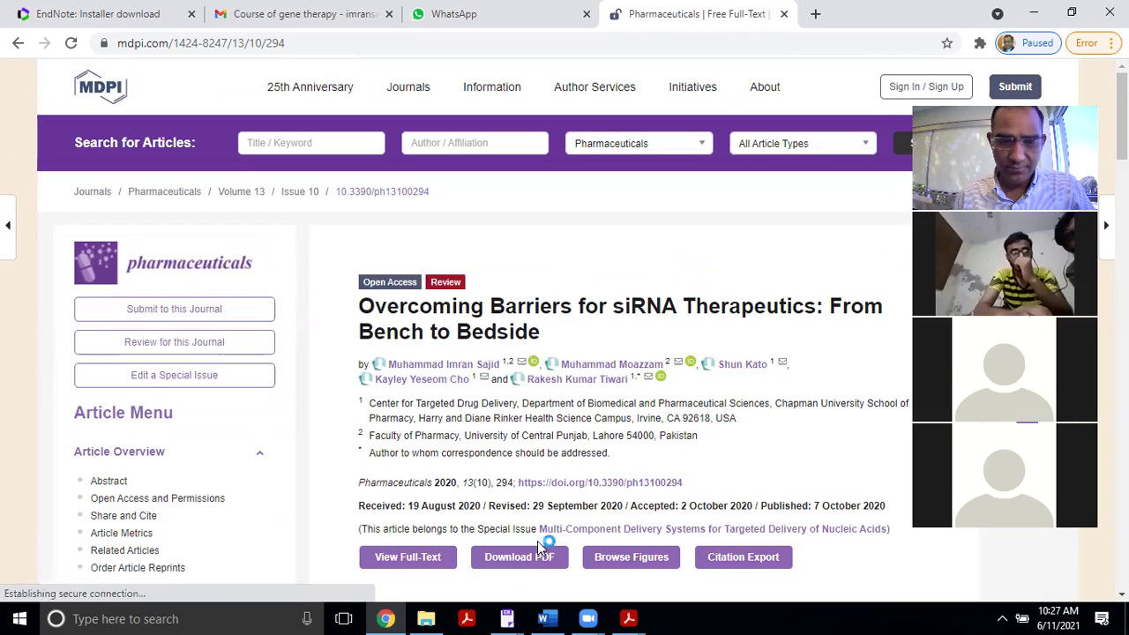
# Step: Copy the Introduction's first sentence, up to "(RNAi)", from pharmaceuticals-13-00294 (3).pdf in Acrobat
pyautogui.scroll(-4, 600, 387)
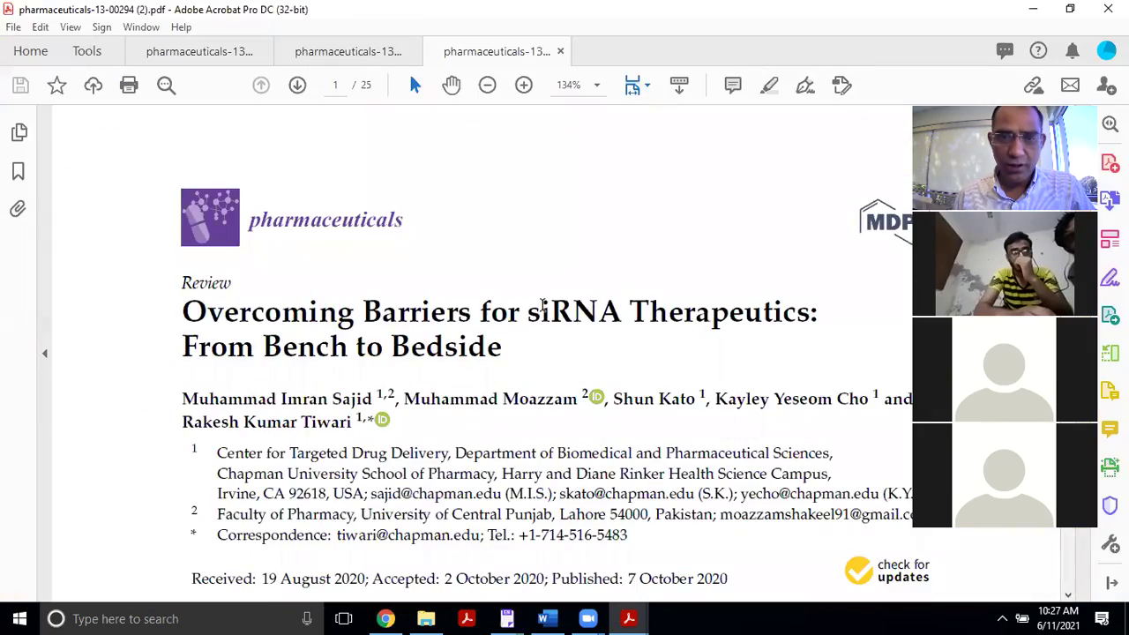
pyautogui.scroll(-3, 542, 302)
pyautogui.scroll(-10, 545, 308)
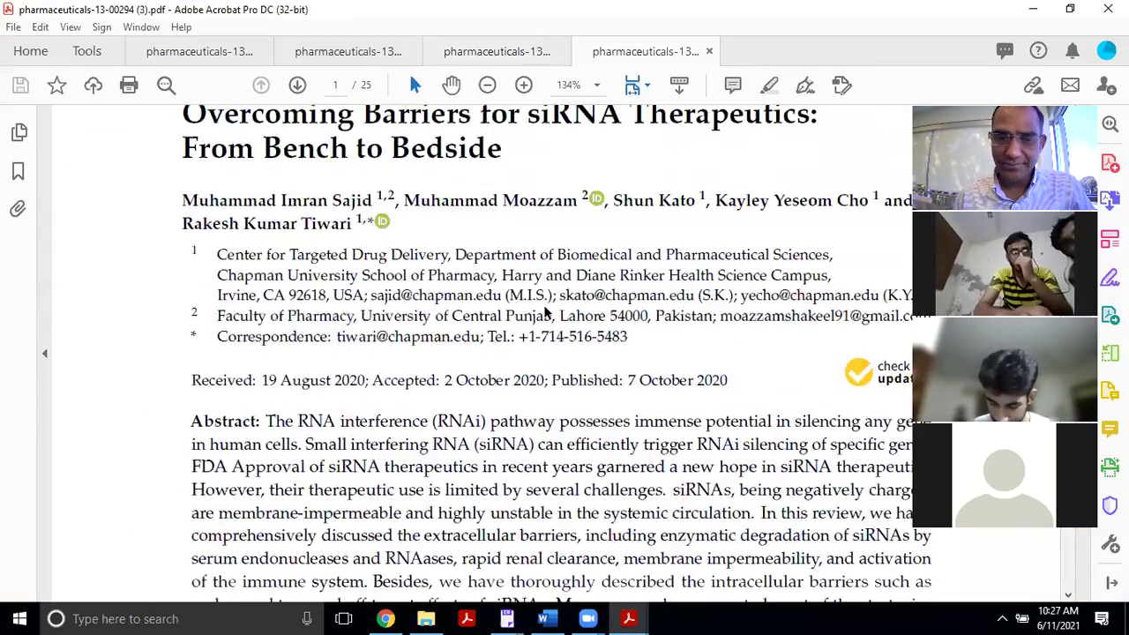
pyautogui.scroll(-5, 545, 302)
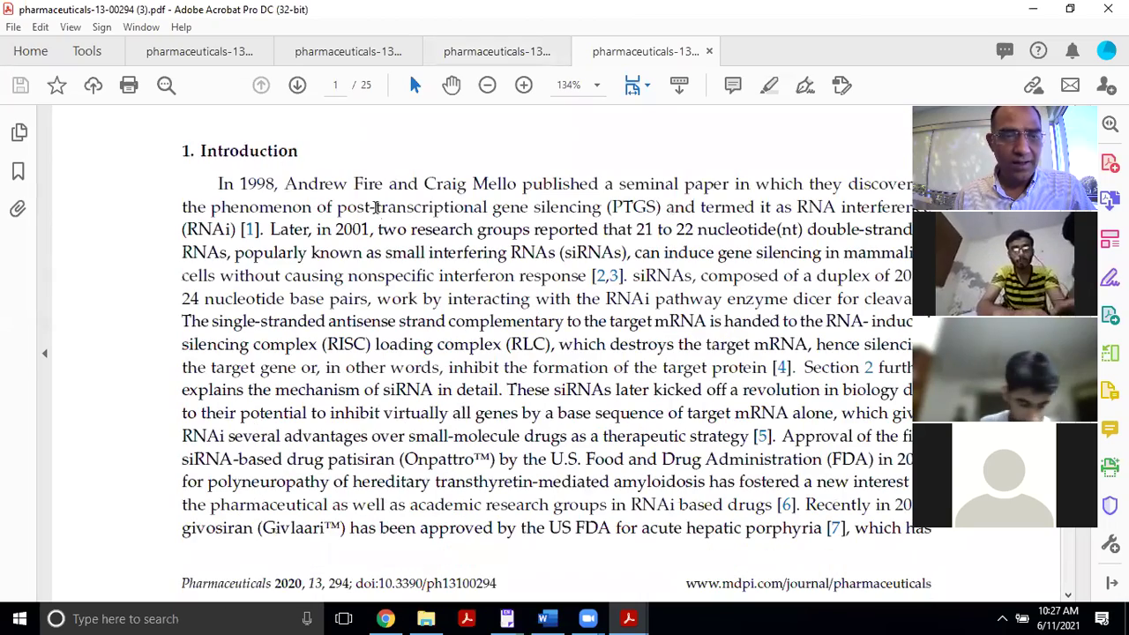
pyautogui.moveTo(217, 184); pyautogui.dragTo(235, 230)
pyautogui.hotkey('ctrl', 'c')
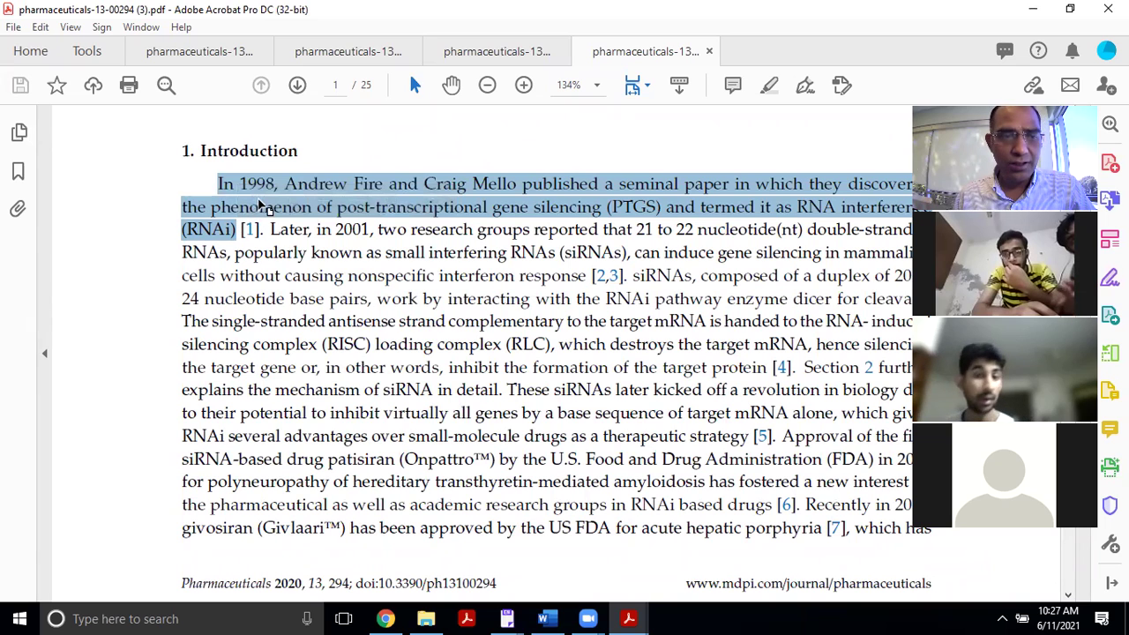
pyautogui.rightClick(262, 204)
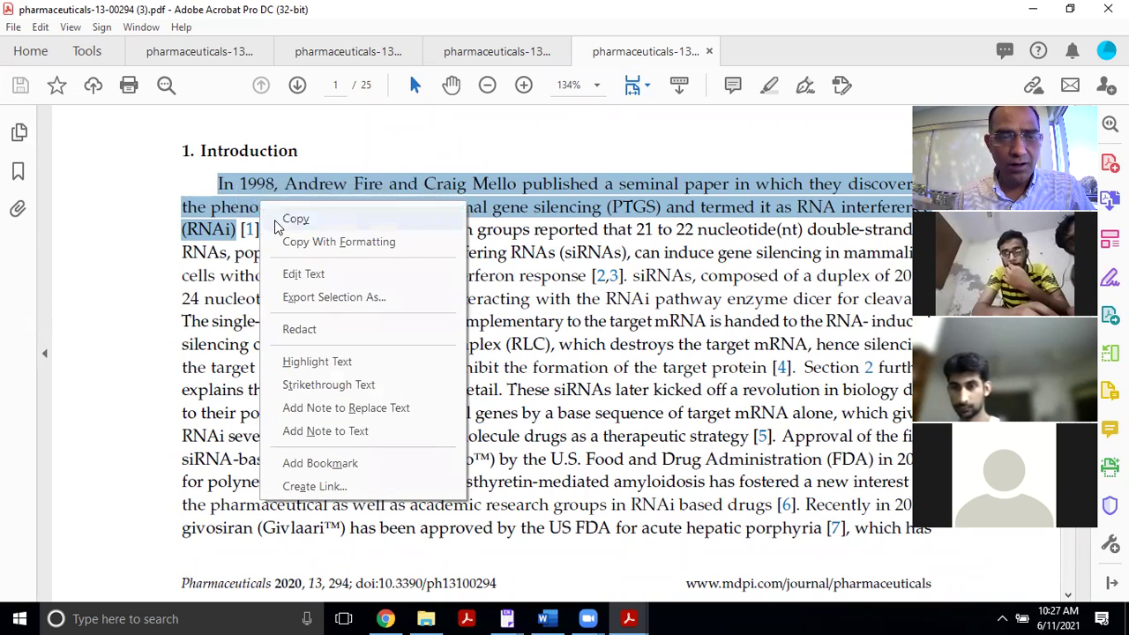
pyautogui.click(276, 219)
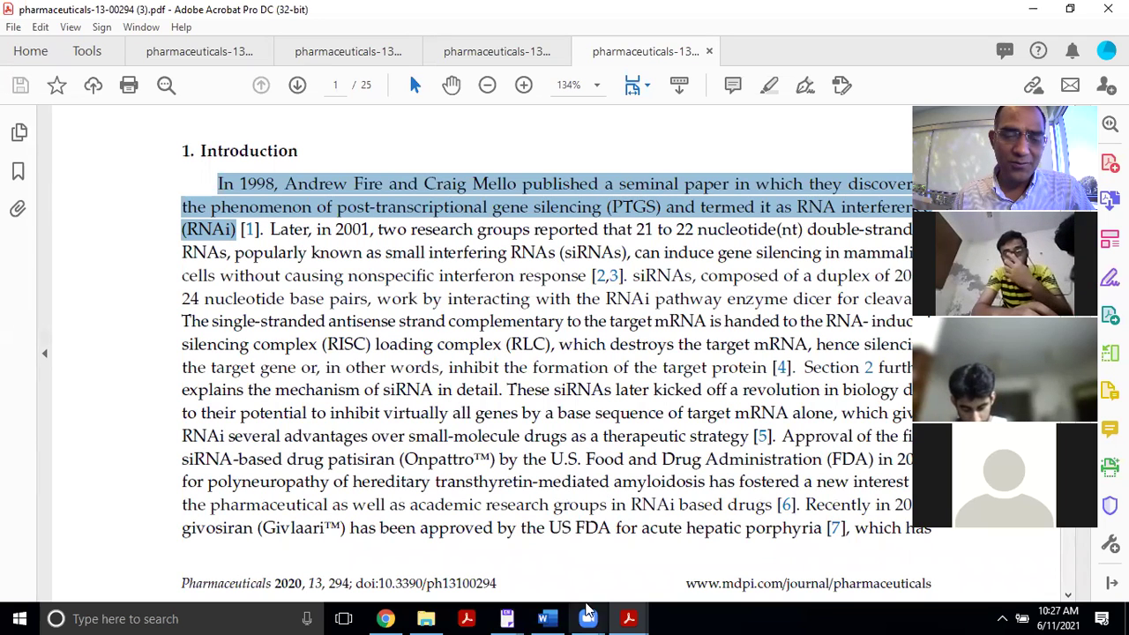
# Step: Switch to the gene therapy document in Word and paste the copied sentence on a new line below "Gene Therapy"
pyautogui.moveTo(643, 618)
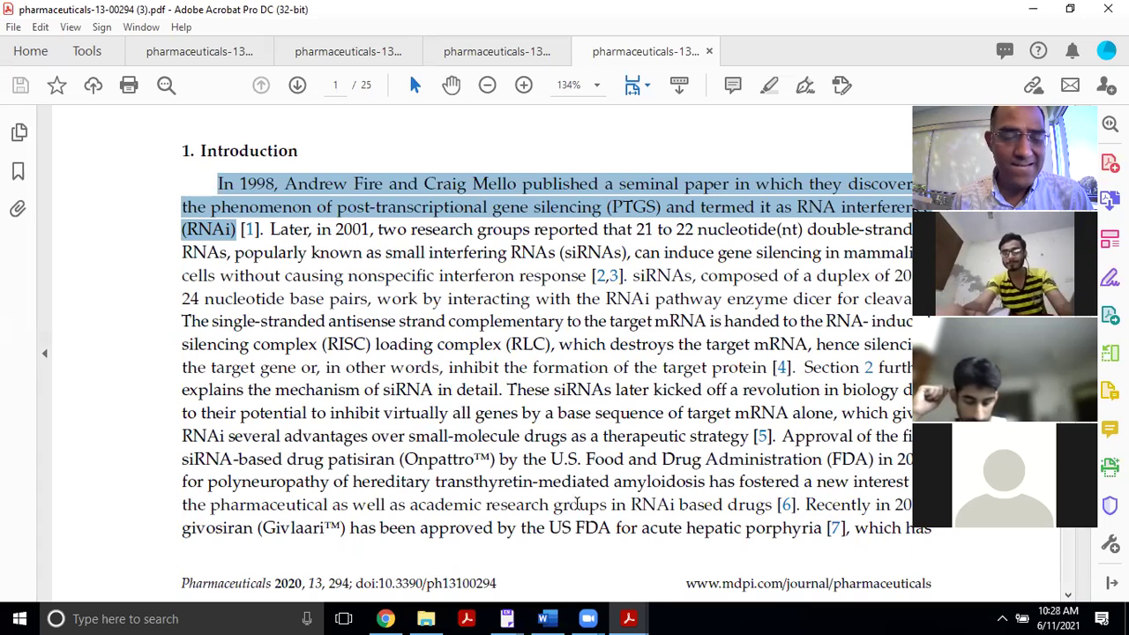
pyautogui.moveTo(593, 617)
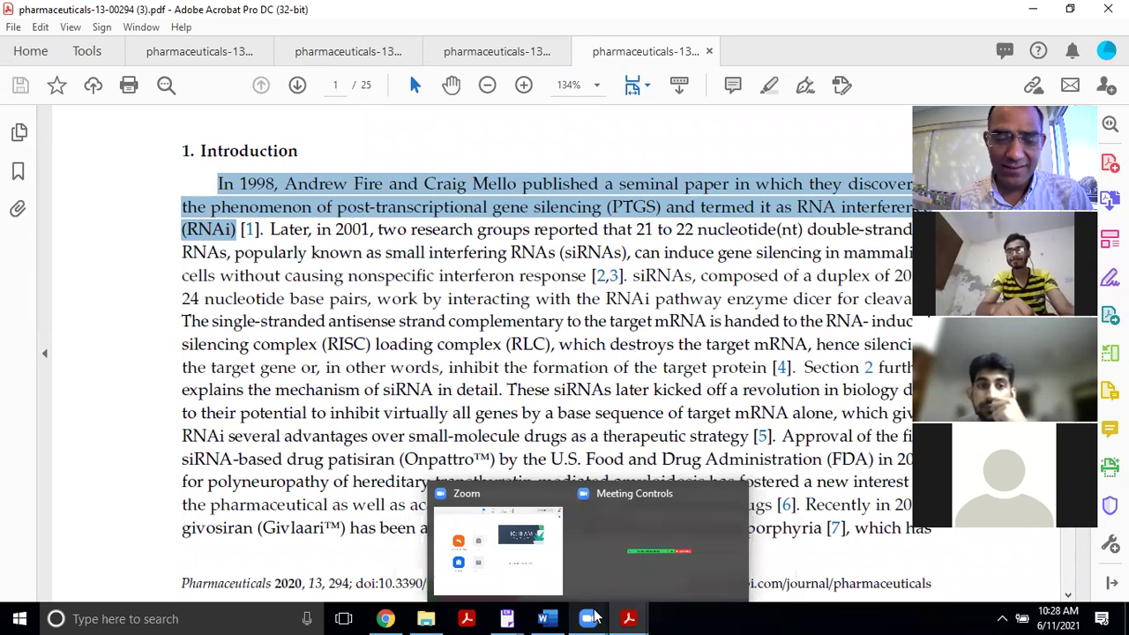
pyautogui.moveTo(547, 618)
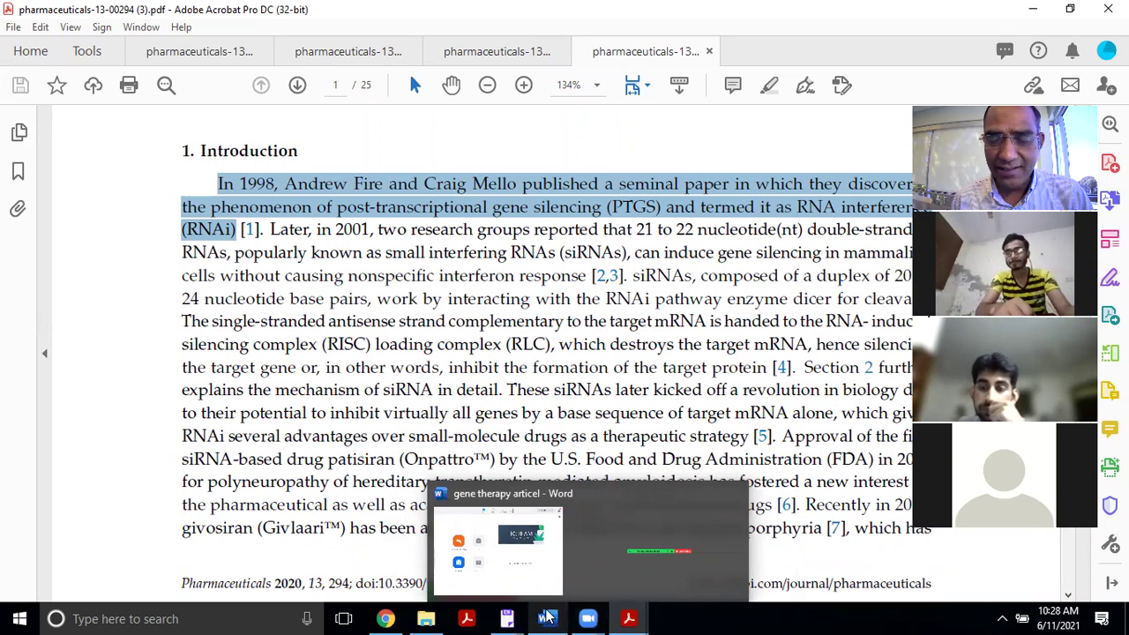
pyautogui.click(547, 618)
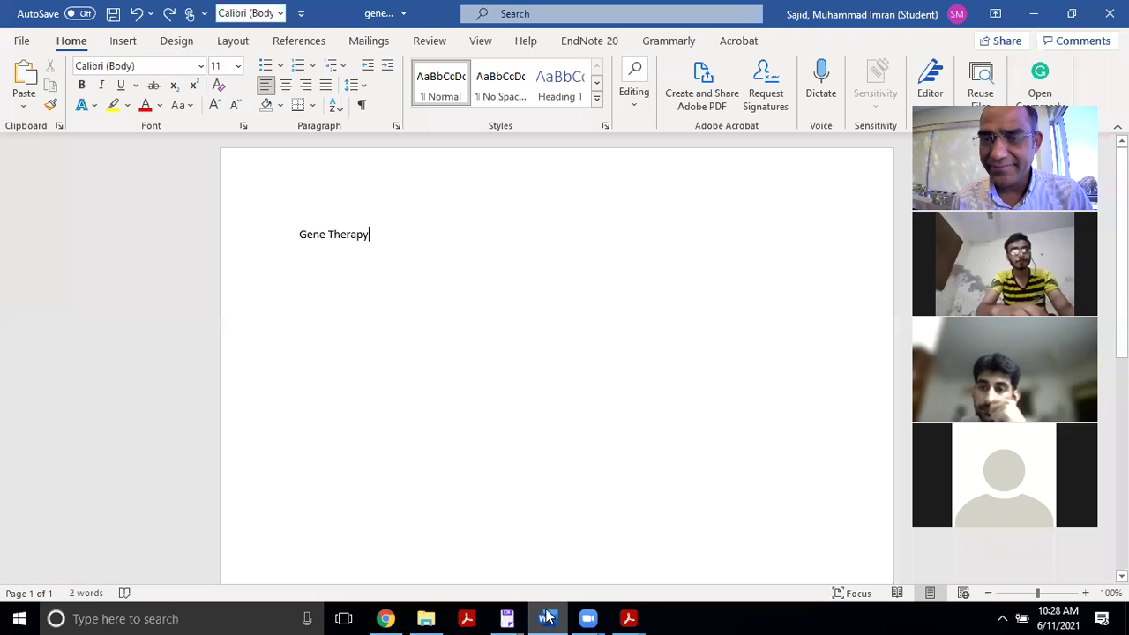
pyautogui.press('Return')
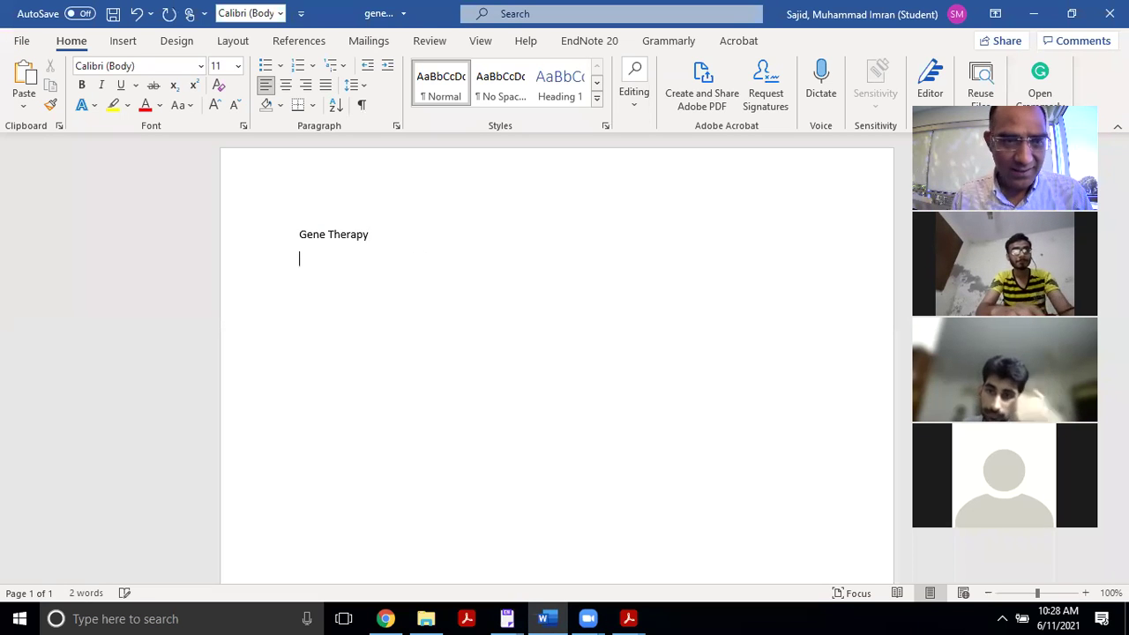
pyautogui.hotkey('ctrl', 'v')
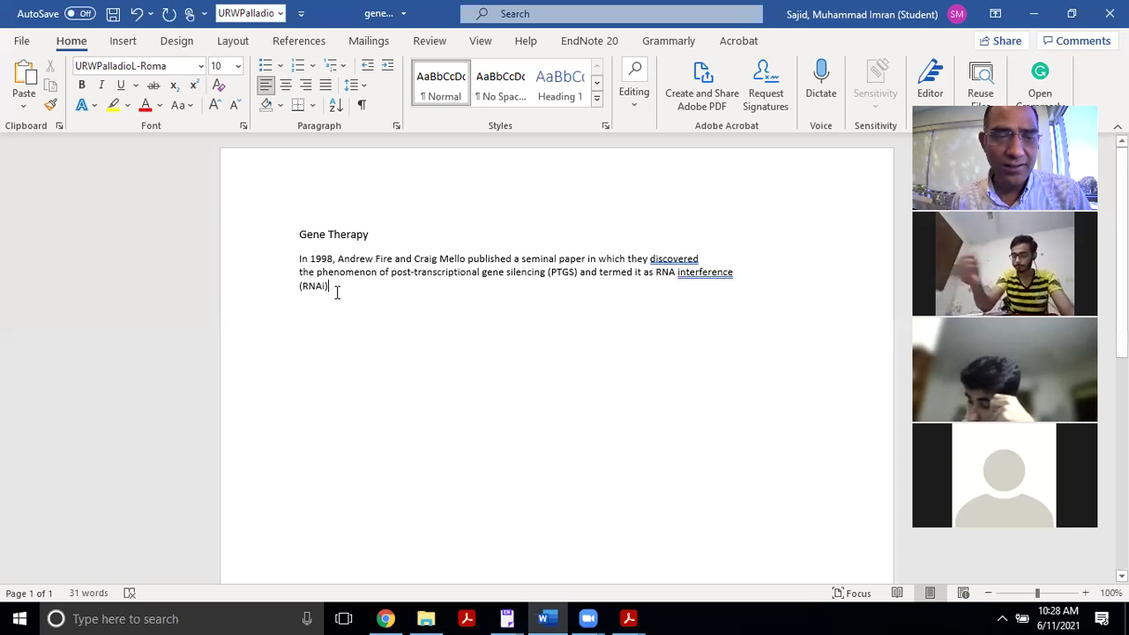
# Step: Clear all formatting from the pasted sentence and set its spacing after to 0 pt and line spacing to 1.5 lines
pyautogui.moveTo(335, 290); pyautogui.dragTo(300, 259)
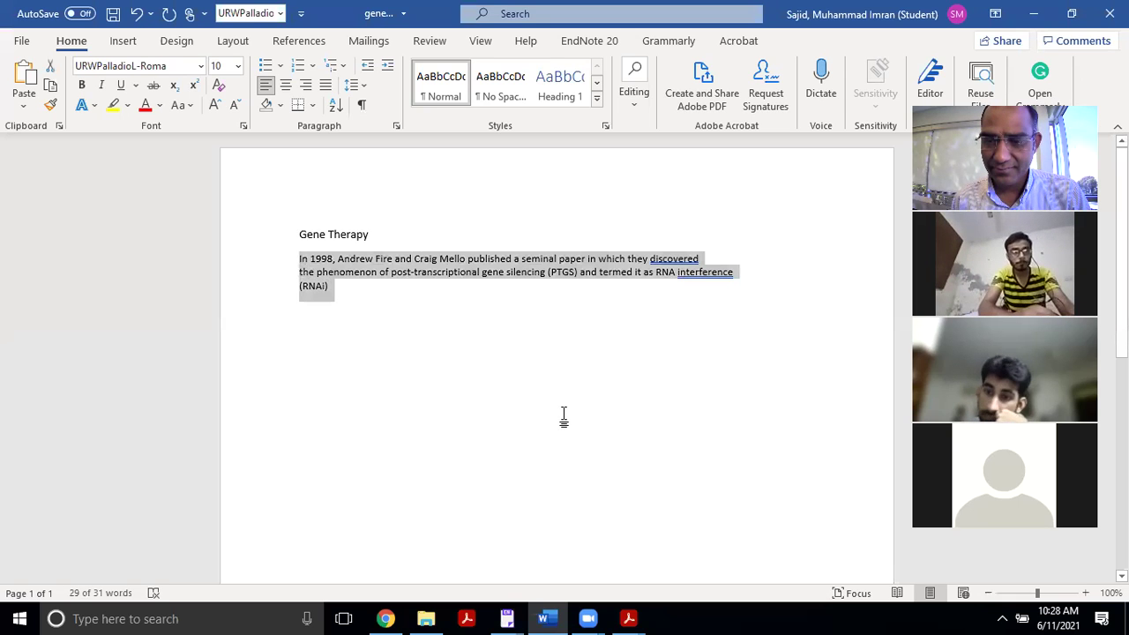
pyautogui.click(219, 88)
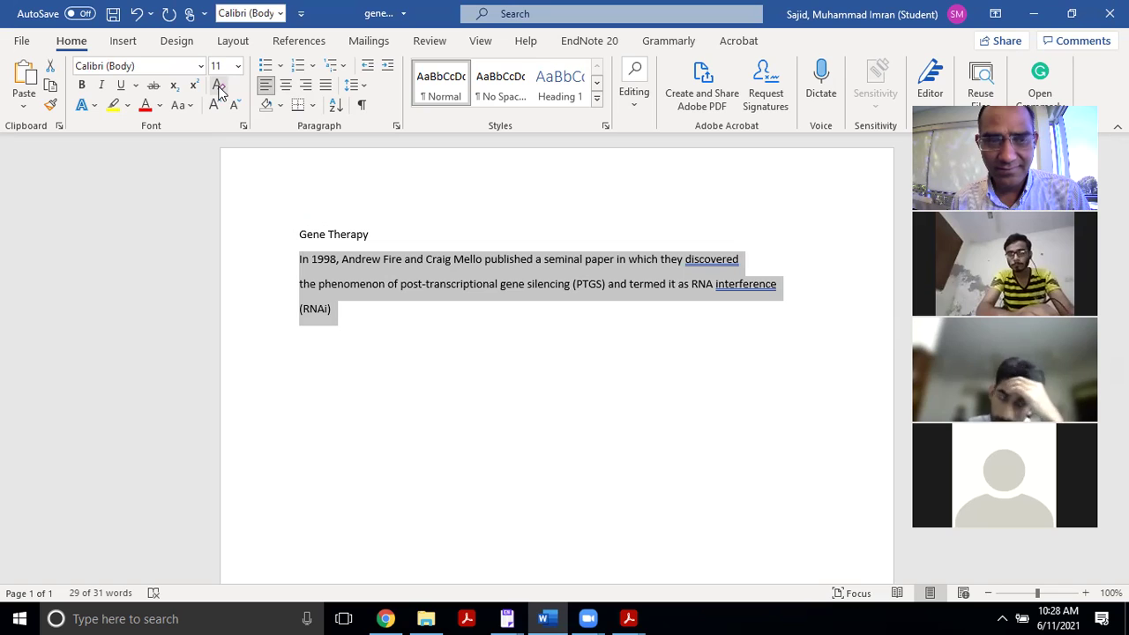
pyautogui.click(397, 129)
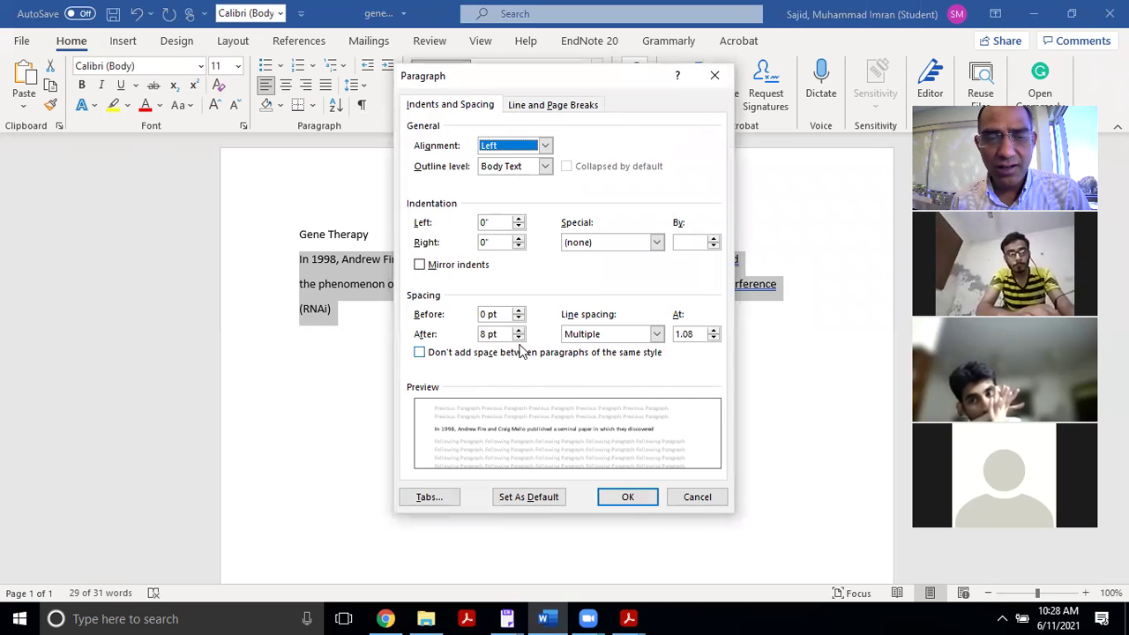
pyautogui.click(518, 338)
pyautogui.click(518, 338)
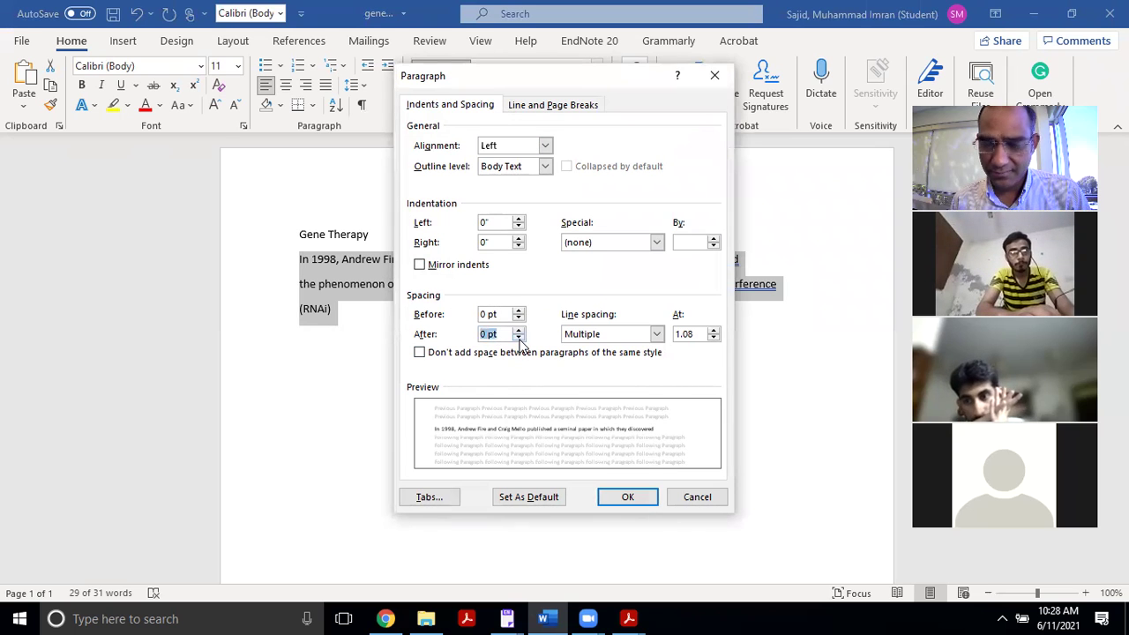
pyautogui.click(655, 334)
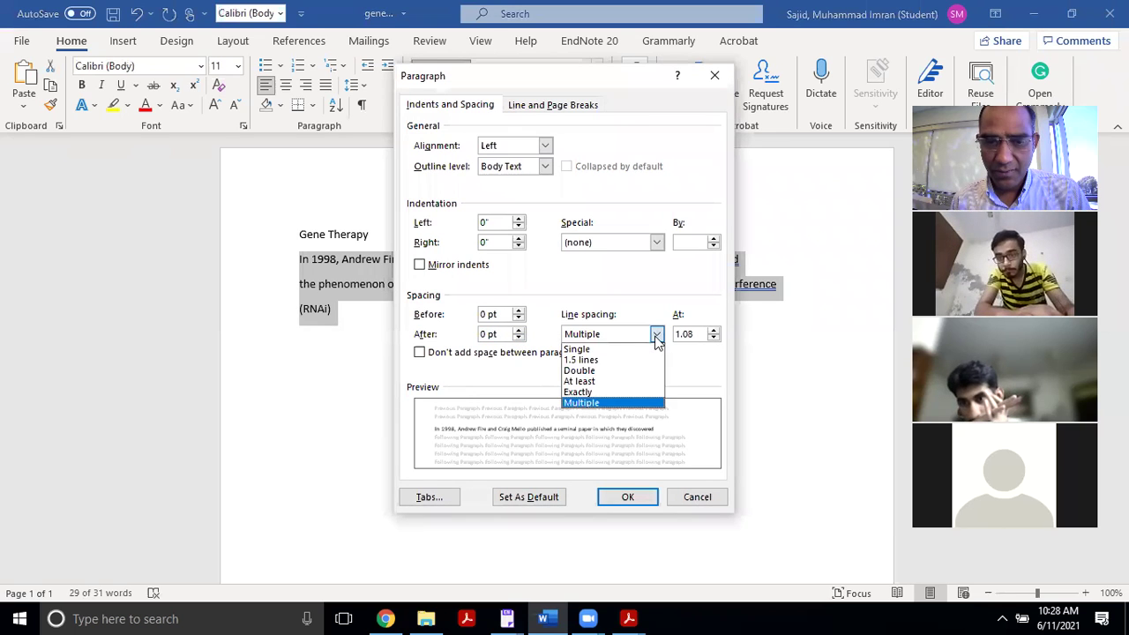
pyautogui.click(591, 361)
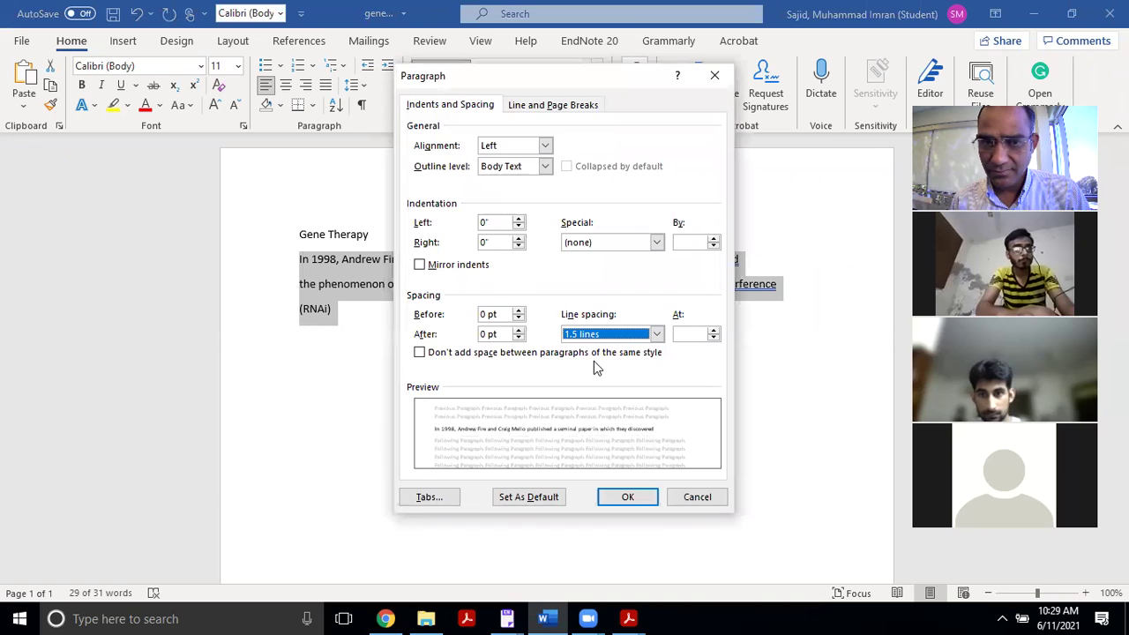
pyautogui.click(625, 499)
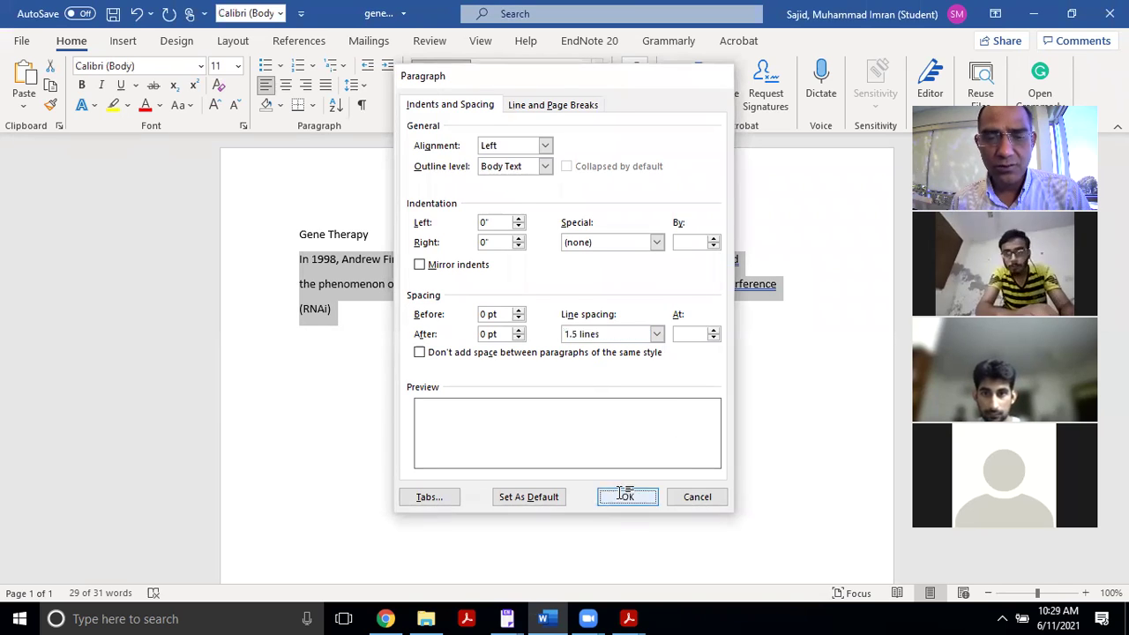
# Step: Set the pasted sentence's font to Times New Roman and its font size to 12
pyautogui.click(204, 70)
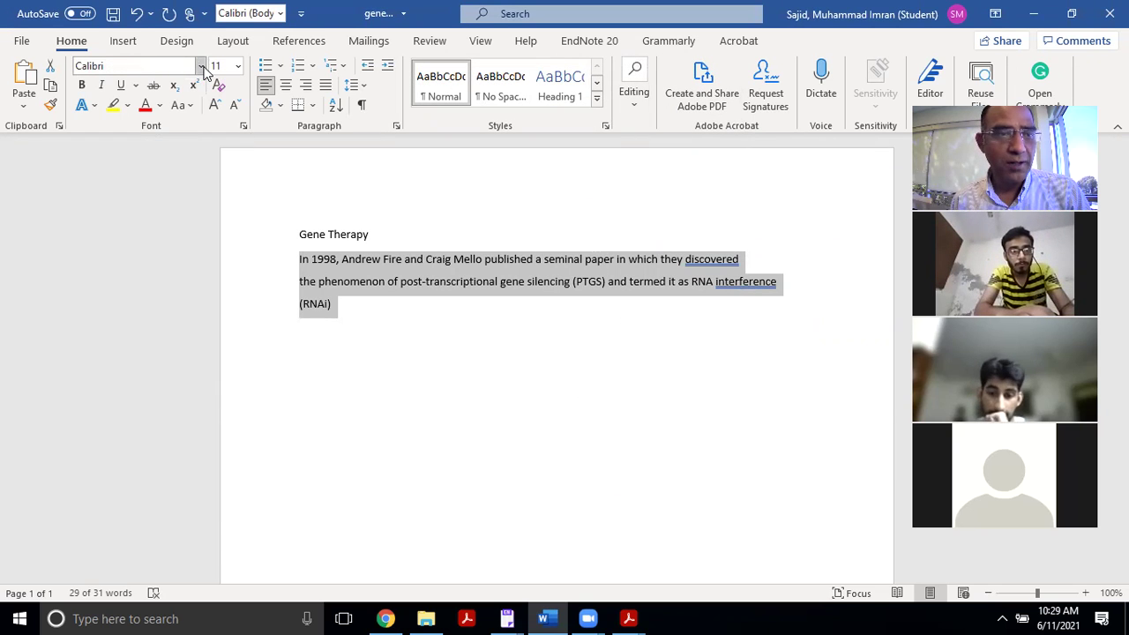
pyautogui.click(202, 67)
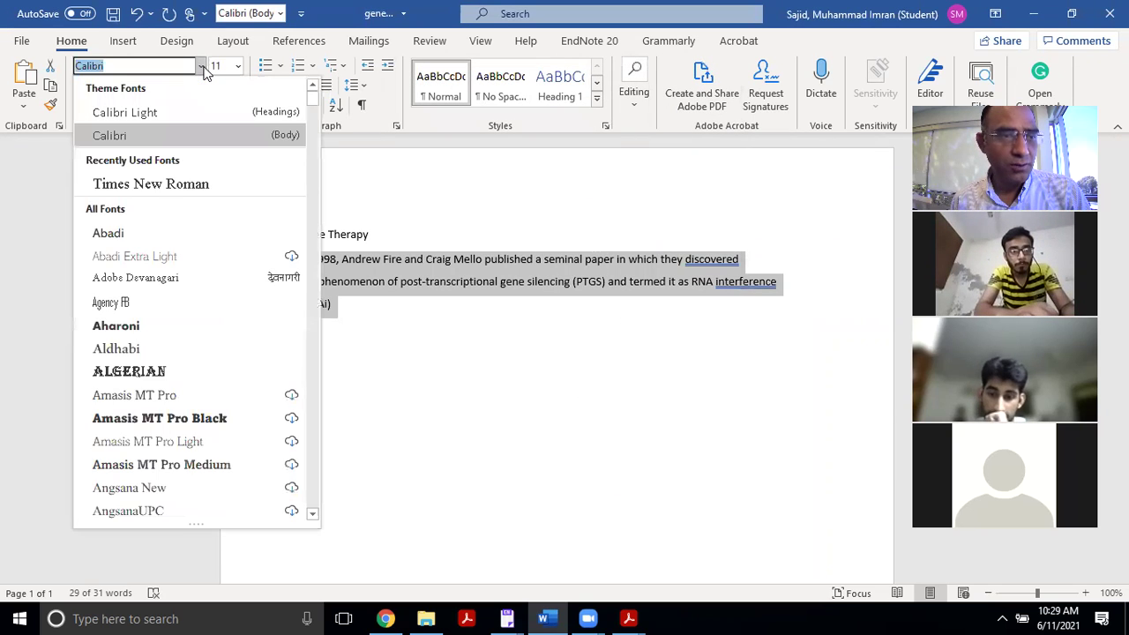
pyautogui.click(174, 186)
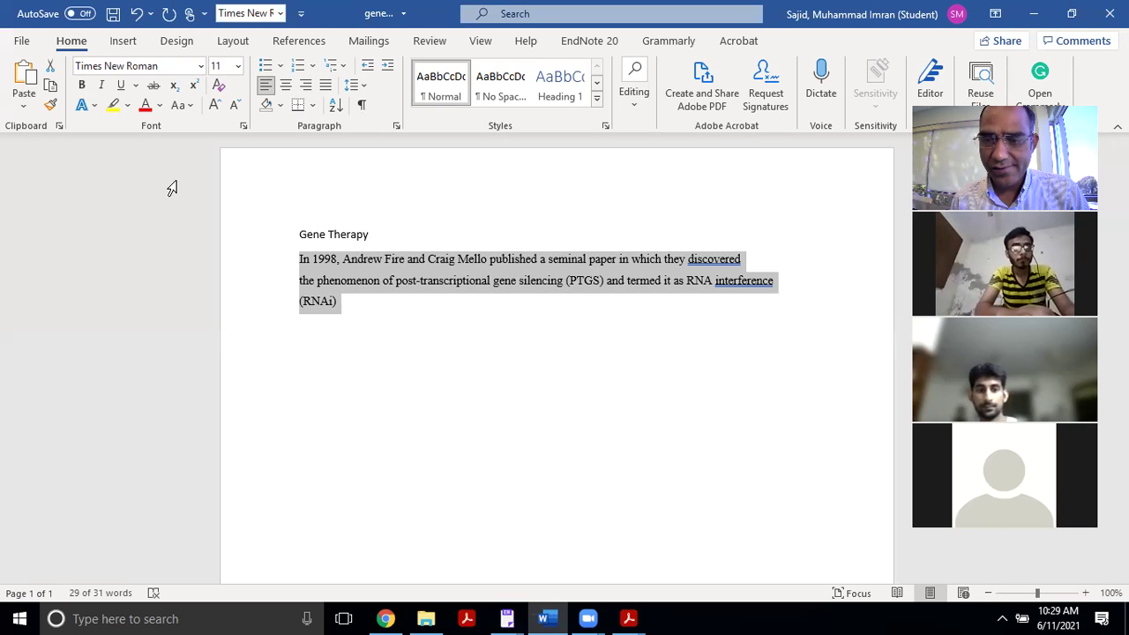
pyautogui.click(237, 66)
pyautogui.click(225, 162)
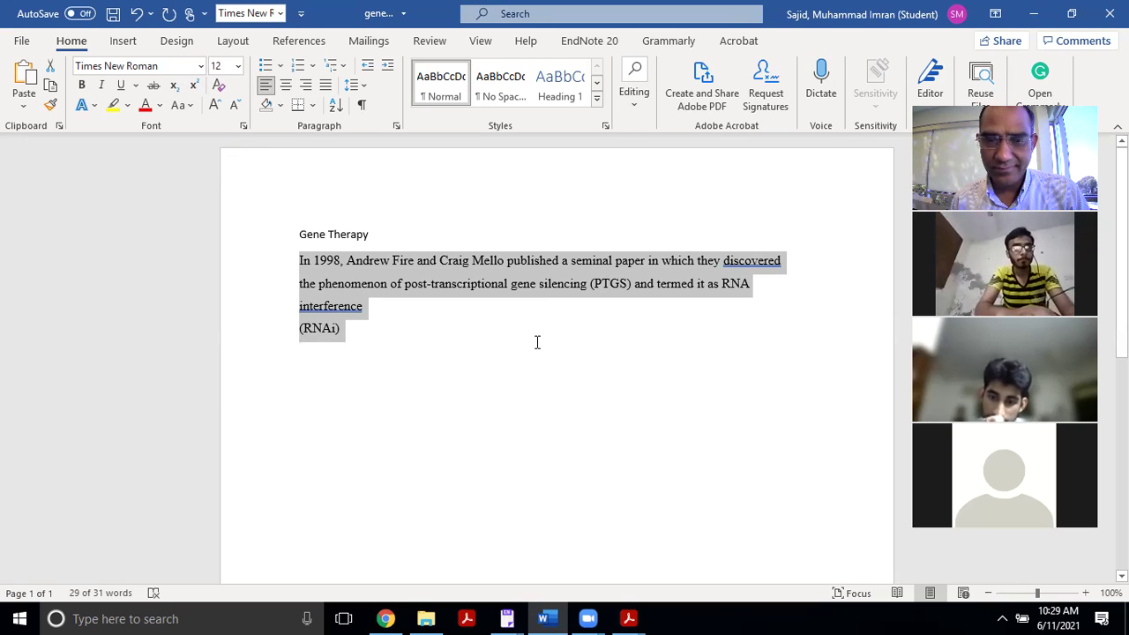
# Step: Justify the pasted text and remove the line breaks after "discovered" and "interference" so it forms one continuous paragraph
pyautogui.click(477, 305)
pyautogui.moveTo(353, 328); pyautogui.dragTo(287, 254)
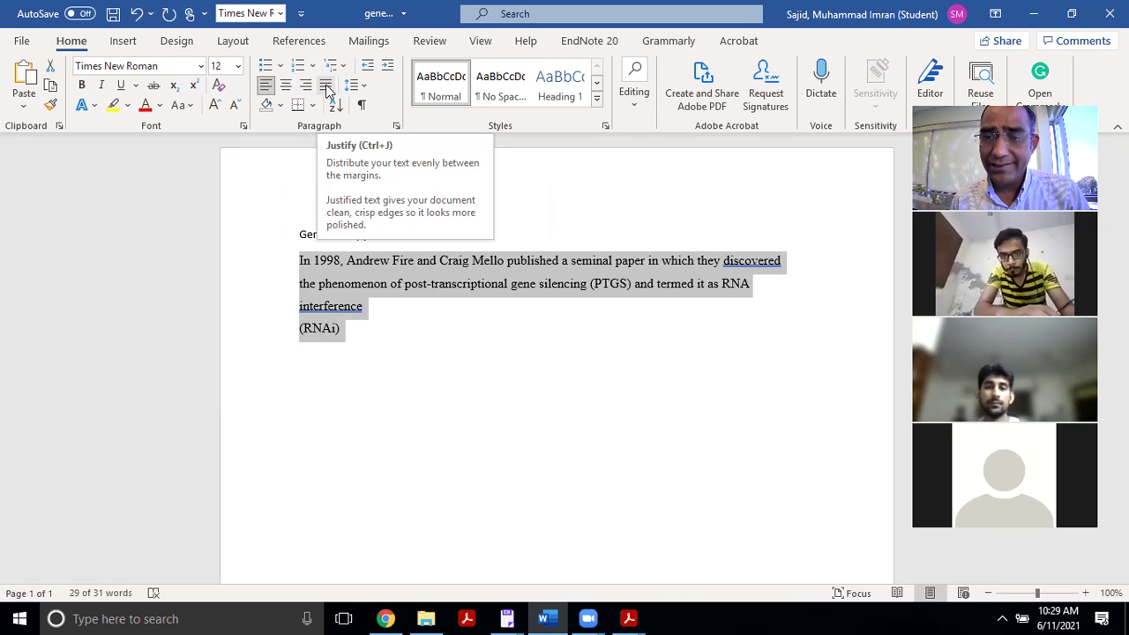
pyautogui.click(327, 88)
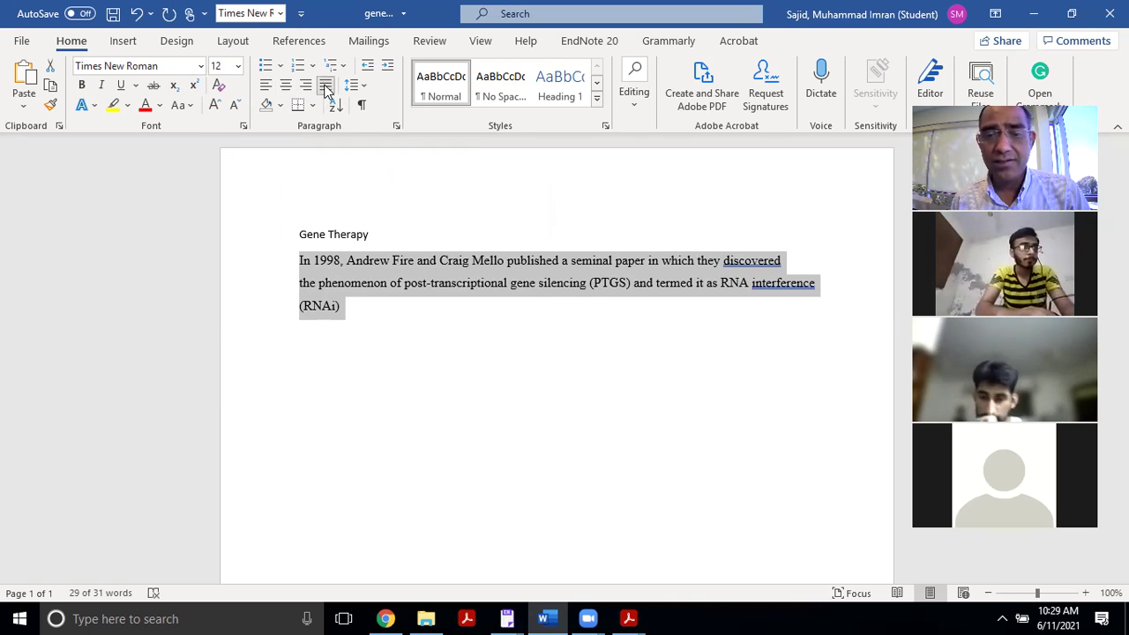
pyautogui.click(788, 261)
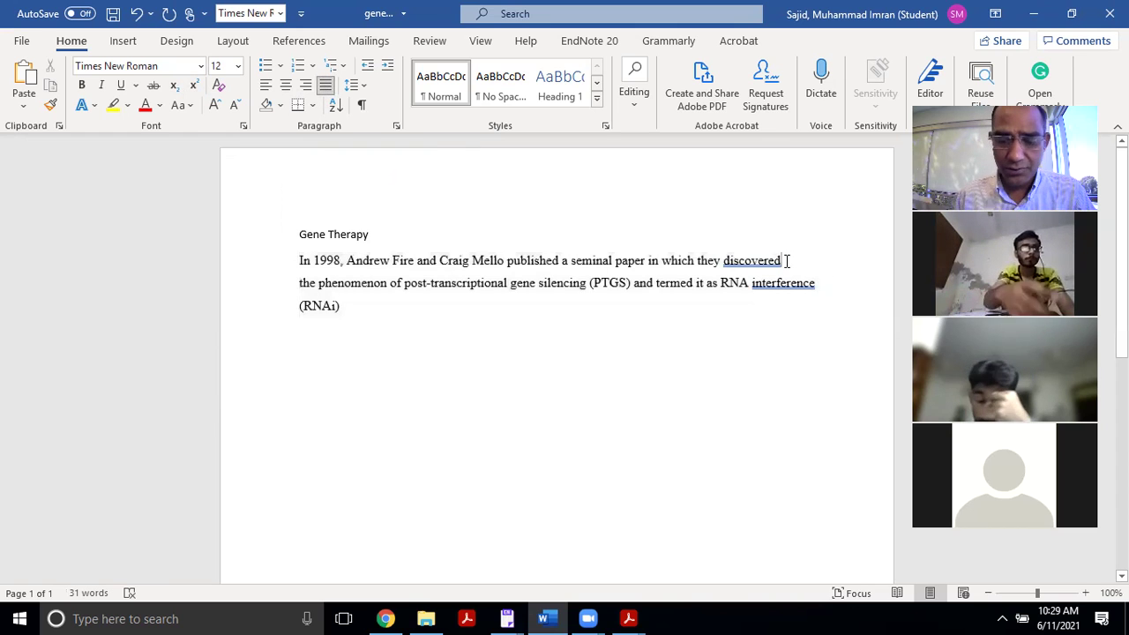
pyautogui.press('Delete')
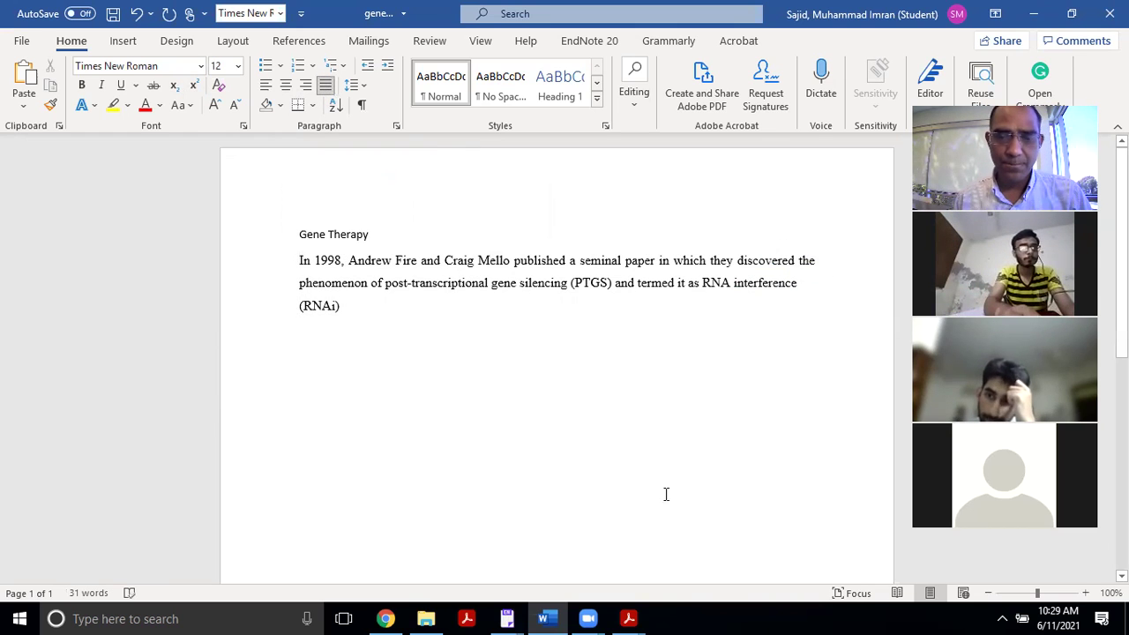
pyautogui.moveTo(349, 316); pyautogui.dragTo(300, 260)
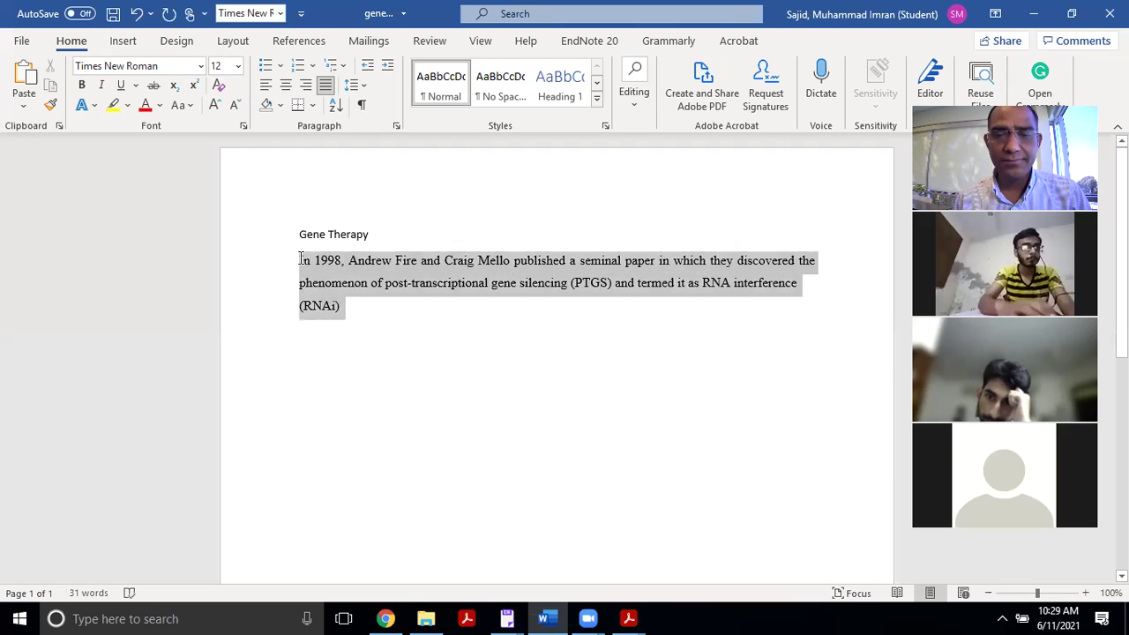
# Step: Remove the line break after "interference" so that "(RNAi)" continues the same justified paragraph, and place the cursor at the sentence's end
pyautogui.click(303, 327)
pyautogui.doubleClick(367, 321)
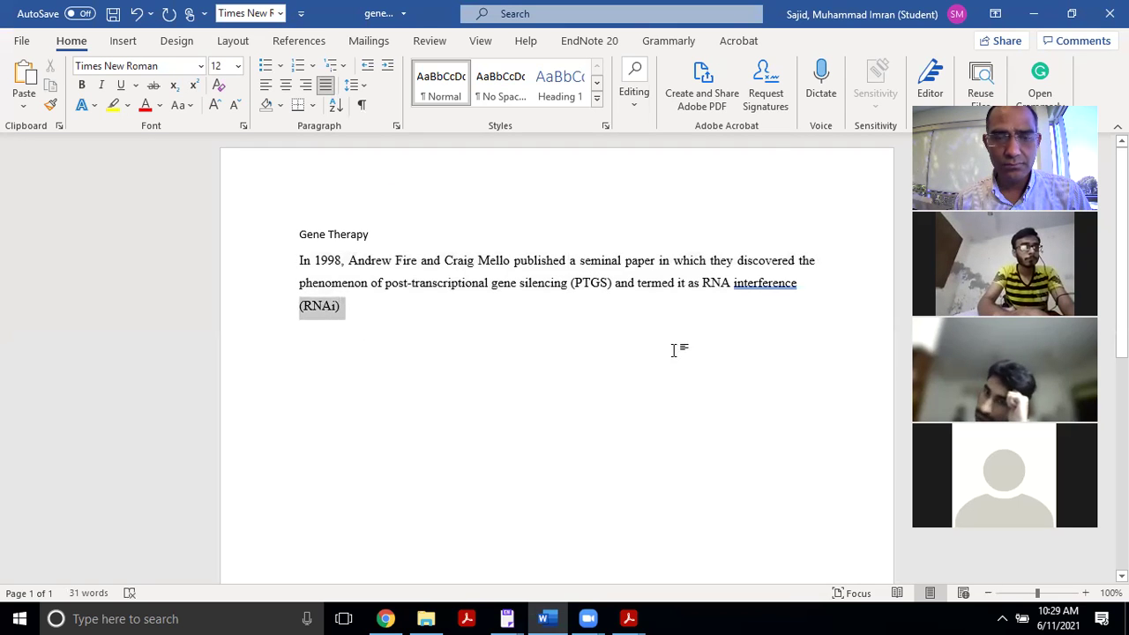
pyautogui.click(812, 284)
pyautogui.press('Delete')
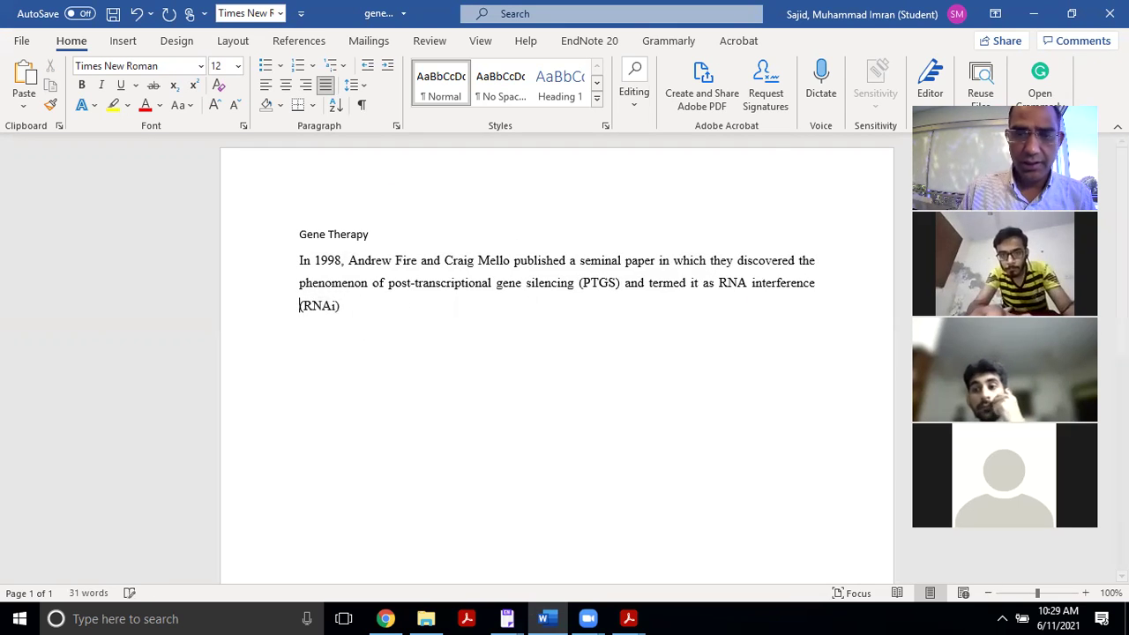
pyautogui.click(346, 306)
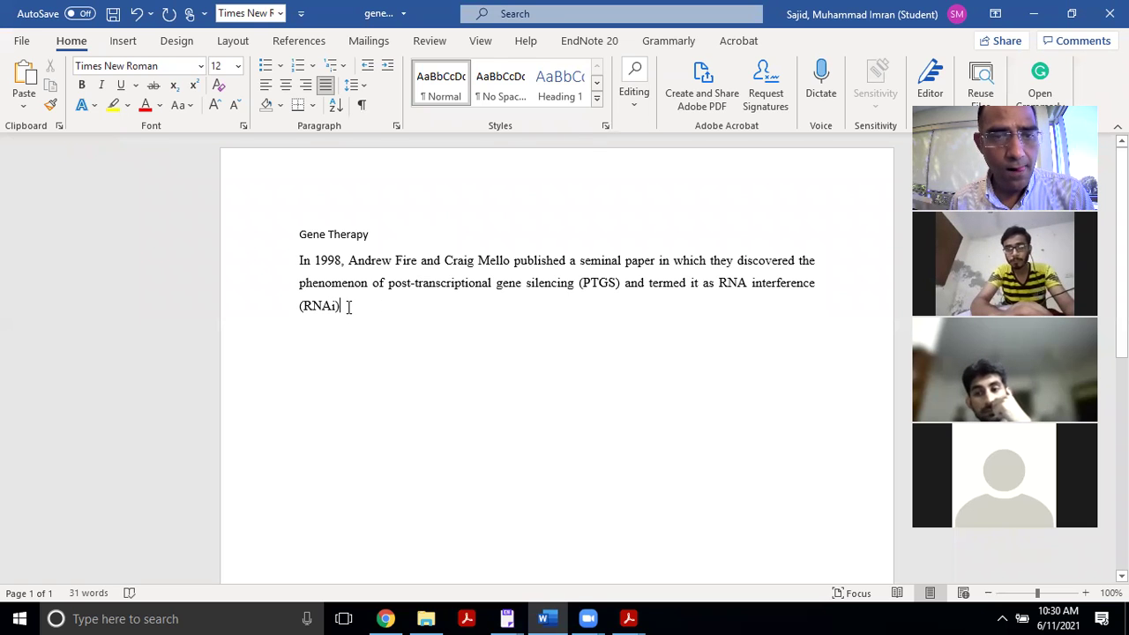
# Step: Review the alignment, indentation and spacing settings of the pasted paragraph
pyautogui.click(397, 128)
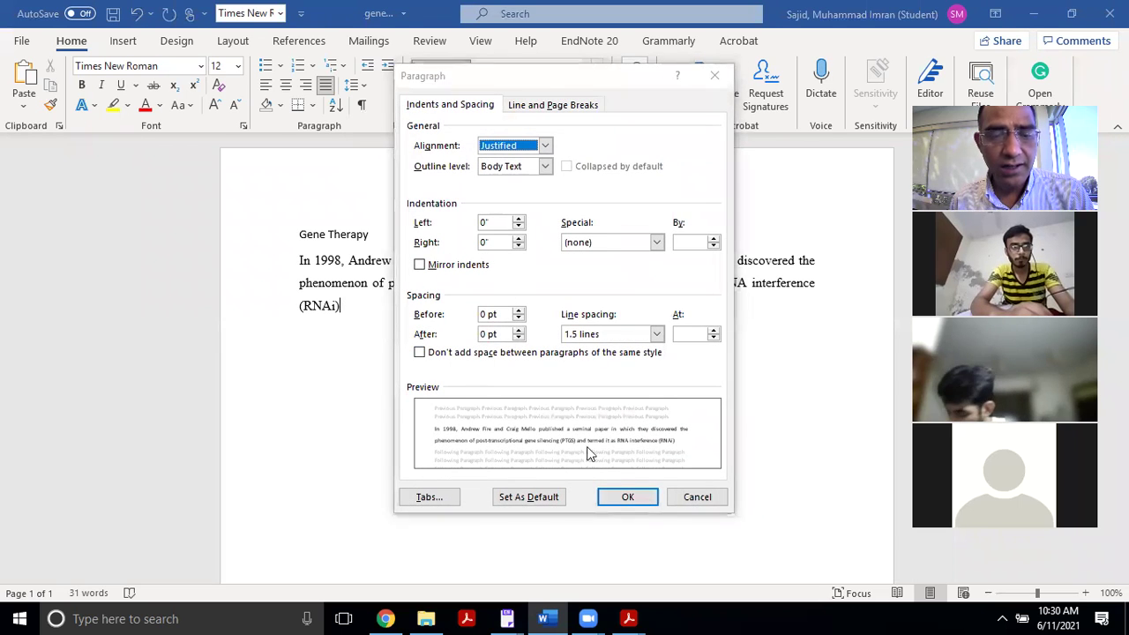
pyautogui.click(697, 499)
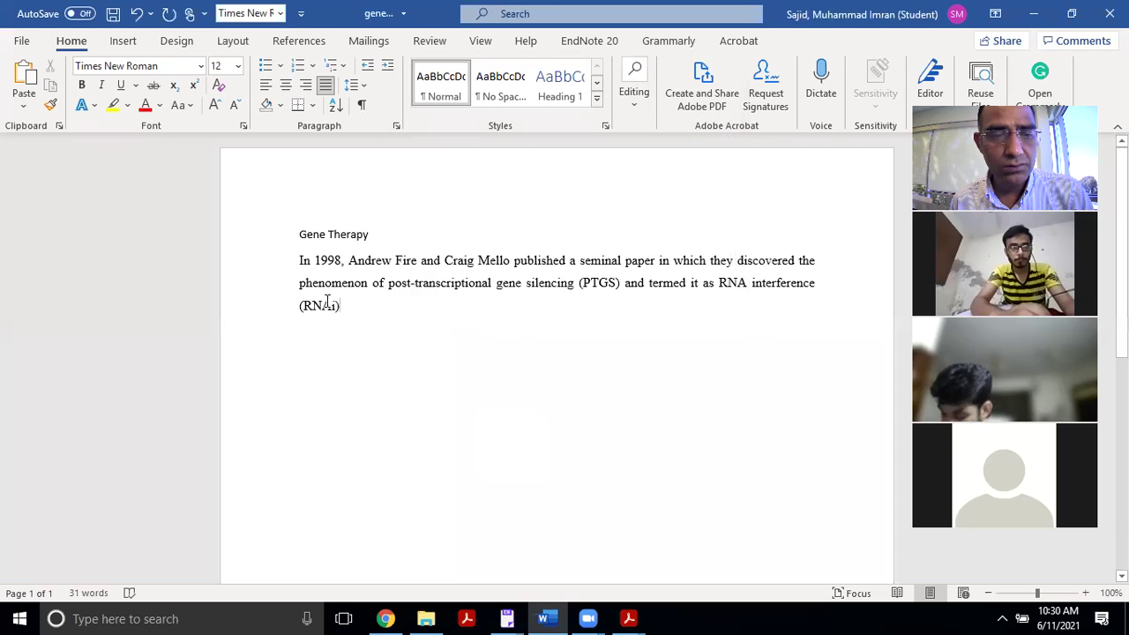
pyautogui.moveTo(378, 309); pyautogui.dragTo(300, 261)
pyautogui.click(397, 127)
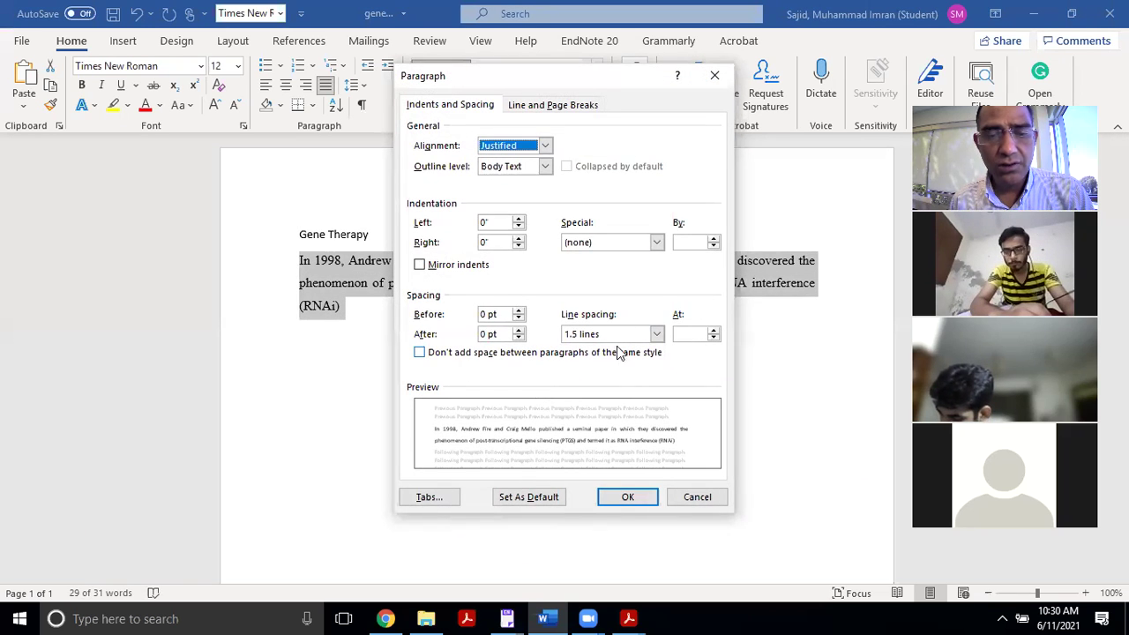
pyautogui.click(637, 497)
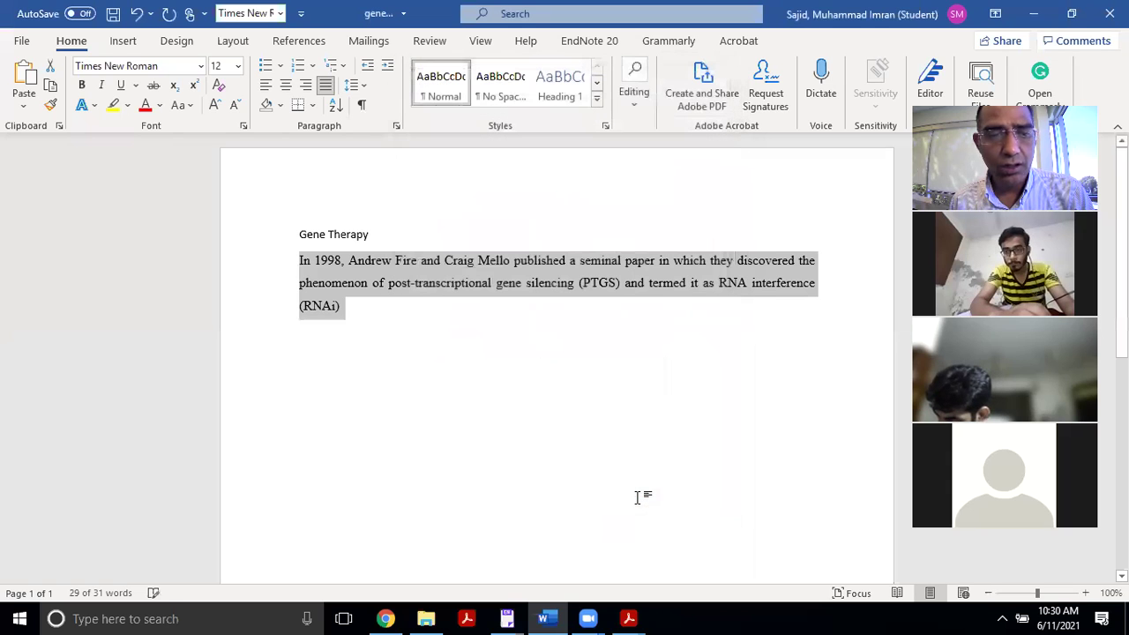
pyautogui.click(407, 396)
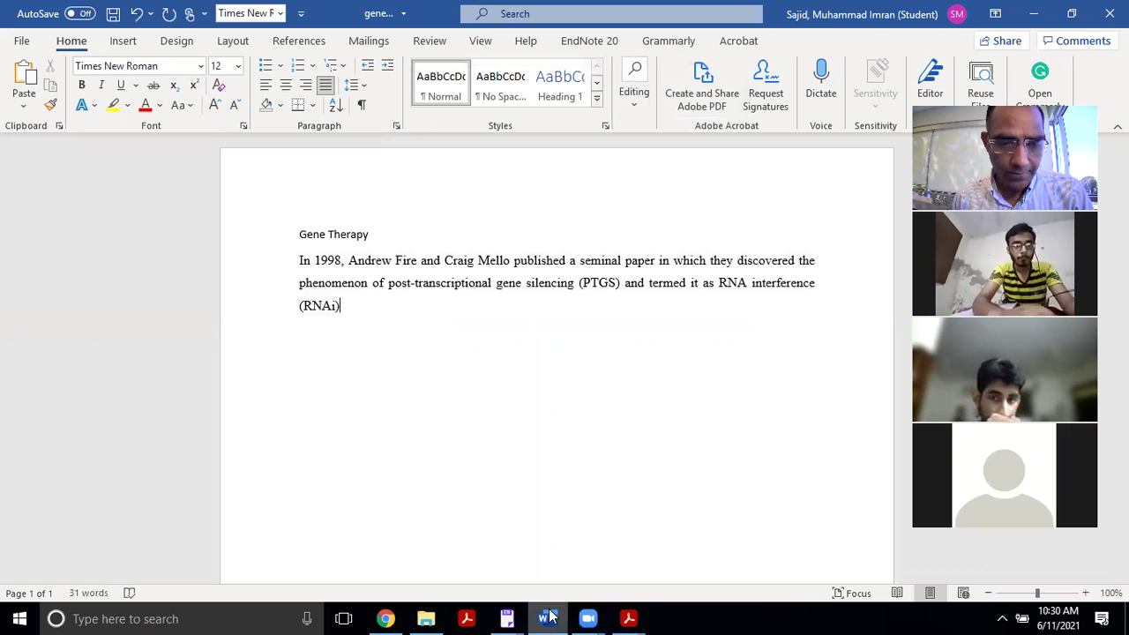
# Step: Switch to the siRNA review PDF in Acrobat and follow citation [1] after the copied sentence to its reference entry
pyautogui.moveTo(624, 616)
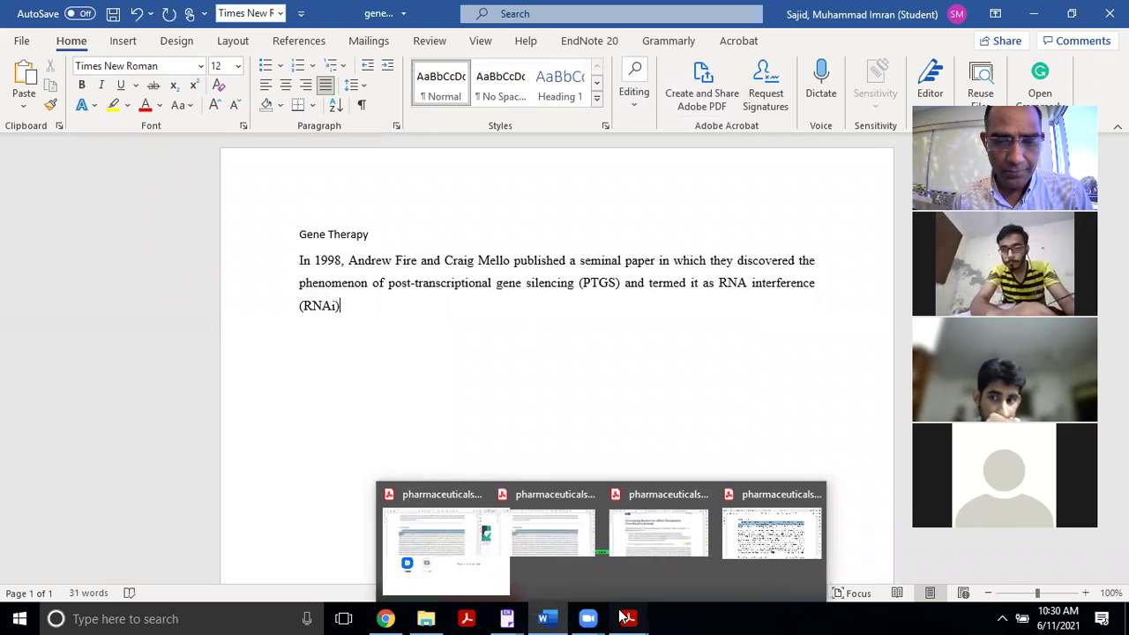
pyautogui.click(870, 550)
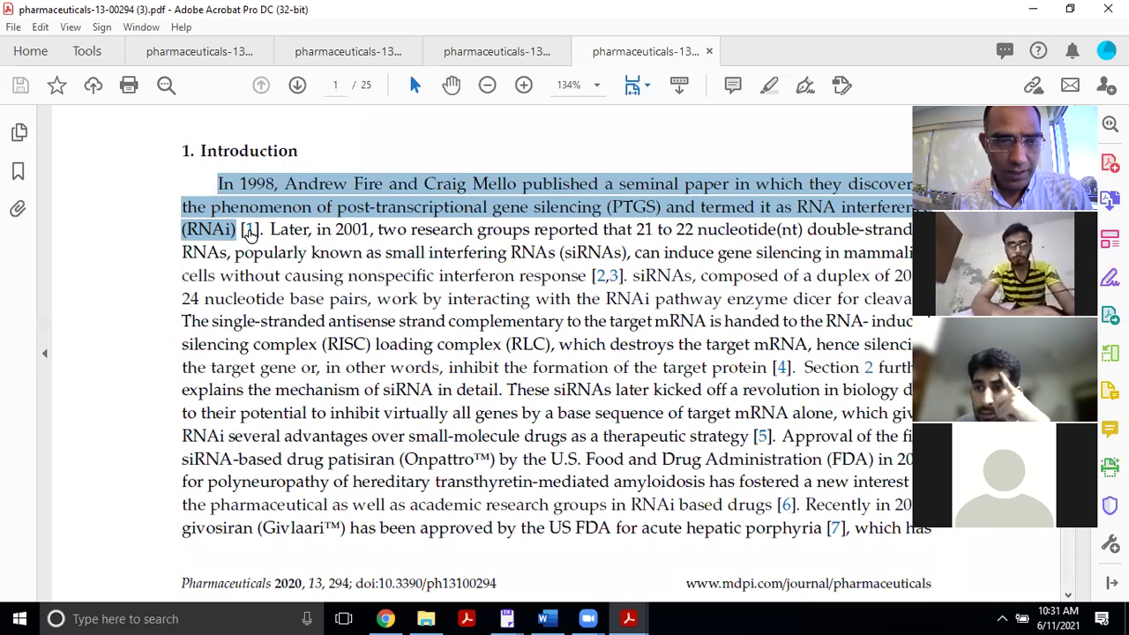
pyautogui.click(251, 231)
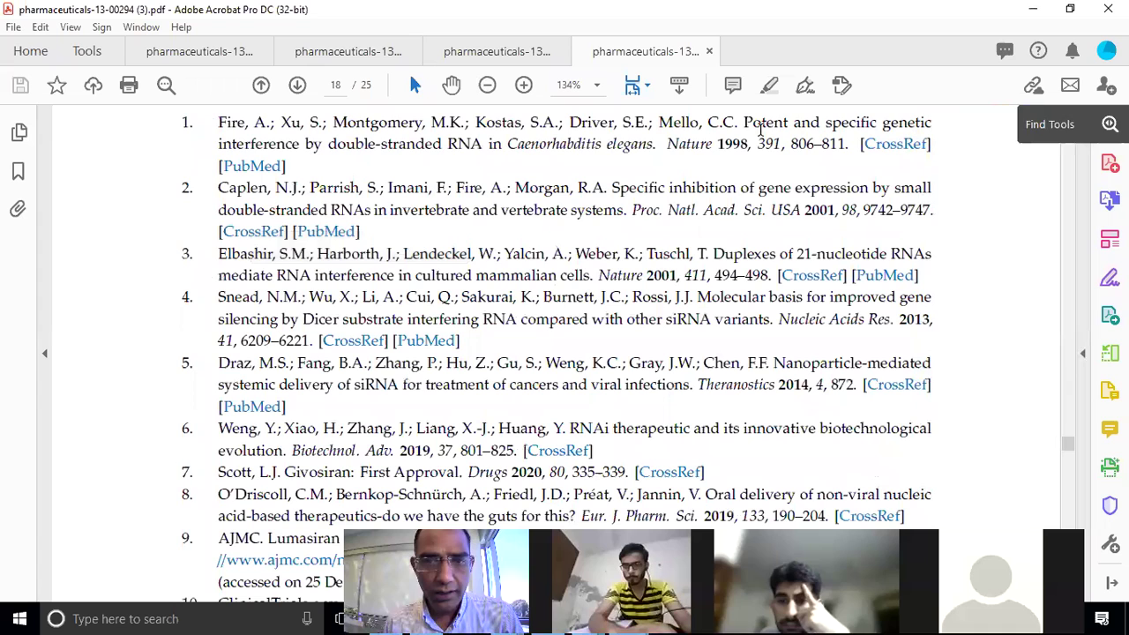
# Step: Copy the title "Potent and specific genetic interference by double-stranded RNA in Caenorhabditis elegans." from reference 1
pyautogui.moveTo(743, 122); pyautogui.dragTo(658, 145)
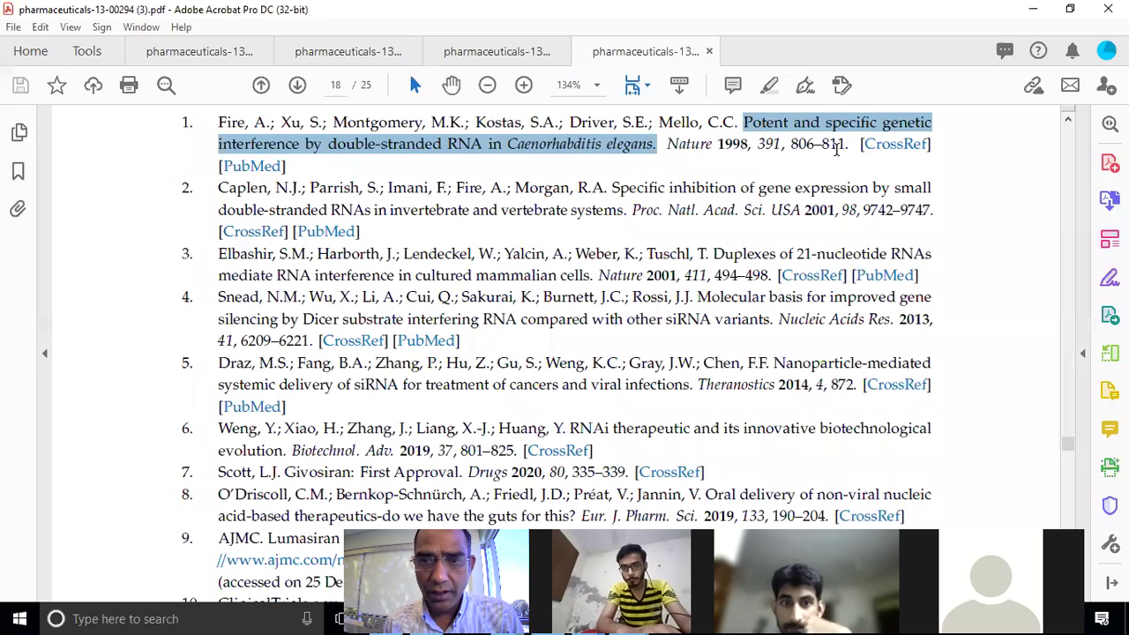
pyautogui.moveTo(794, 144); pyautogui.dragTo(849, 152)
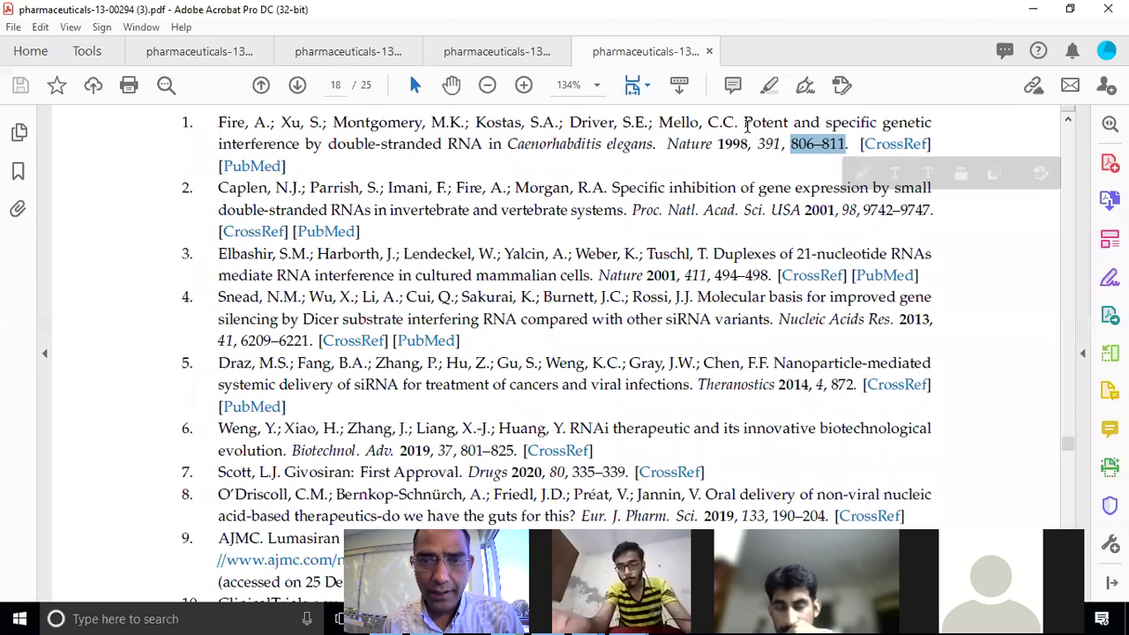
pyautogui.moveTo(748, 123); pyautogui.dragTo(658, 145)
pyautogui.hotkey('ctrl', 'c')
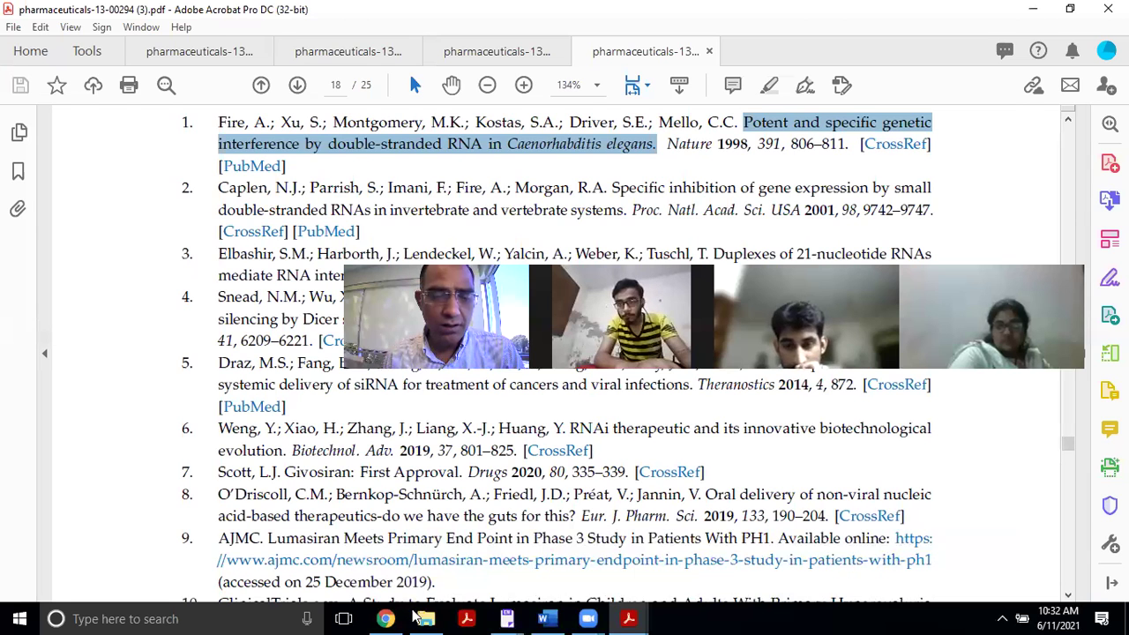
# Step: Switch to Chrome, open scholar.google.com in a new tab and search for the copied article title
pyautogui.click(388, 618)
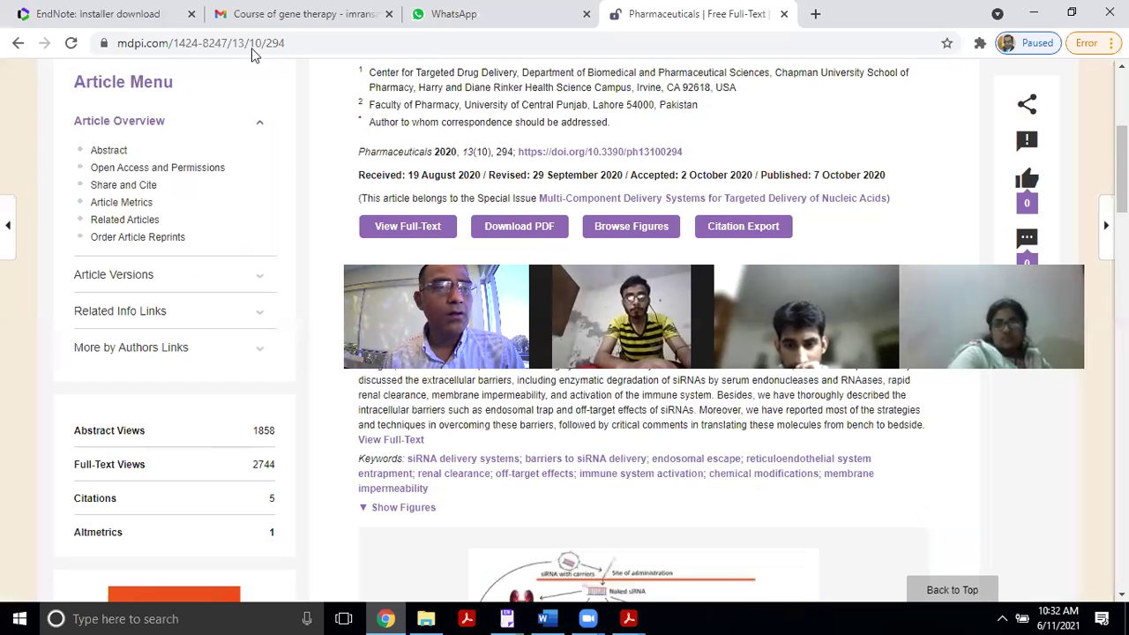
pyautogui.click(816, 12)
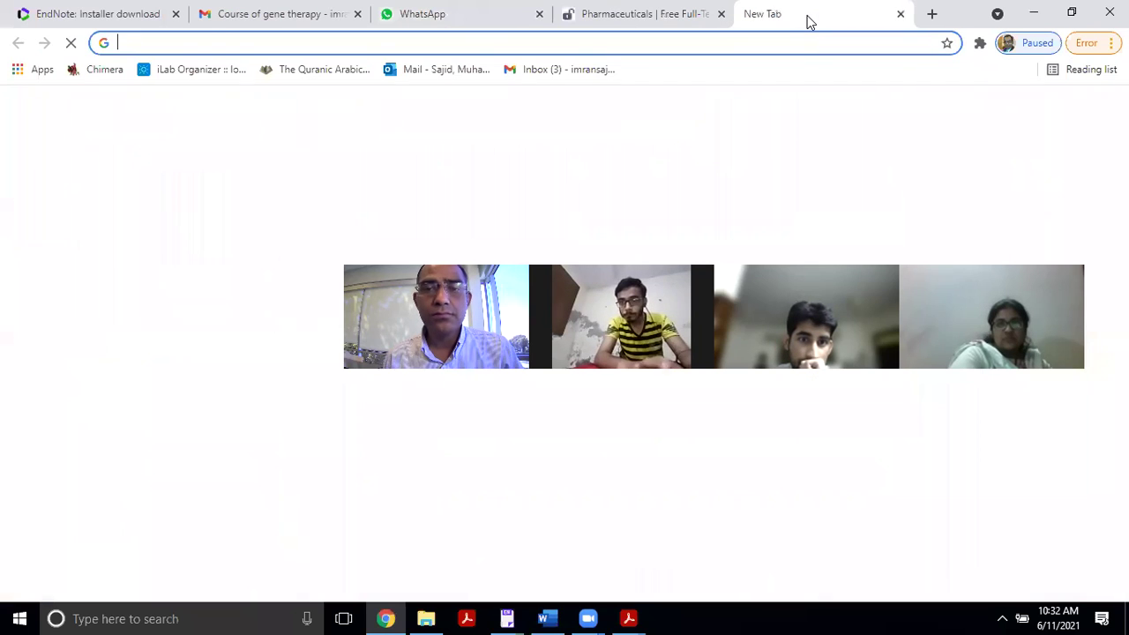
pyautogui.write('sc')
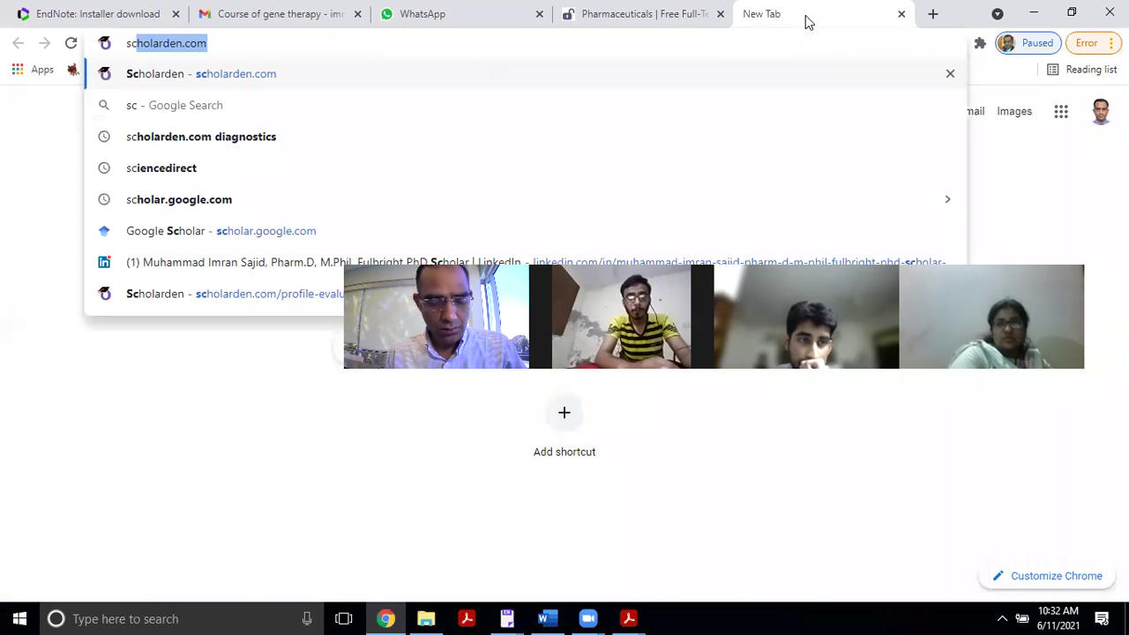
pyautogui.write('holar.goo')
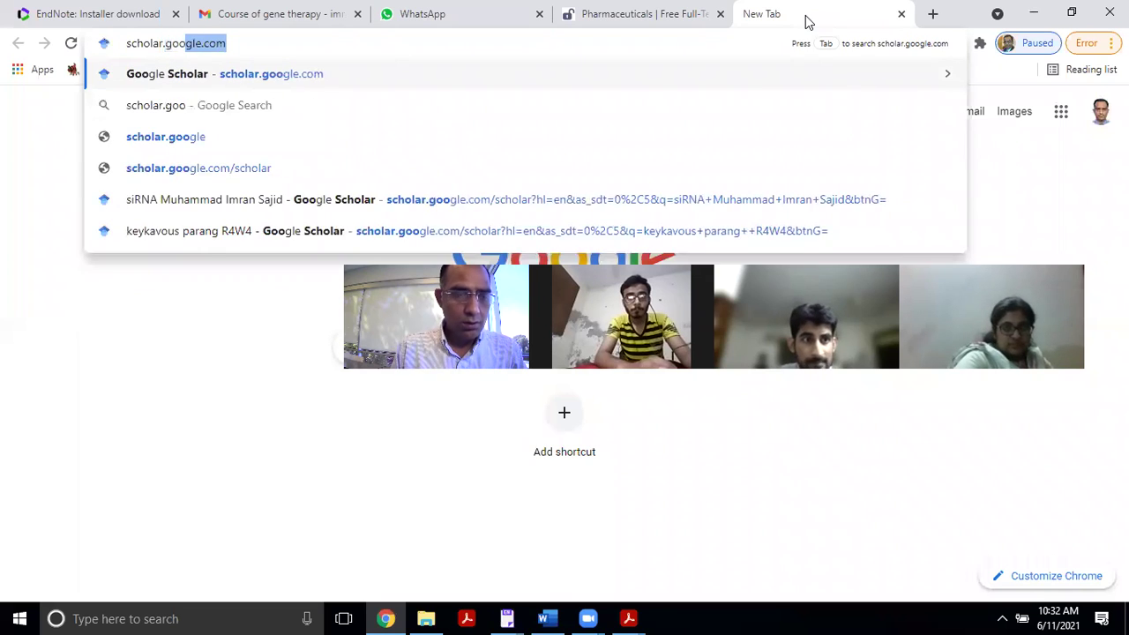
pyautogui.press('Return')
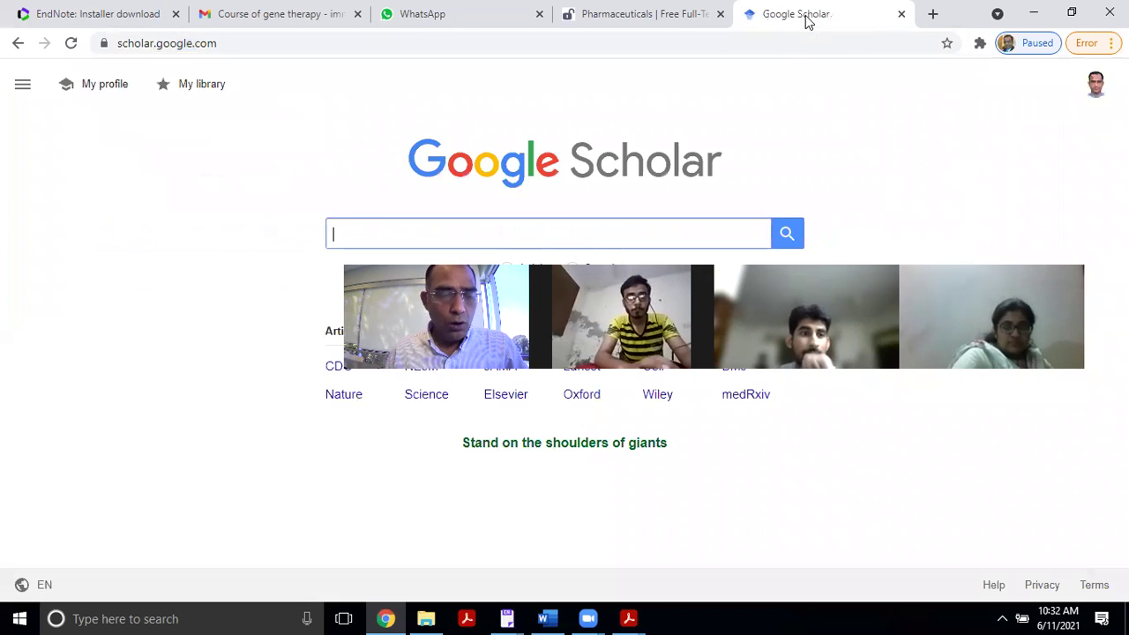
pyautogui.hotkey('ctrl', 'v')
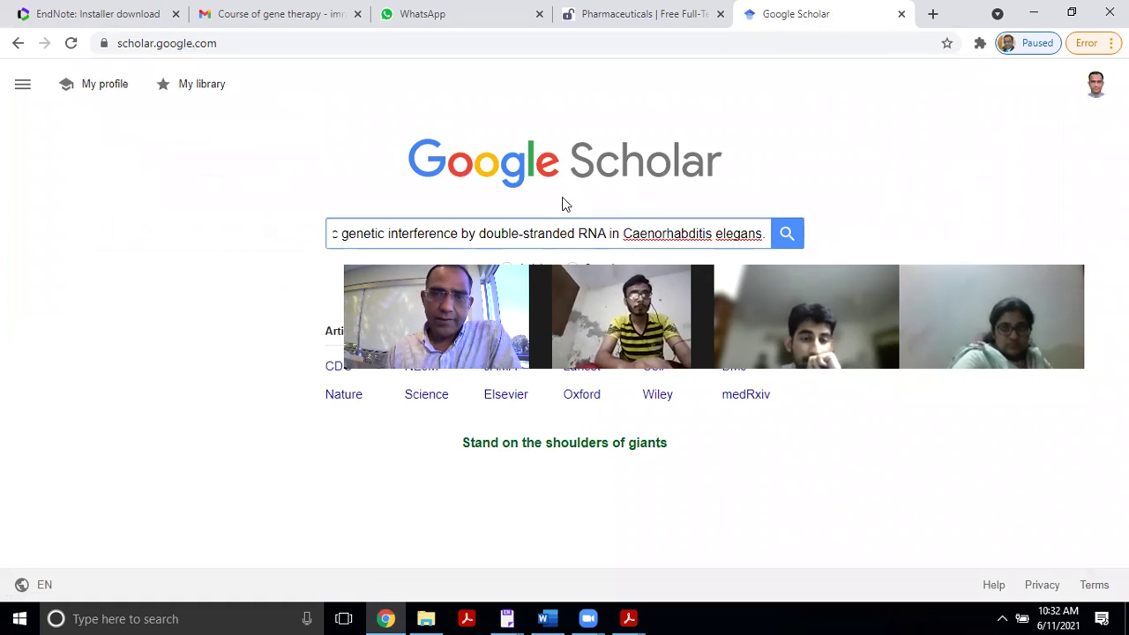
pyautogui.click(800, 233)
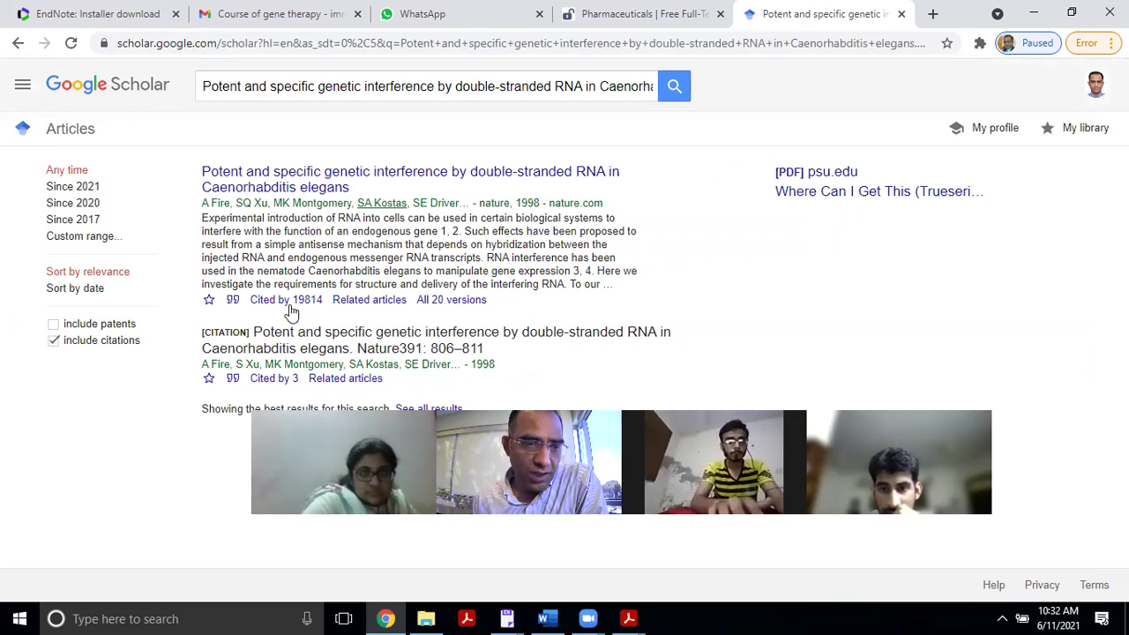
# Step: Download the first result's citation in EndNote format, open scholar.enw and close the citation formats
pyautogui.click(233, 301)
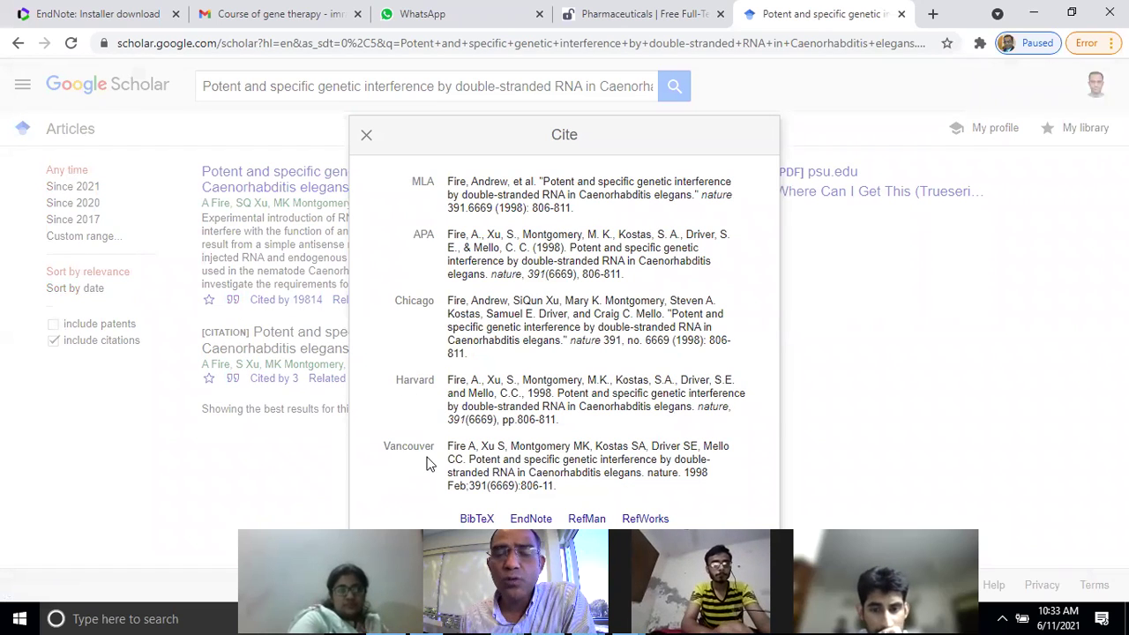
pyautogui.click(522, 523)
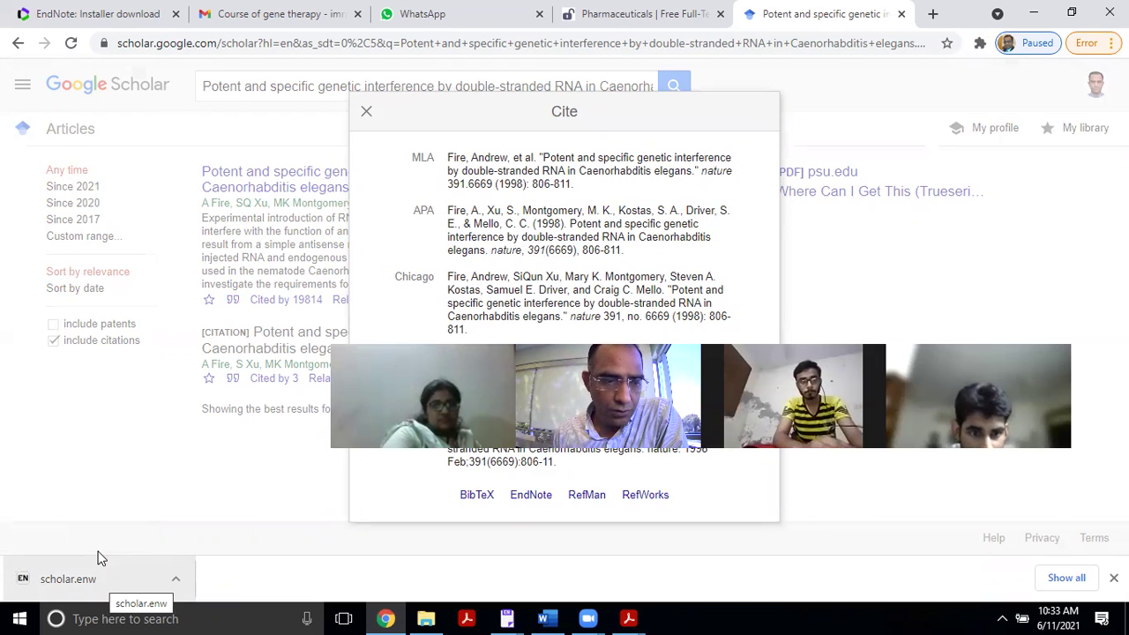
pyautogui.click(99, 558)
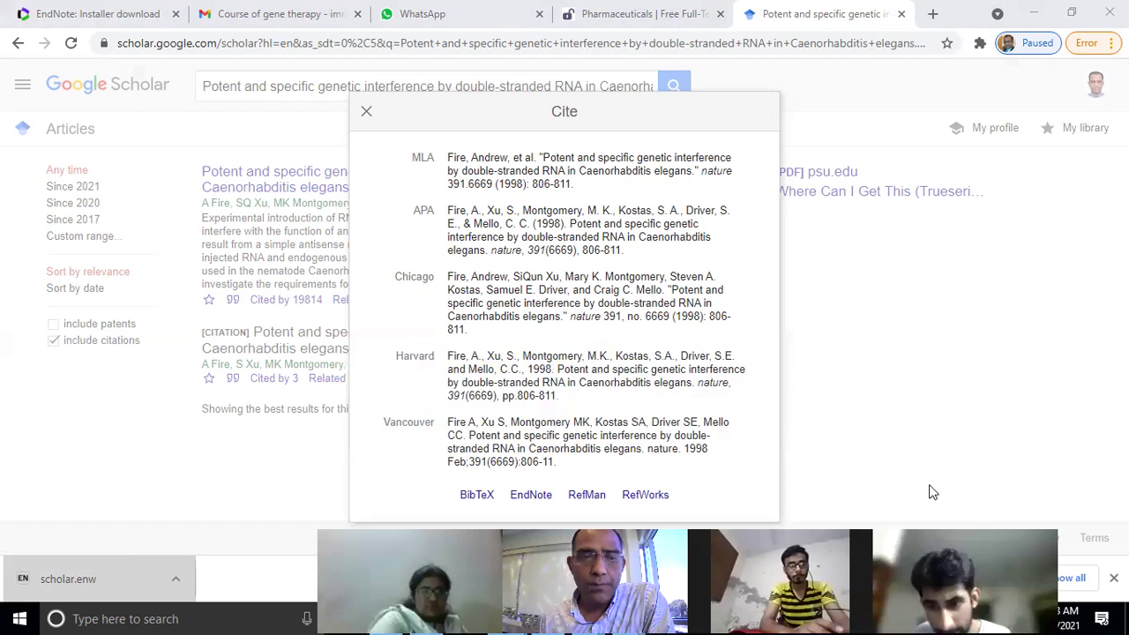
pyautogui.click(367, 115)
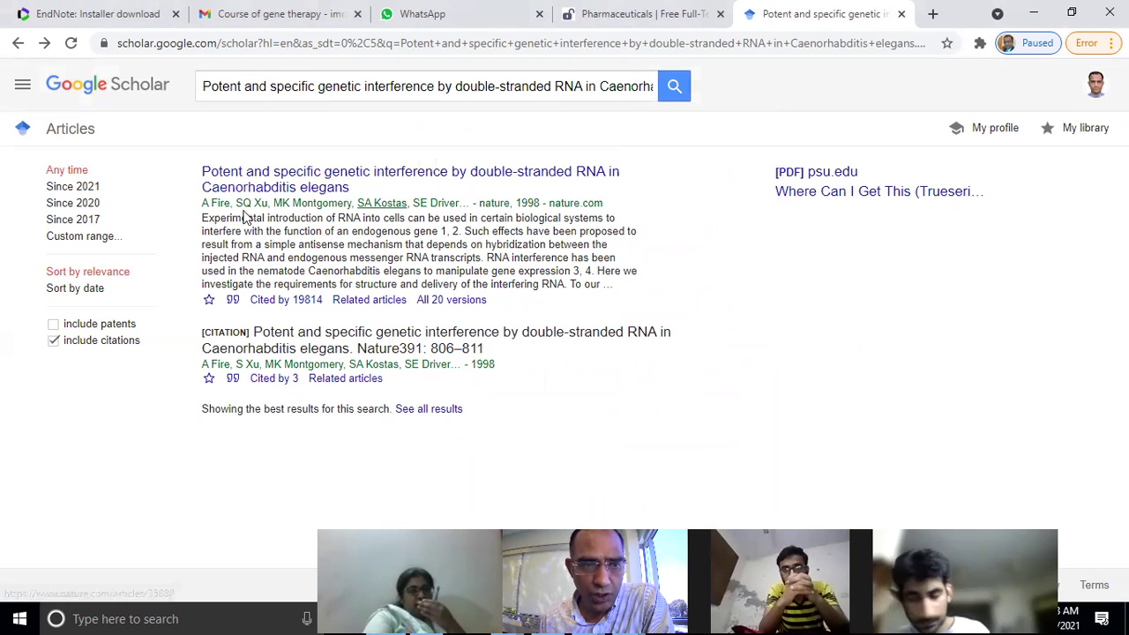
# Step: Download the first result's EndNote citation again and open the file scholar (1).enw
pyautogui.click(234, 302)
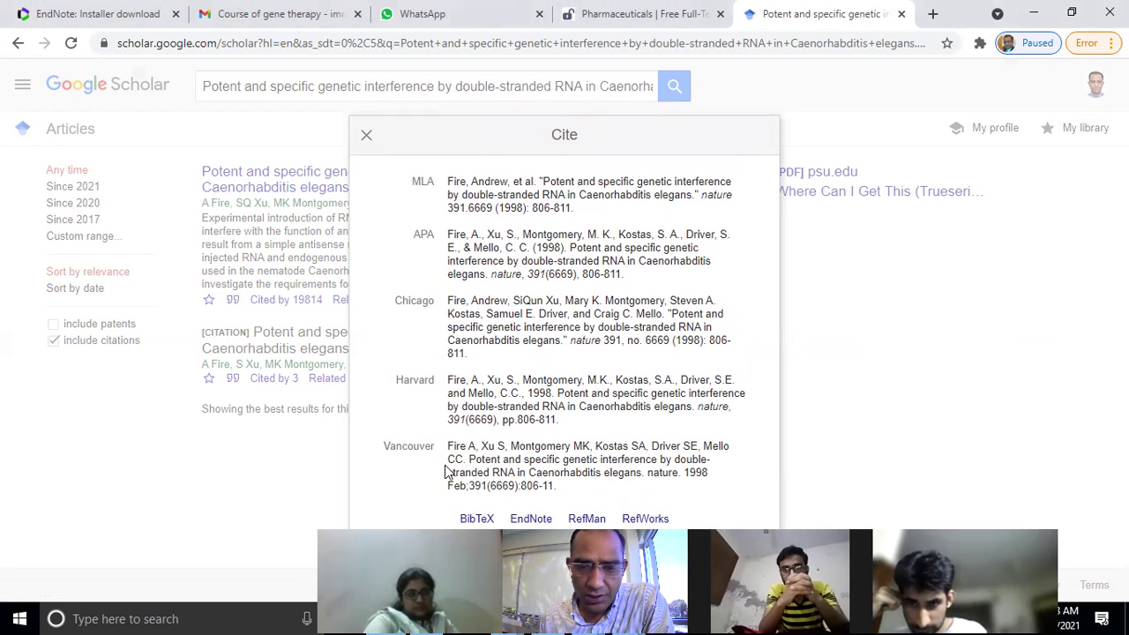
pyautogui.click(530, 519)
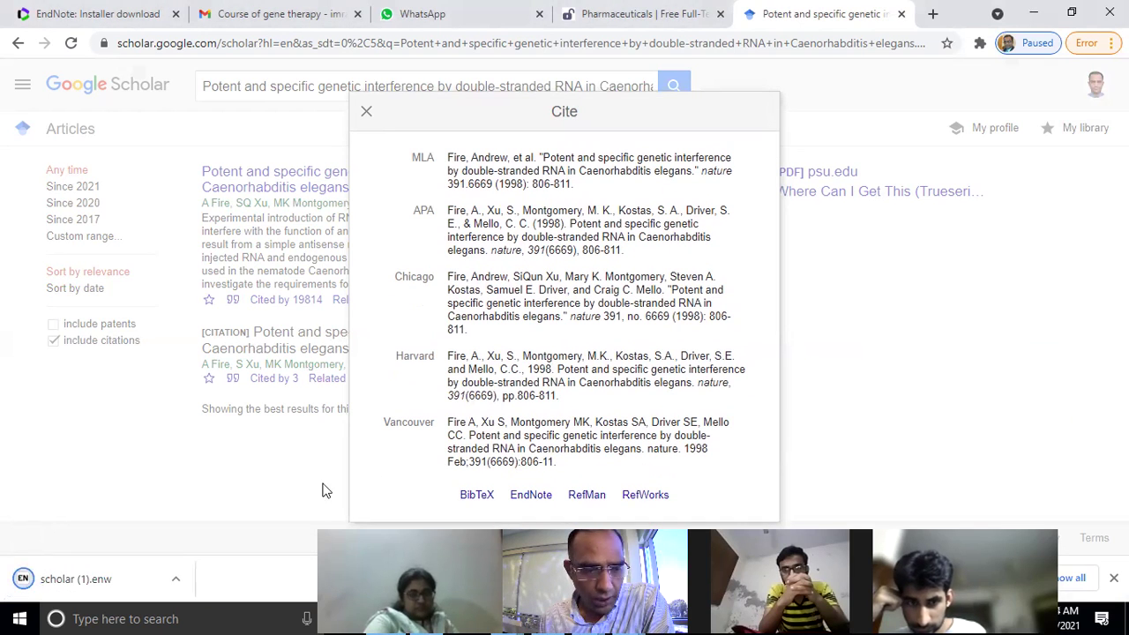
pyautogui.click(115, 579)
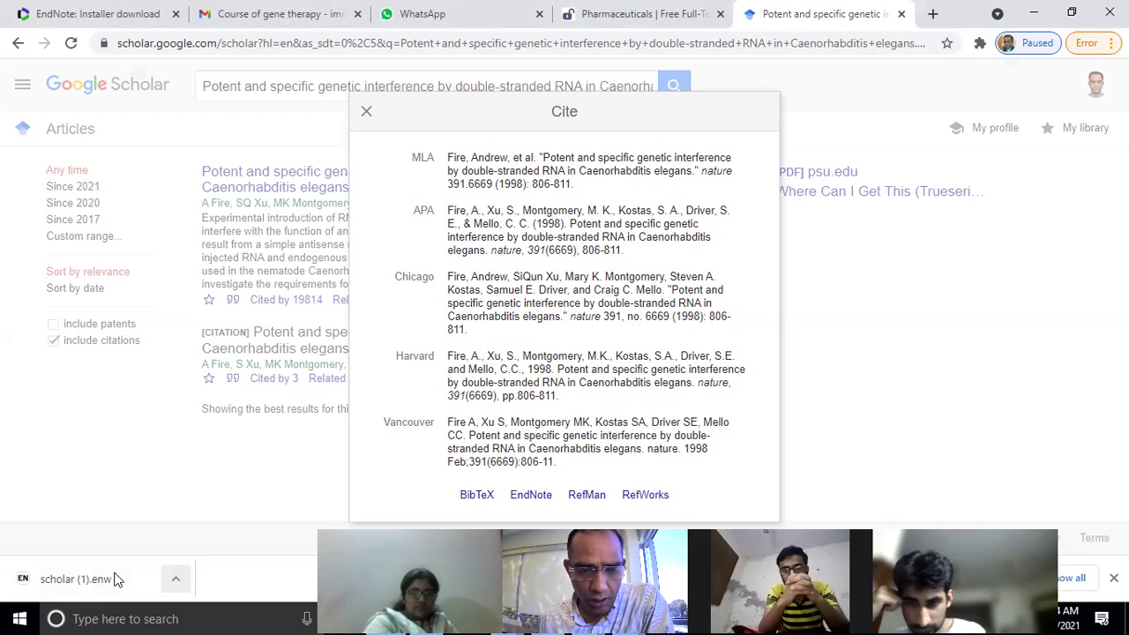
pyautogui.click(175, 579)
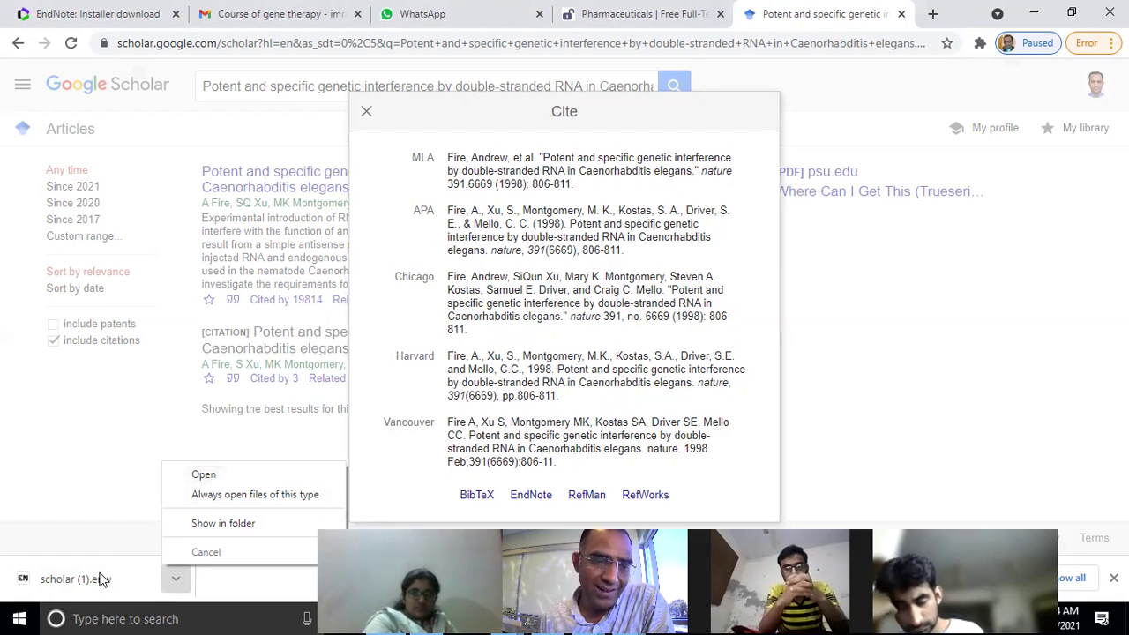
pyautogui.click(222, 474)
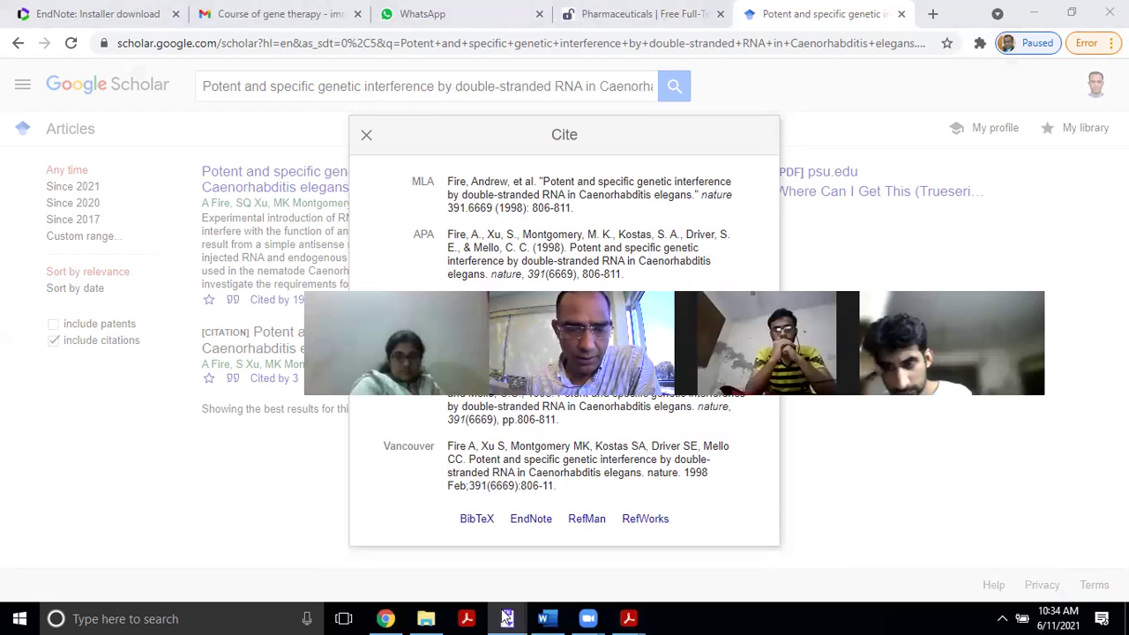
# Step: Switch to EndNote, select the imported 1998 reference, and return to Word with its EndNote 20 commands shown
pyautogui.moveTo(511, 618)
pyautogui.click(592, 558)
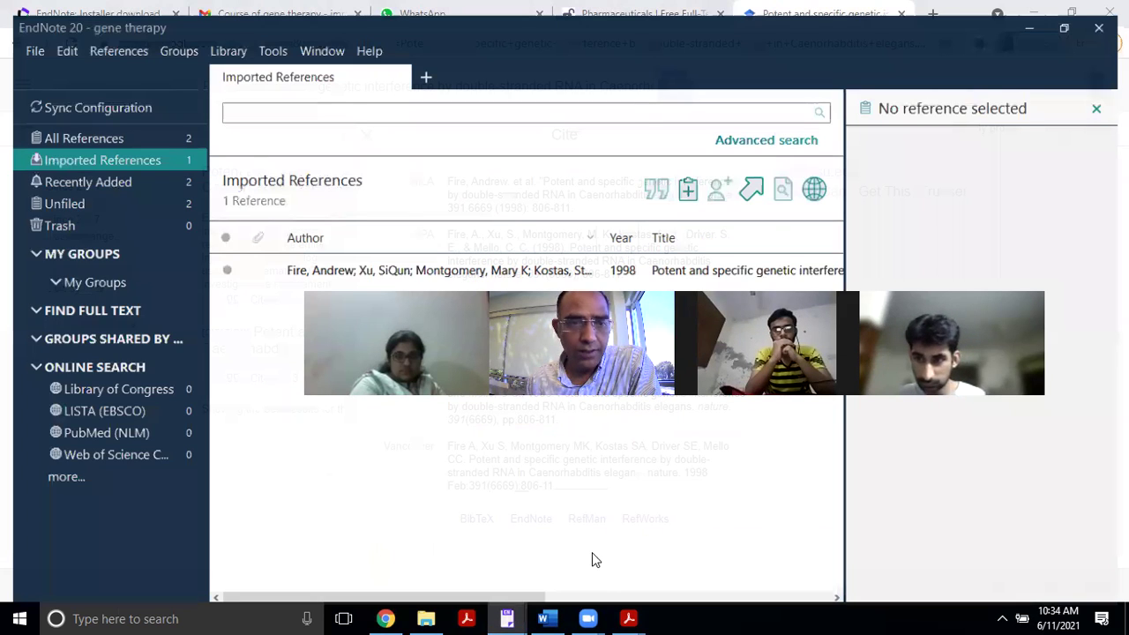
pyautogui.click(437, 256)
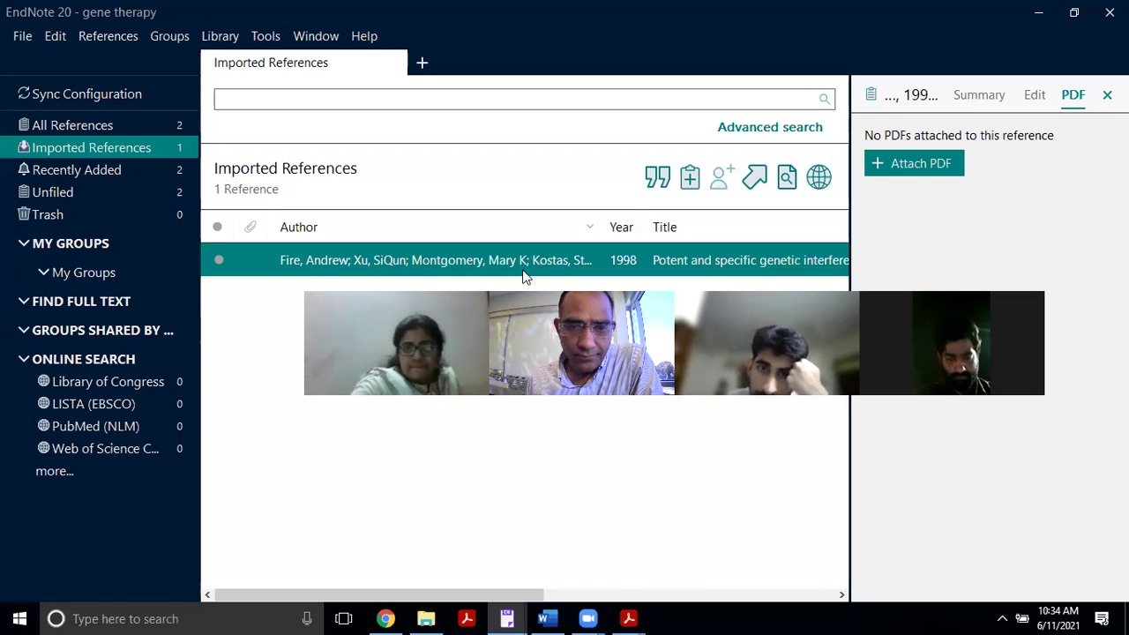
pyautogui.hotkey('alt', 'Tab')
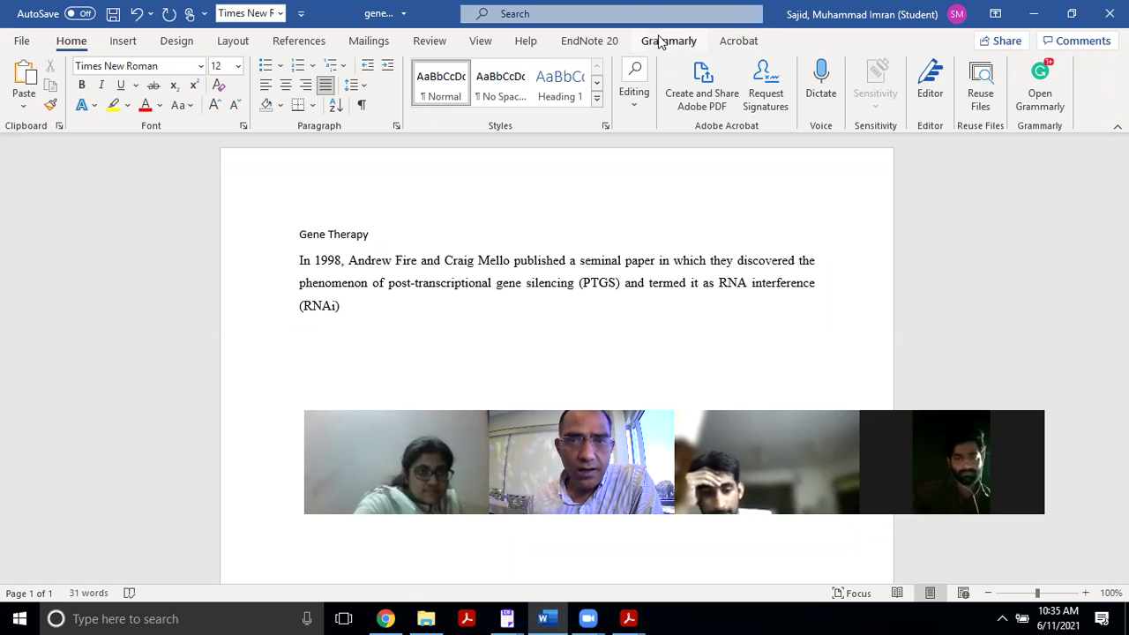
pyautogui.click(595, 44)
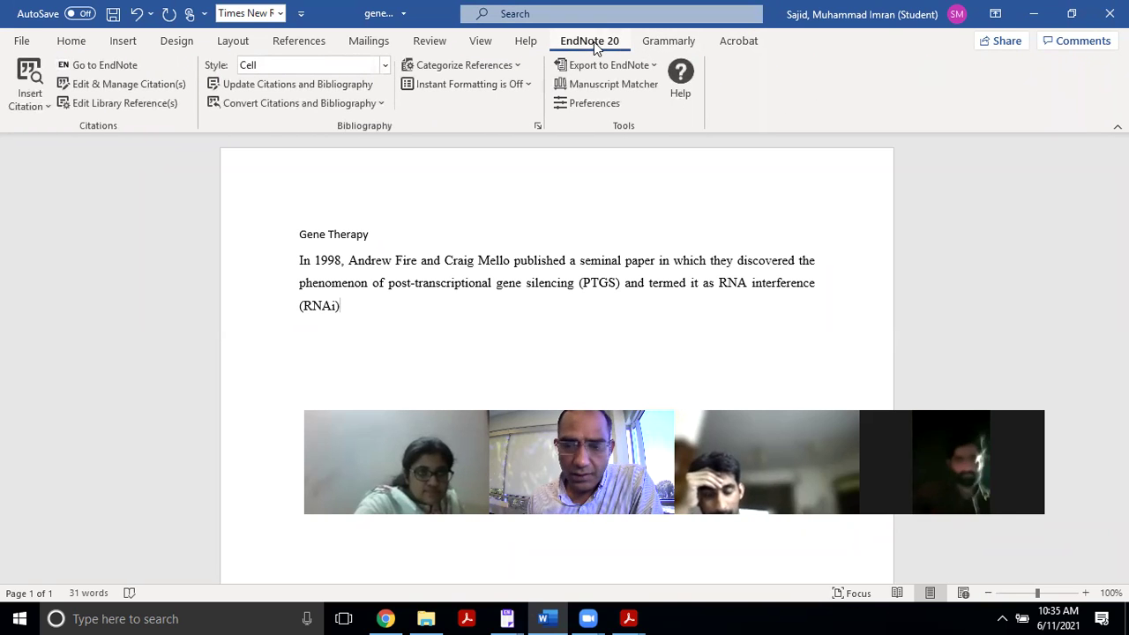
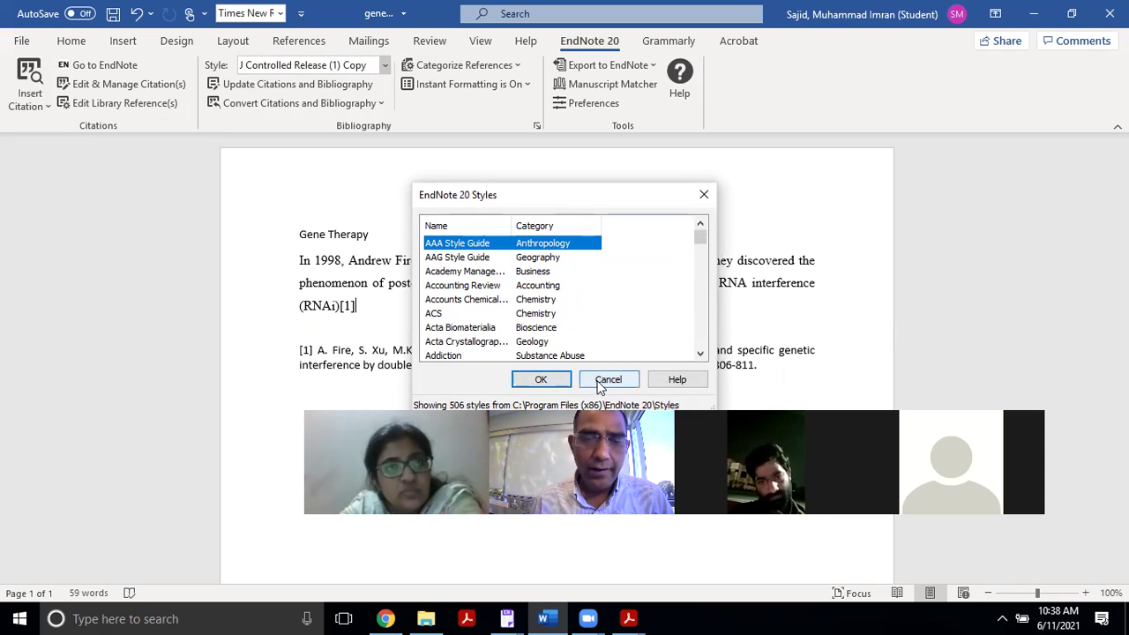
# Step: Cancel the EndNote style selection, switch to Chrome, close the citation formats and view the Pharmaceuticals article page
pyautogui.click(601, 383)
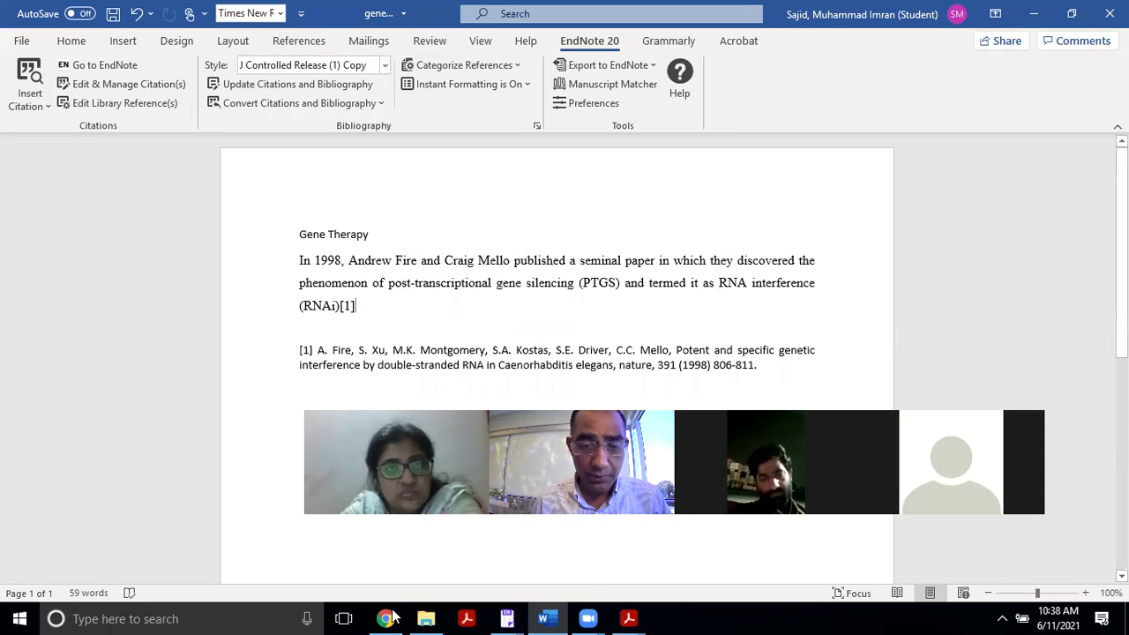
pyautogui.moveTo(393, 617)
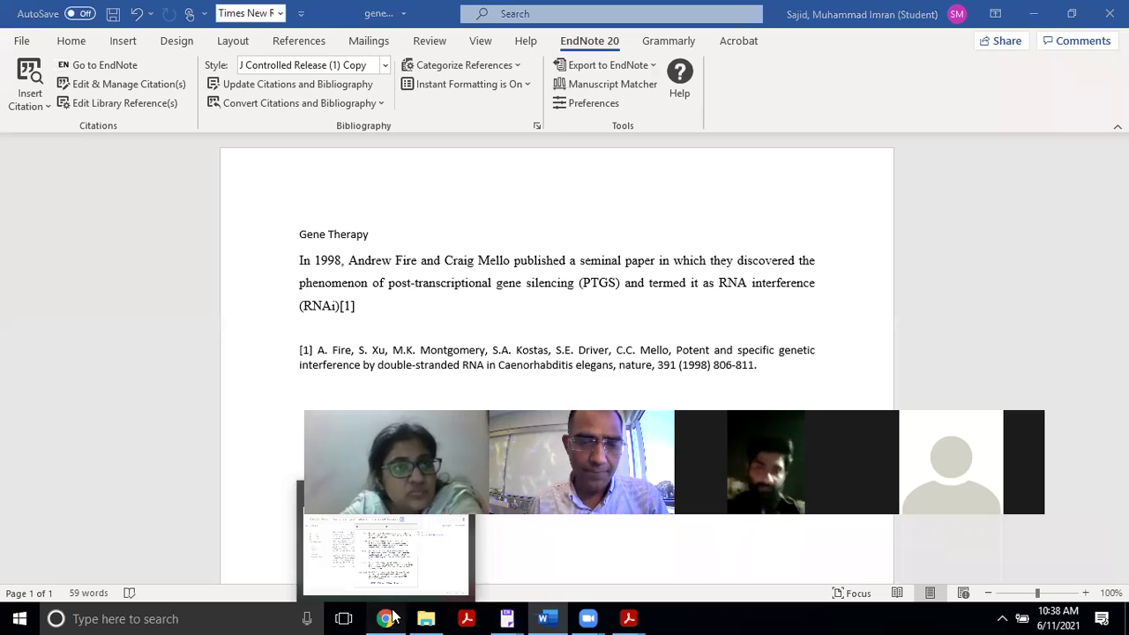
pyautogui.click(397, 574)
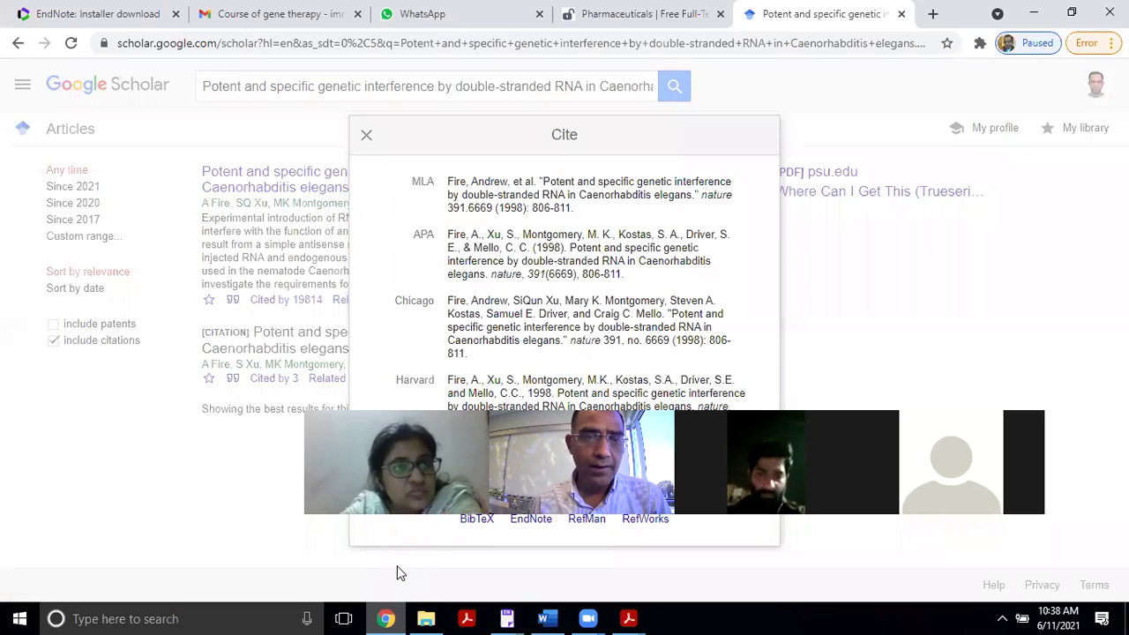
pyautogui.click(367, 138)
pyautogui.click(644, 14)
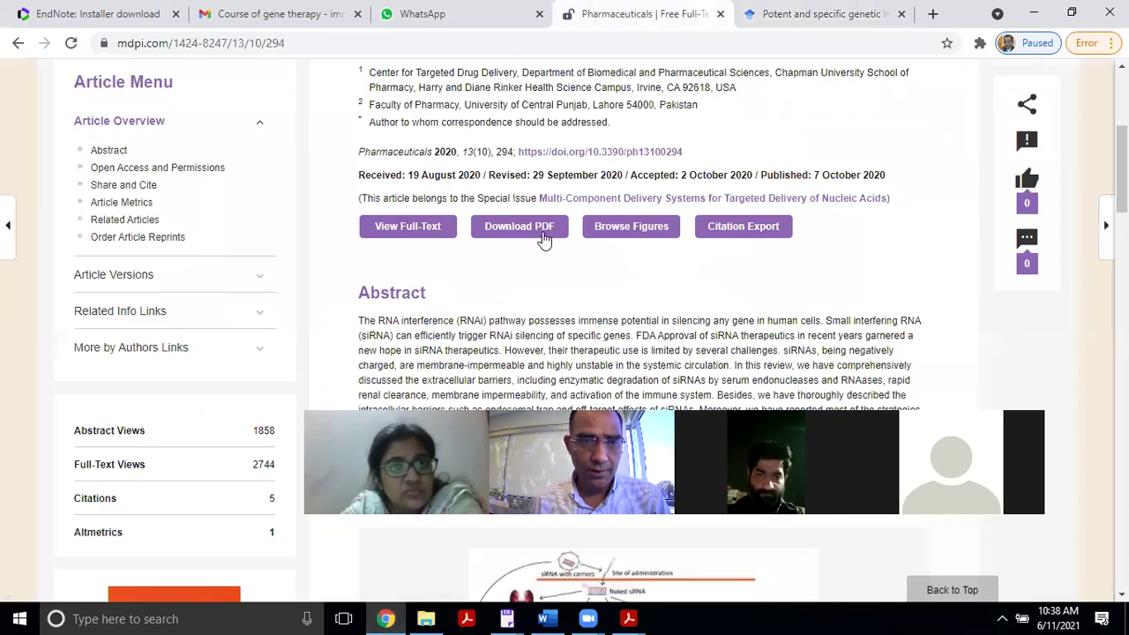
pyautogui.scroll(-1, 397, 404)
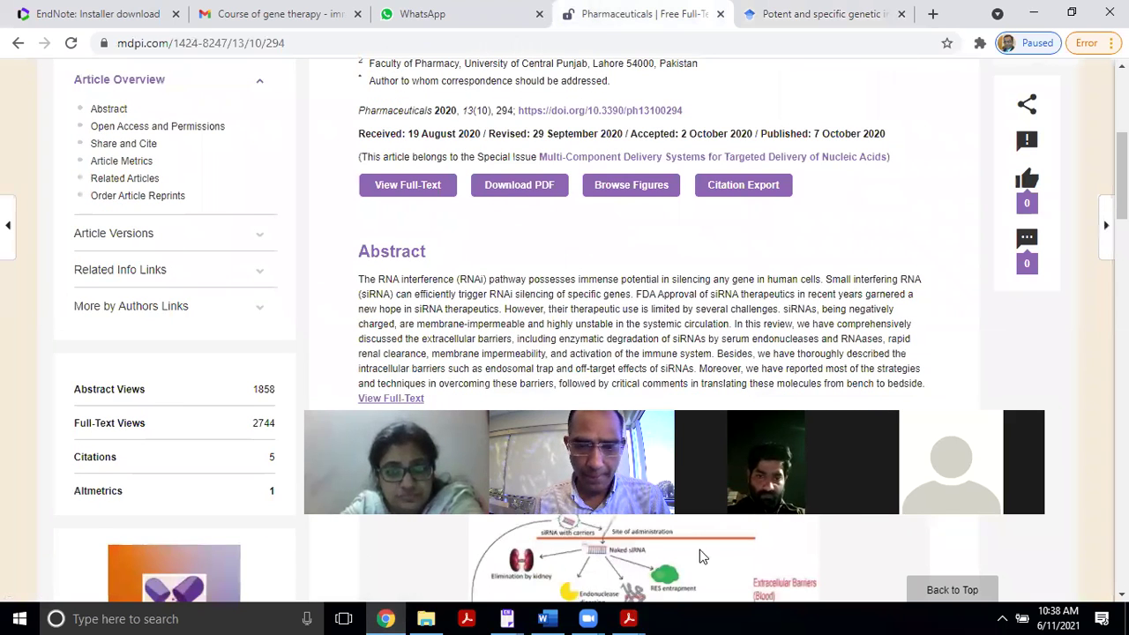
pyautogui.scroll(-1, 699, 556)
# Step: Switch to pharmaceuticals-13-00294 (3).pdf in Acrobat and copy the Introduction sentence from "Later, in 2001" to "interferon response"
pyautogui.click(629, 618)
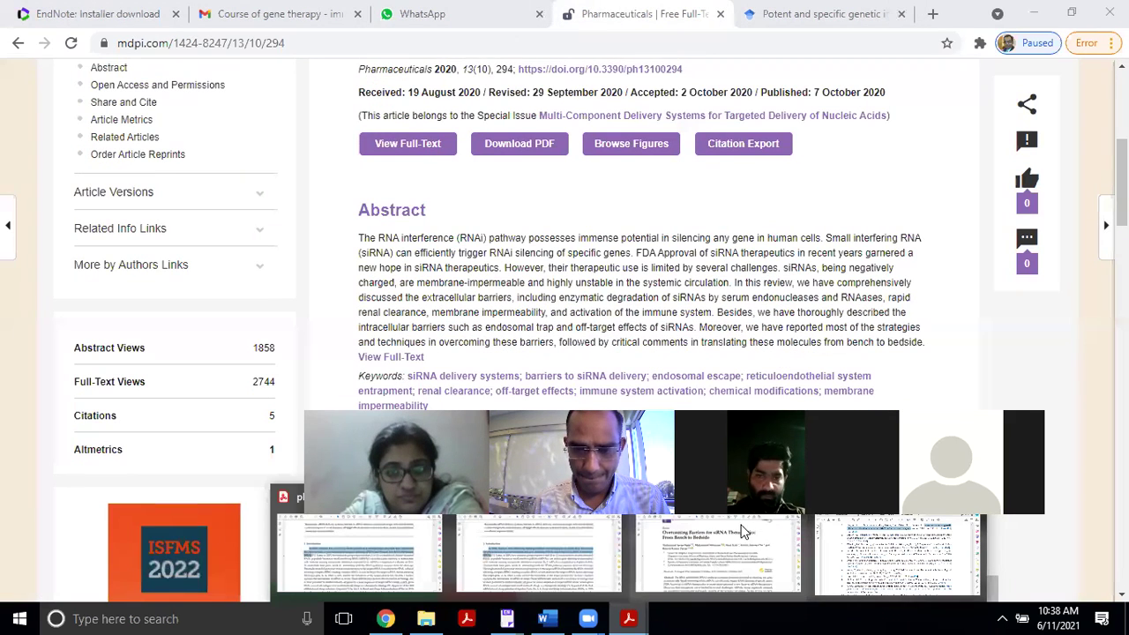
pyautogui.click(895, 539)
pyautogui.moveTo(1067, 456); pyautogui.dragTo(1043, 154)
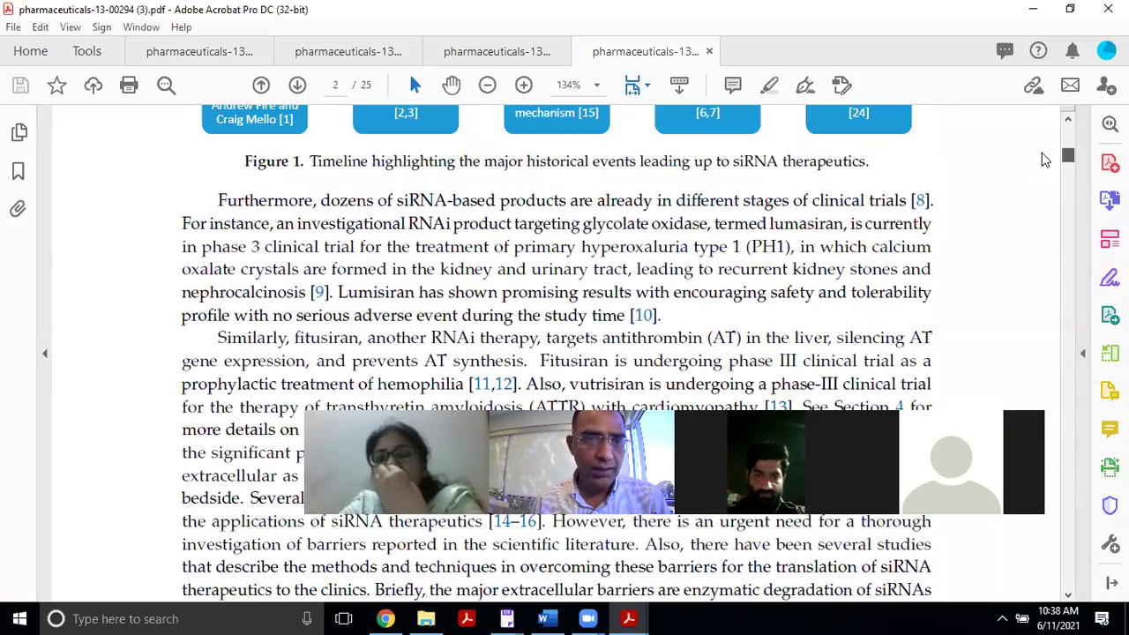
pyautogui.scroll(7, 412, 265)
pyautogui.scroll(8, 412, 269)
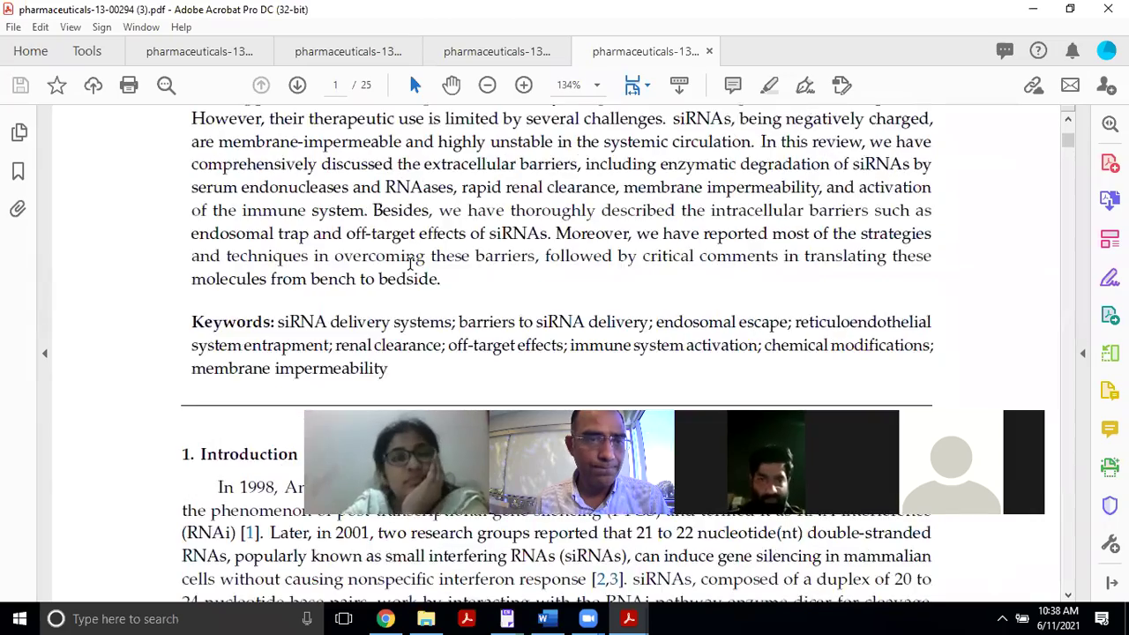
pyautogui.scroll(-5, 411, 252)
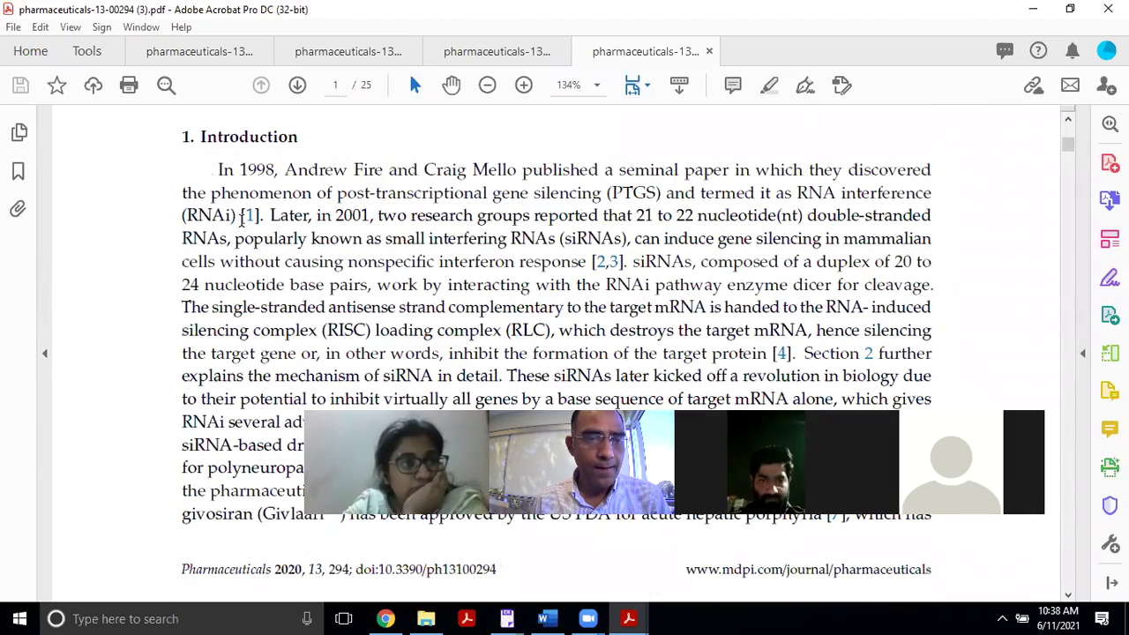
pyautogui.moveTo(268, 214); pyautogui.dragTo(582, 276)
pyautogui.hotkey('ctrl', 'c')
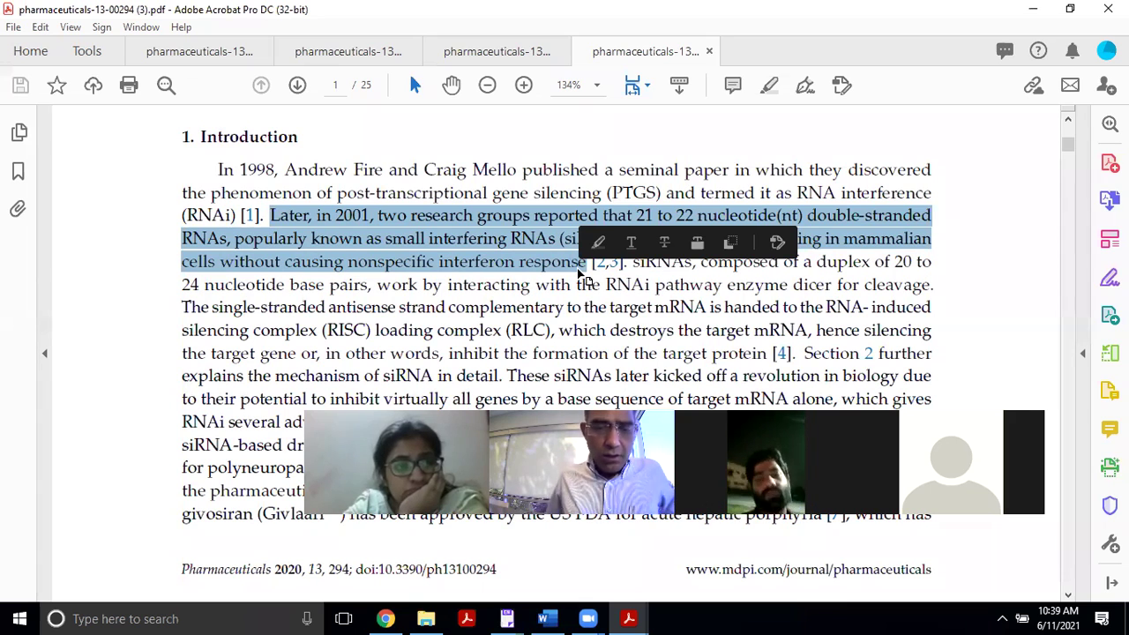
# Step: Switch to Word, paste the copied sentence after citation [1] and clear the pasted text's formatting
pyautogui.click(555, 617)
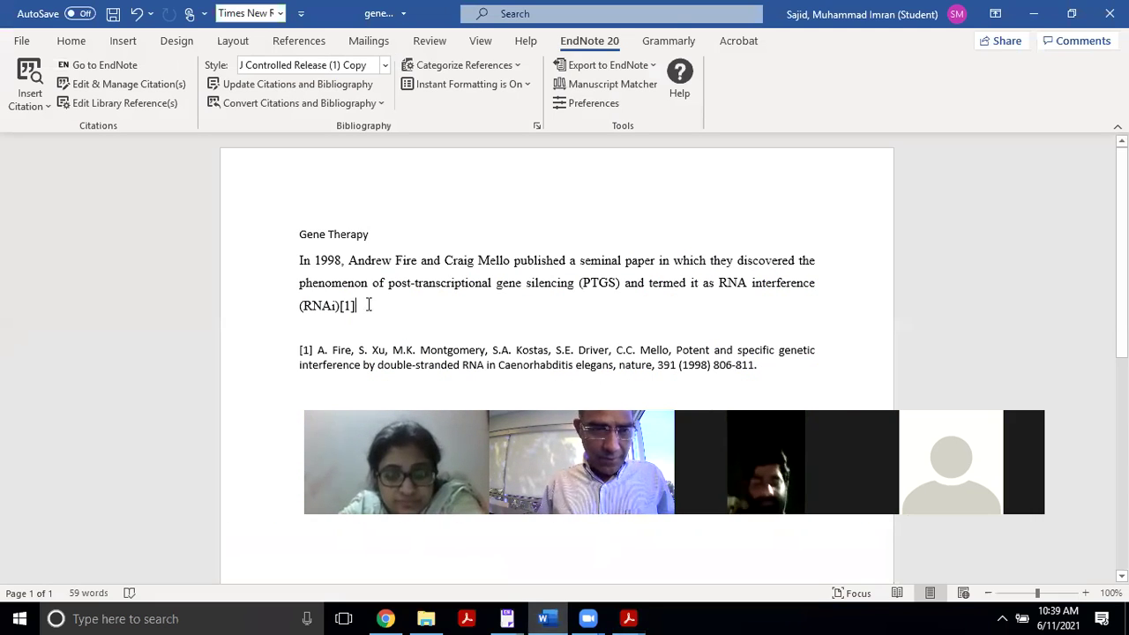
pyautogui.hotkey('ctrl', 'v')
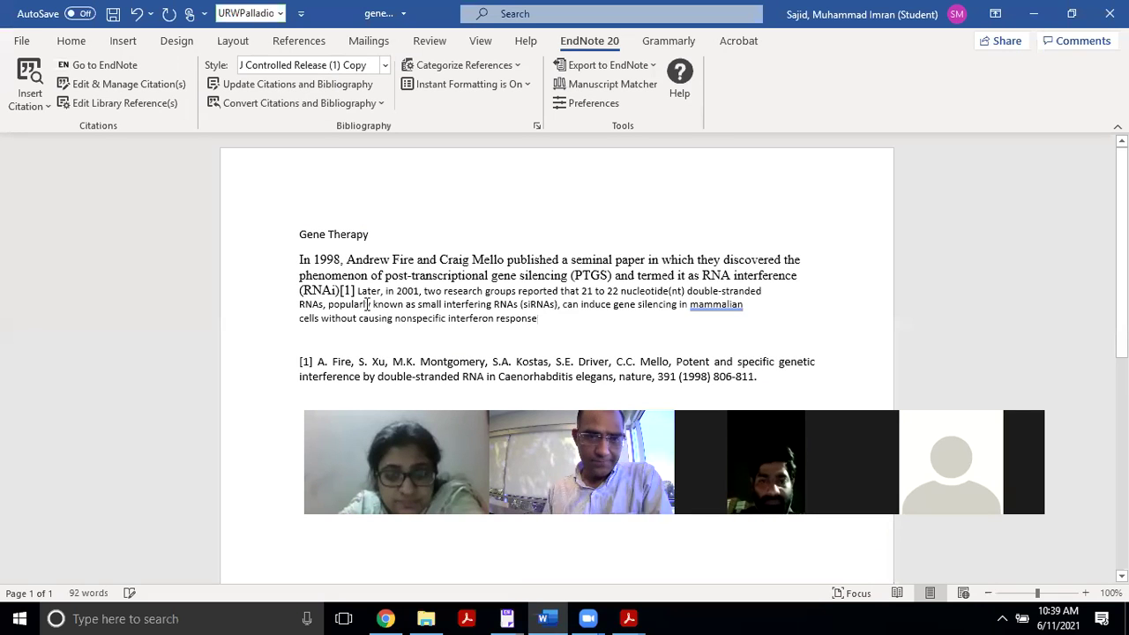
pyautogui.moveTo(546, 322)
pyautogui.mouseDown()
pyautogui.moveTo(357, 291)
pyautogui.moveTo(556, 315)
pyautogui.mouseUp()
pyautogui.click(358, 291)
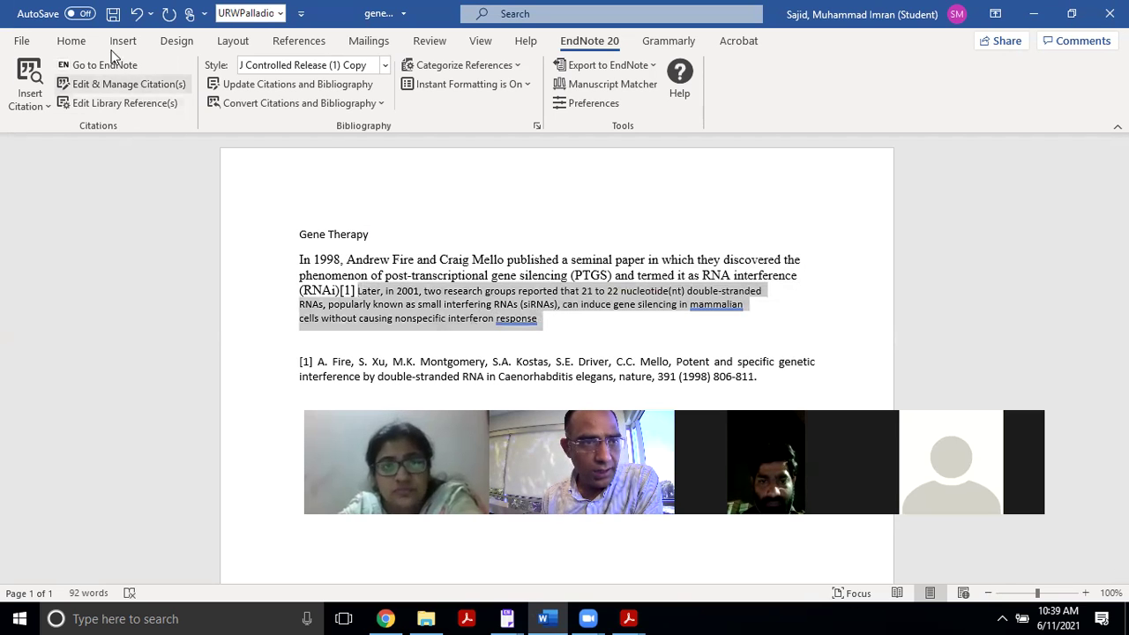
pyautogui.click(71, 41)
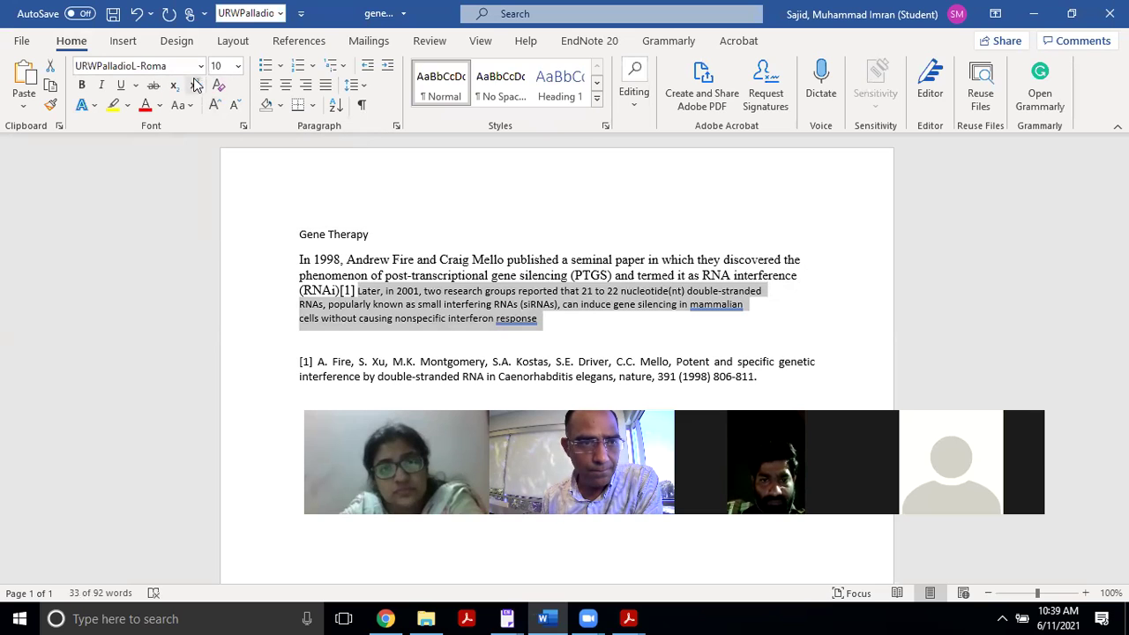
pyautogui.click(219, 89)
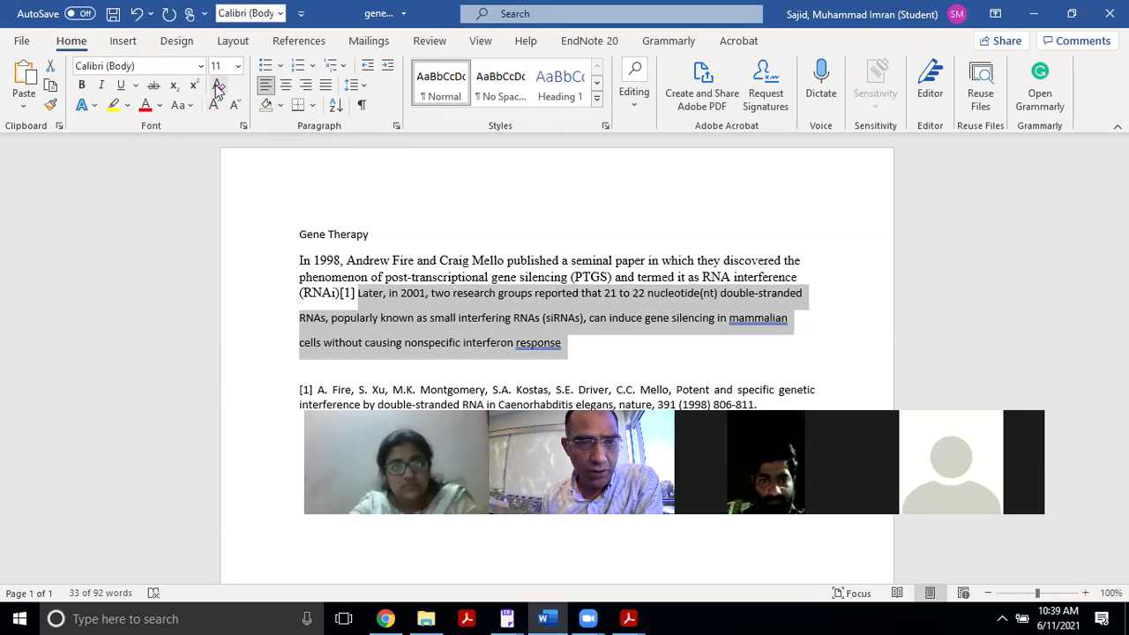
# Step: Set the pasted sentence to 12 pt Times New Roman
pyautogui.click(239, 66)
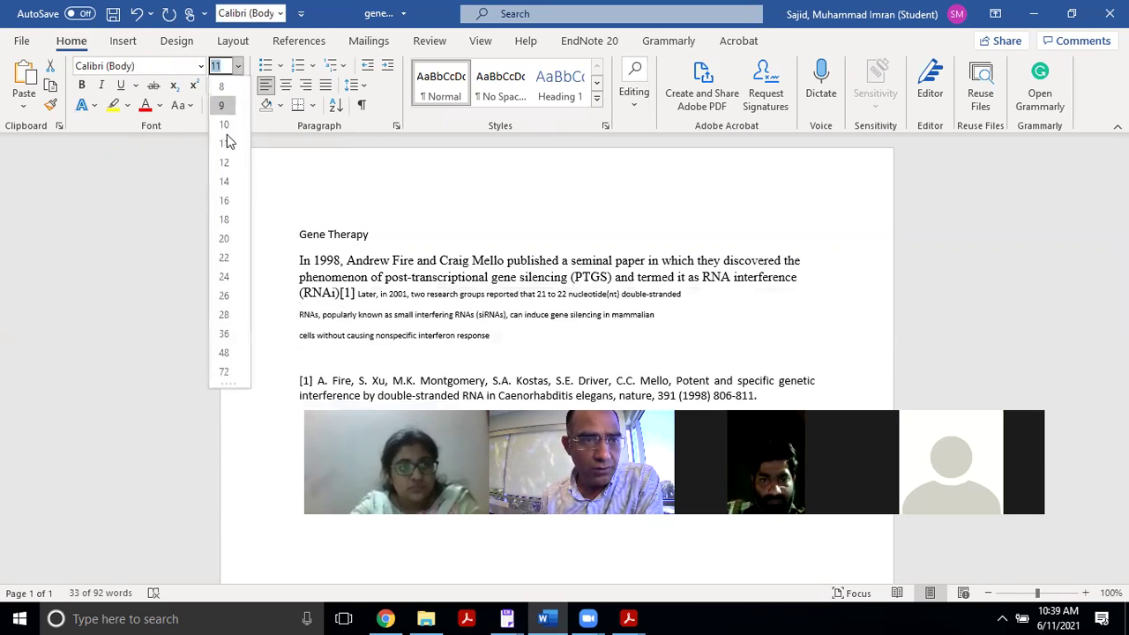
pyautogui.click(222, 159)
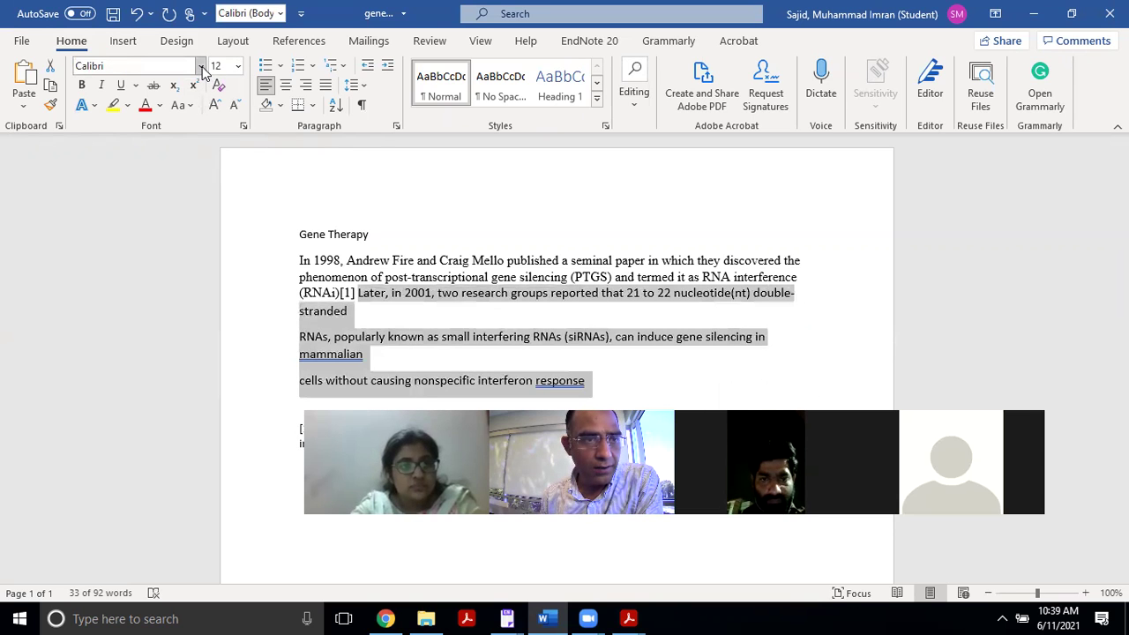
pyautogui.click(201, 67)
pyautogui.click(189, 182)
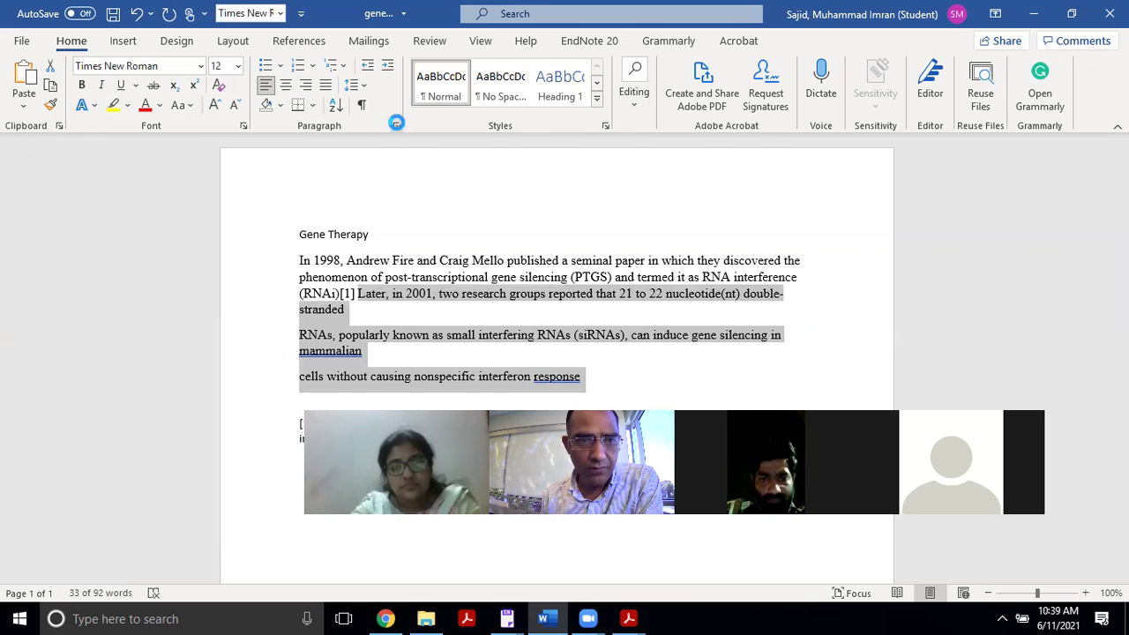
# Step: Set the selected text's paragraph spacing to 0 pt after and its line spacing to 1.5 lines
pyautogui.click(519, 337)
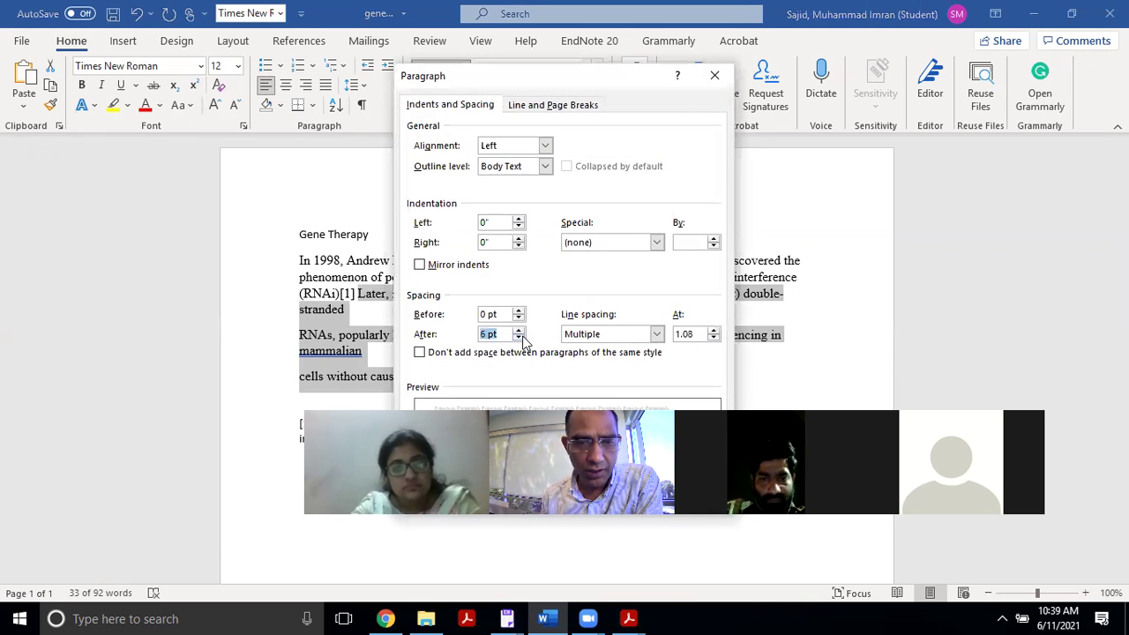
pyautogui.click(657, 334)
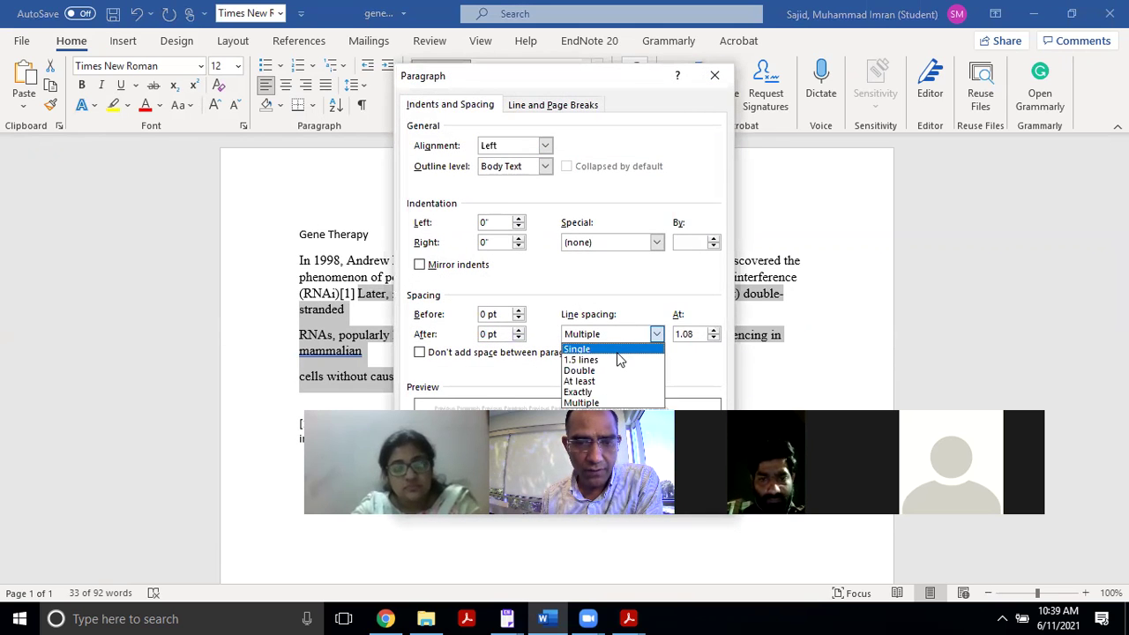
pyautogui.click(618, 359)
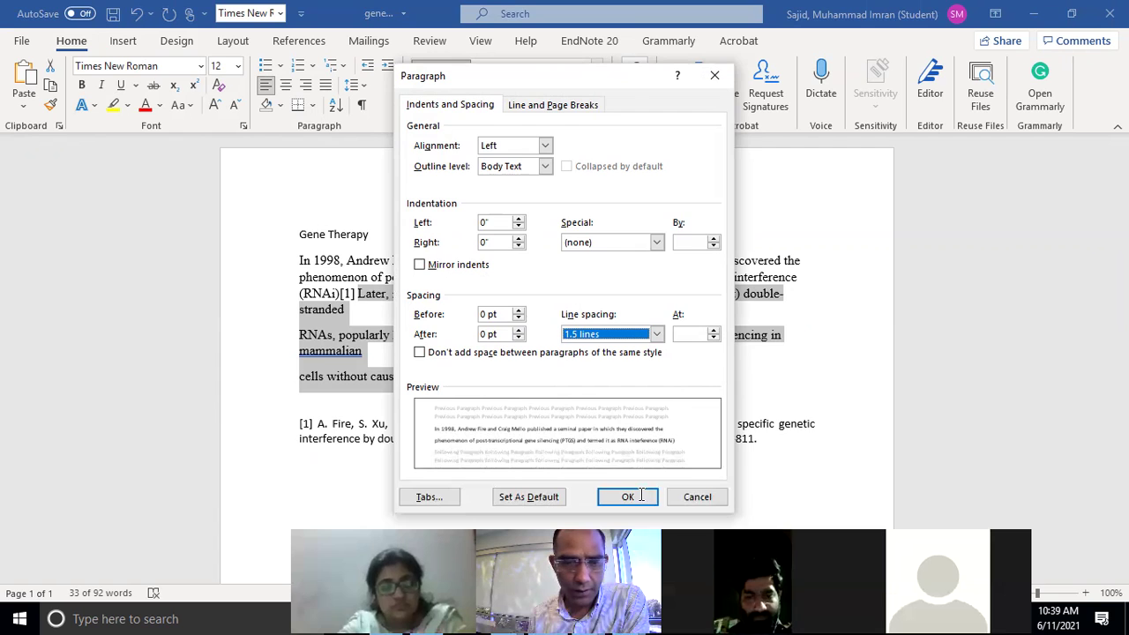
pyautogui.click(638, 567)
# Step: Remove the line breaks after "double-stranded" and "mammalian" so the pasted sentence runs on in one paragraph
pyautogui.click(350, 329)
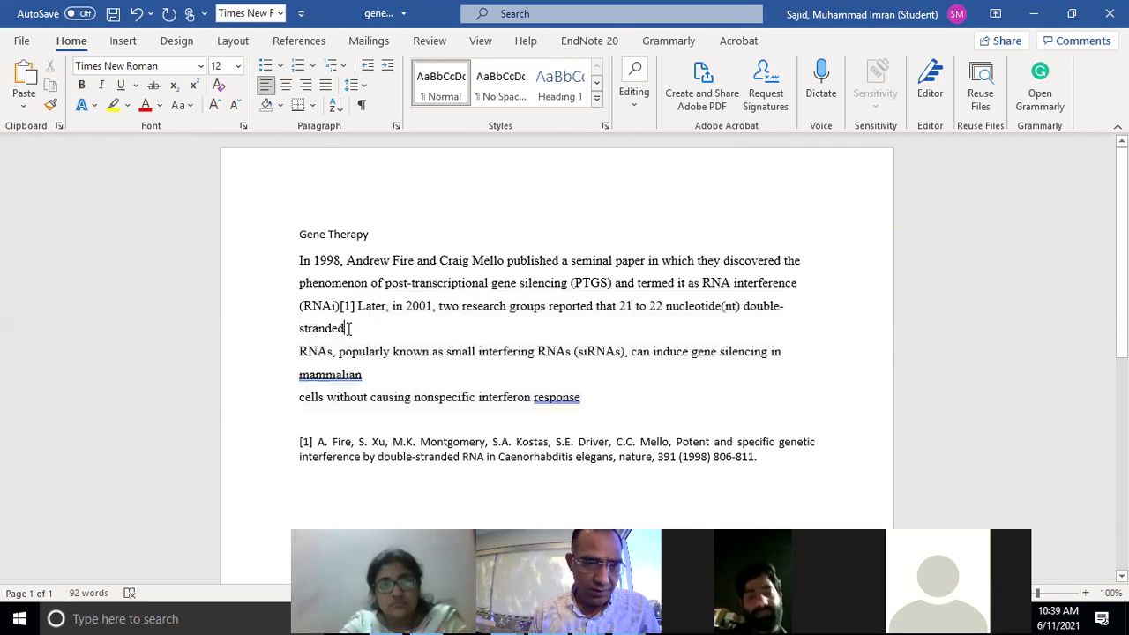
pyautogui.press('Delete')
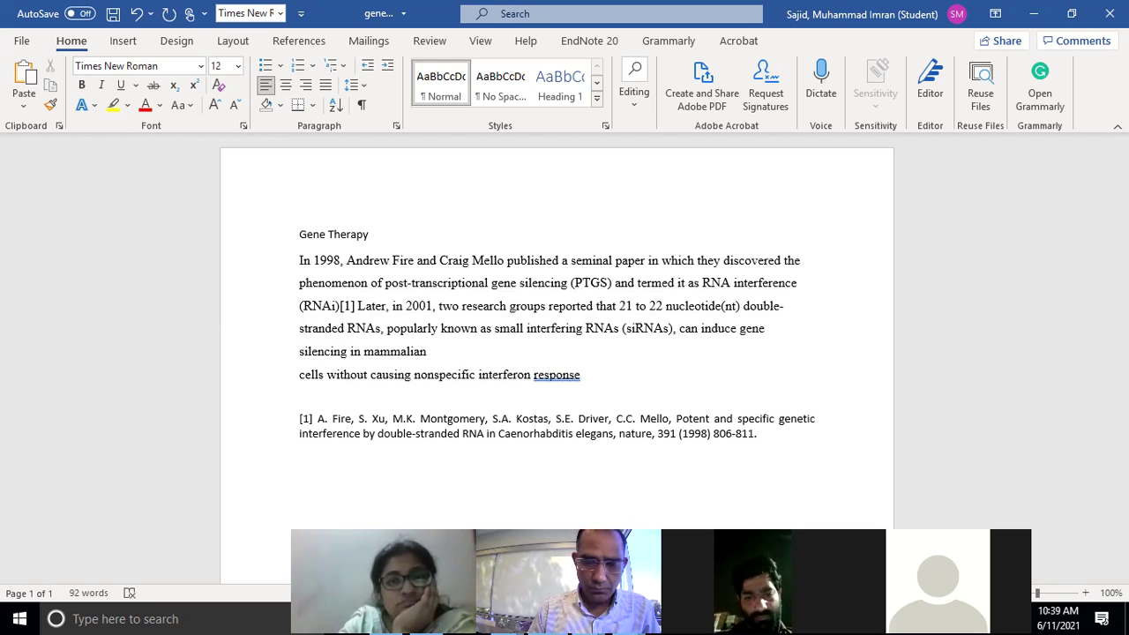
pyautogui.press('BackSpace')
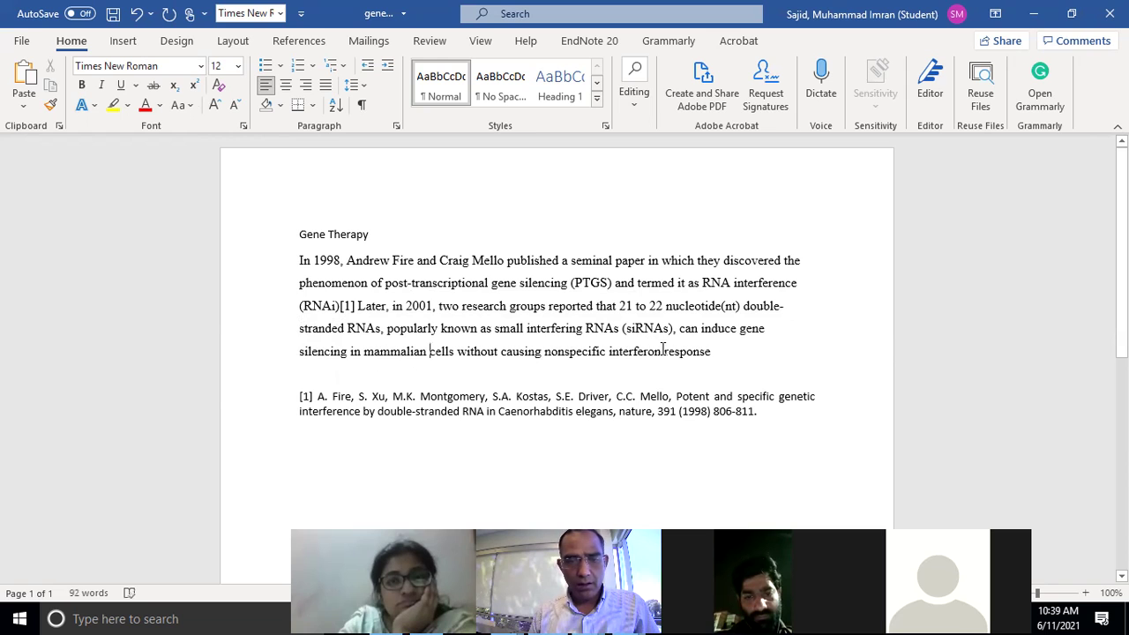
# Step: Justify the Gene Therapy heading and the body paragraph
pyautogui.moveTo(716, 353); pyautogui.dragTo(282, 256)
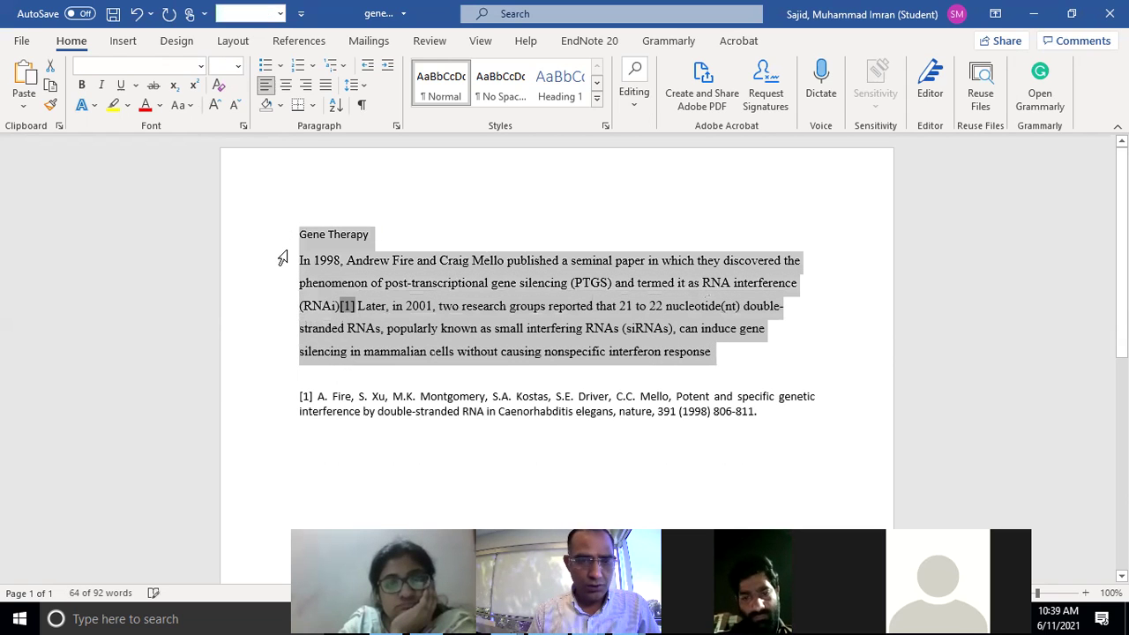
pyautogui.hotkey('ctrl', 'j')
pyautogui.click(747, 322)
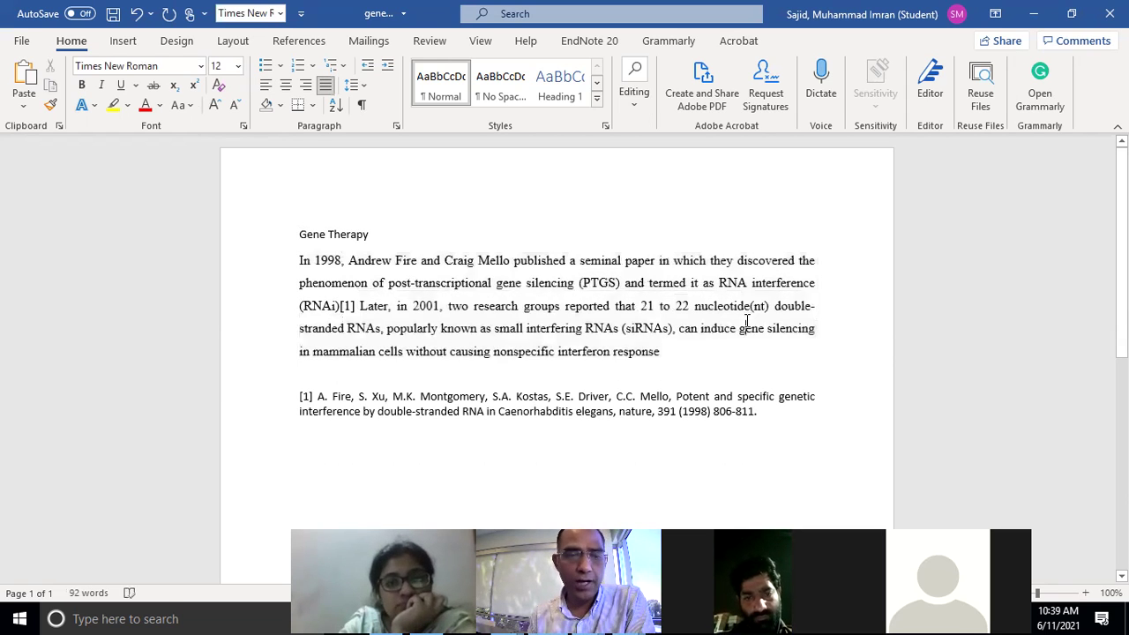
pyautogui.scroll(-2, 747, 322)
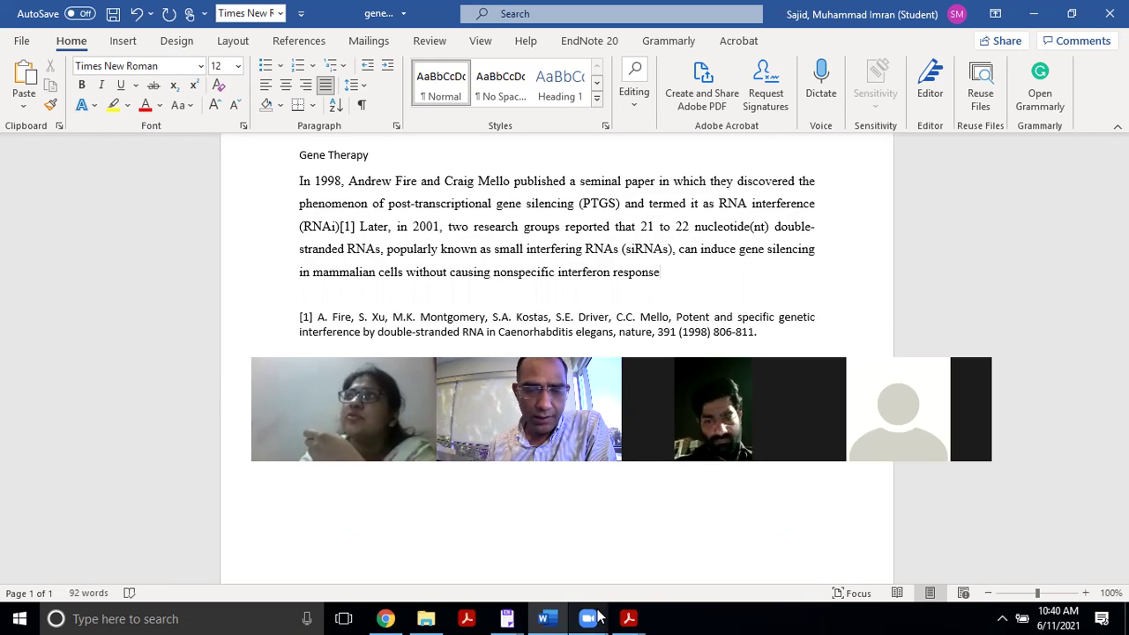
# Step: In the pharmaceuticals PDF in Acrobat, follow citation 2 to the reference list and copy the title of reference 2
pyautogui.moveTo(628, 618)
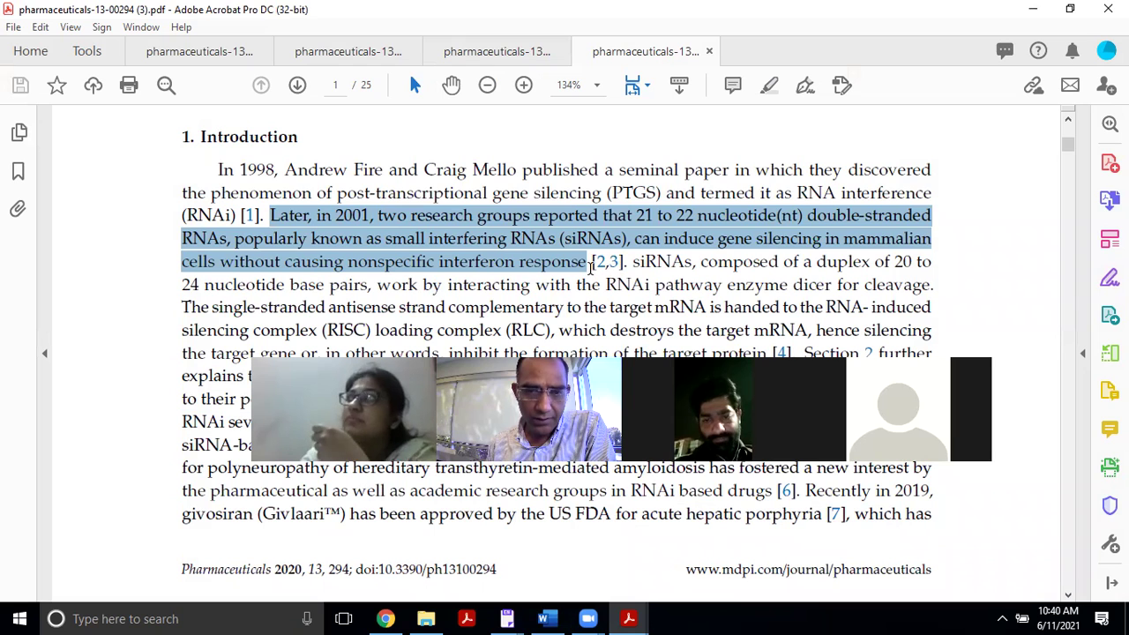
pyautogui.click(605, 264)
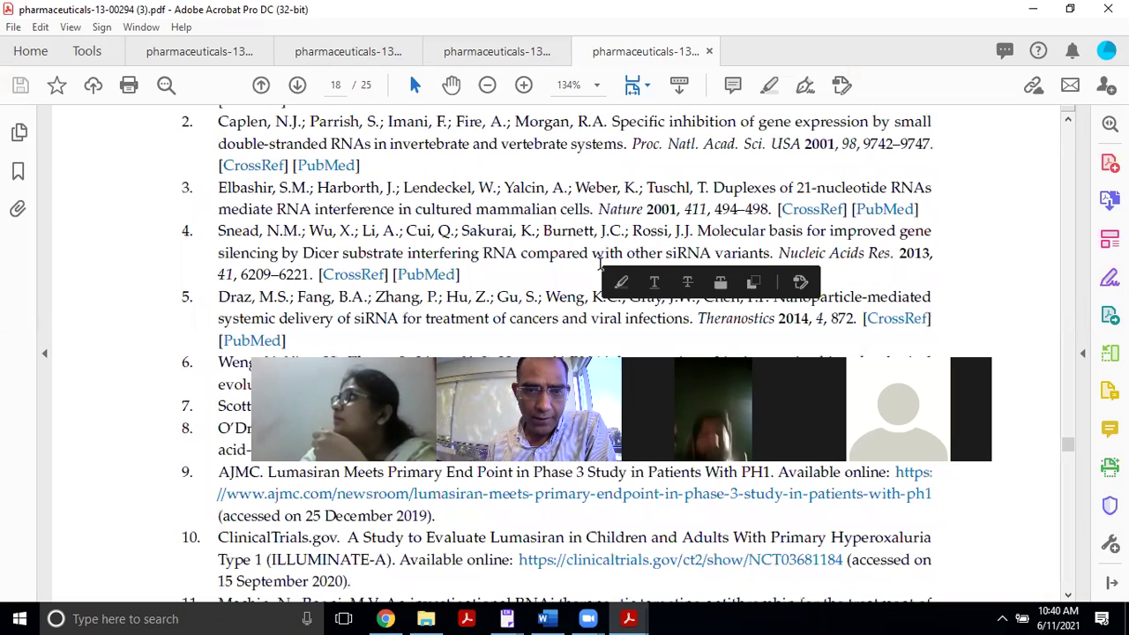
pyautogui.scroll(1, 303, 182)
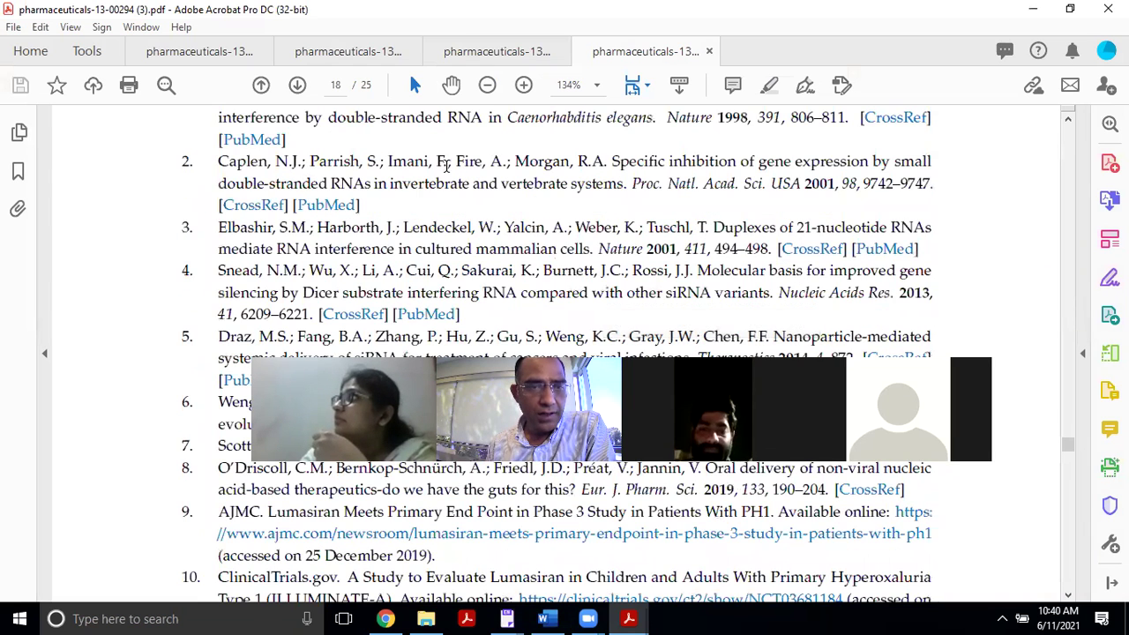
pyautogui.moveTo(629, 164); pyautogui.dragTo(625, 182)
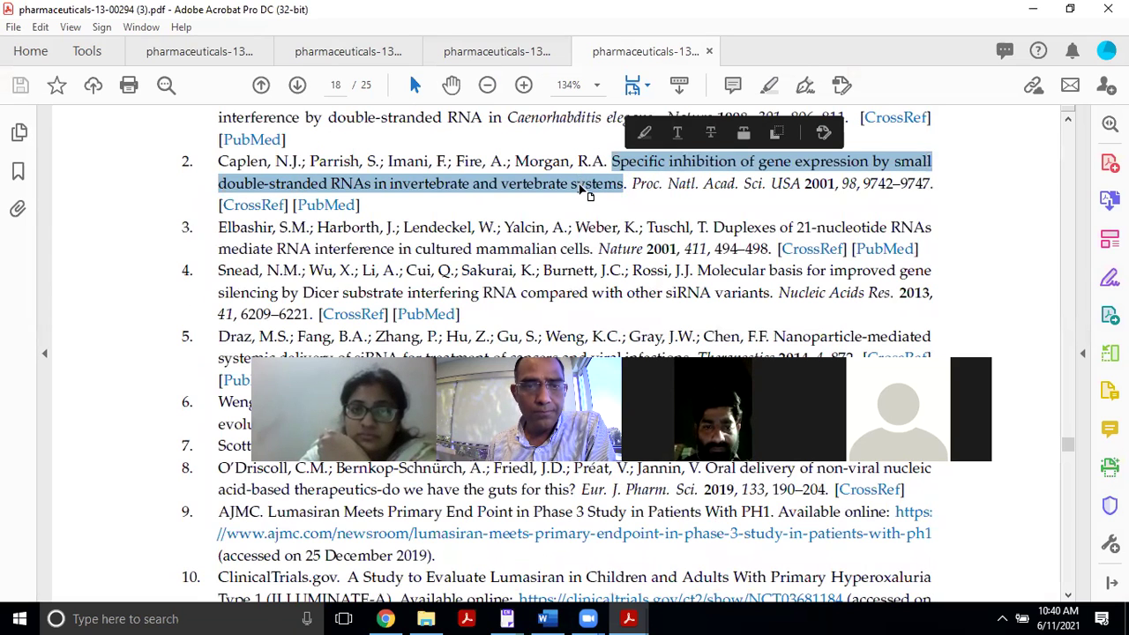
pyautogui.rightClick(580, 187)
pyautogui.click(605, 206)
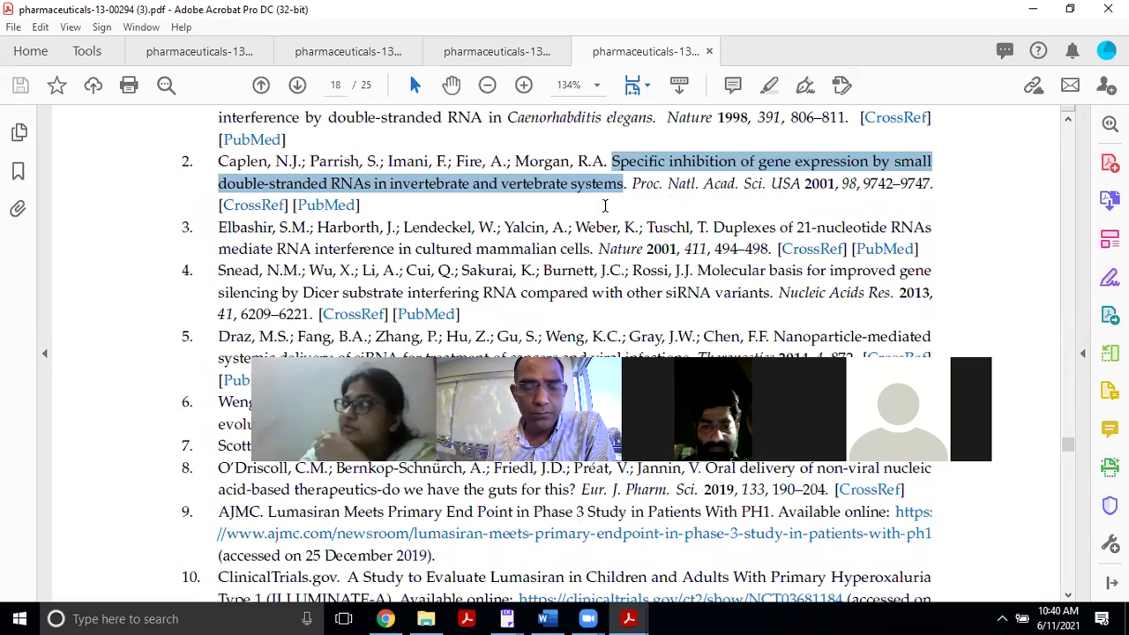
# Step: Switch to Google Scholar in Chrome and search for "Specific inhibition of gene expression by small double-stranded RNAs in invertebrate and vertebrate systems"
pyautogui.click(386, 619)
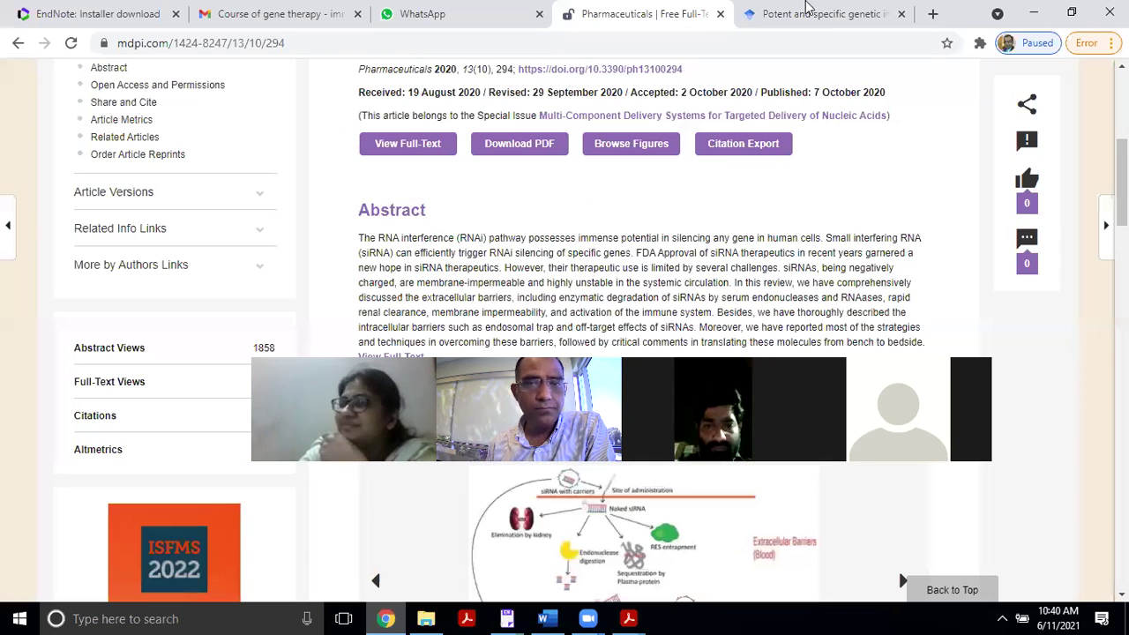
pyautogui.hotkey('ctrl', 'Tab')
pyautogui.tripleClick(342, 91)
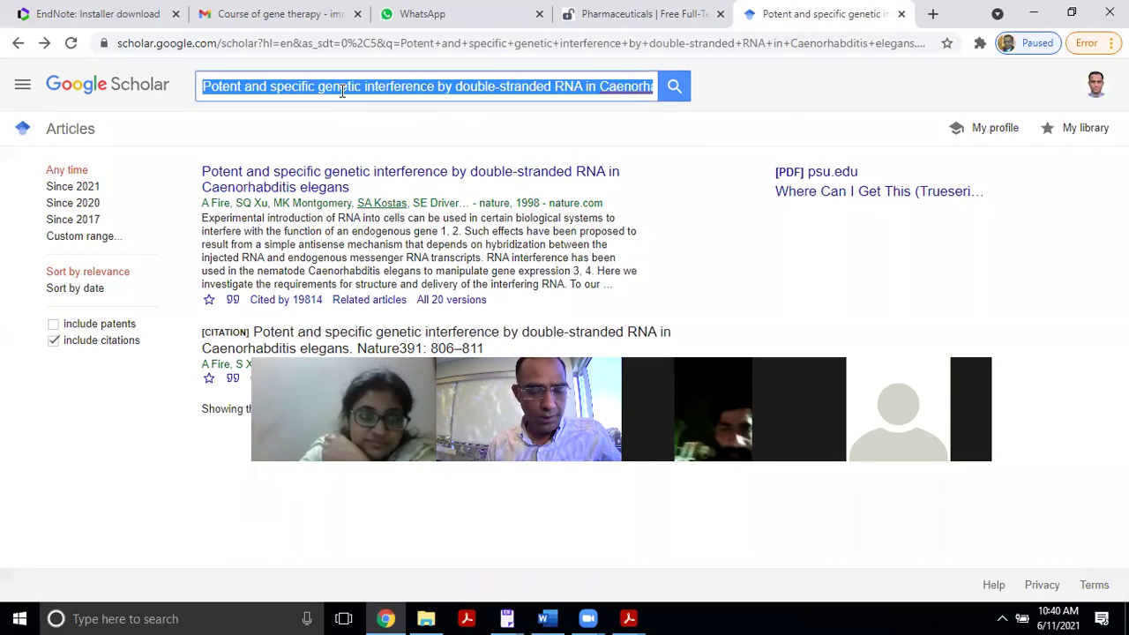
pyautogui.hotkey('ctrl', 'v')
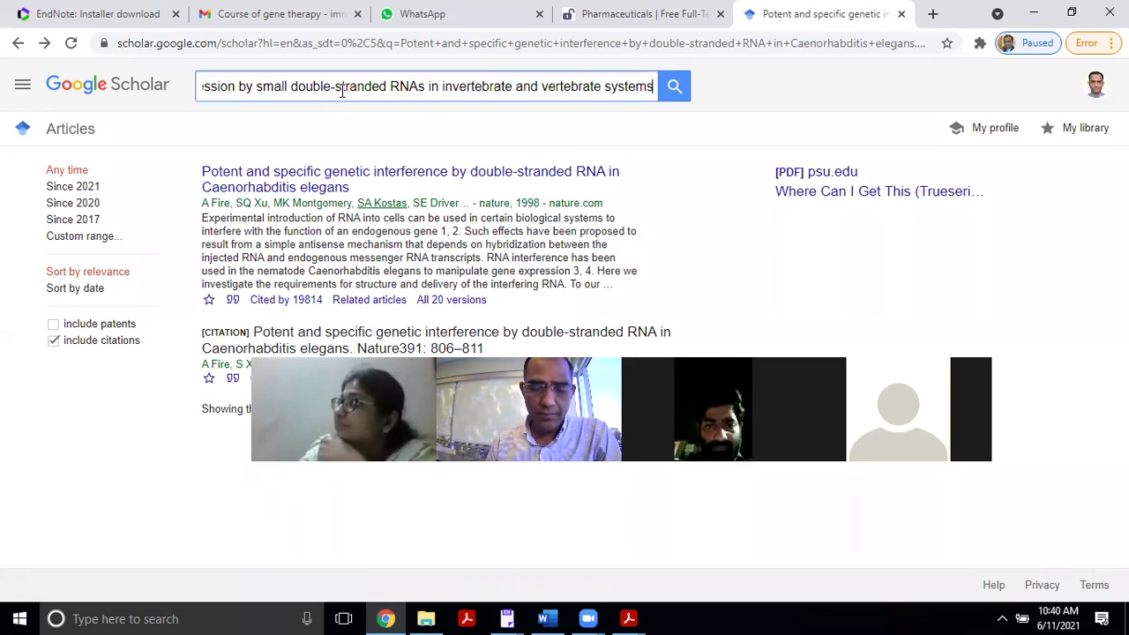
pyautogui.press('Return')
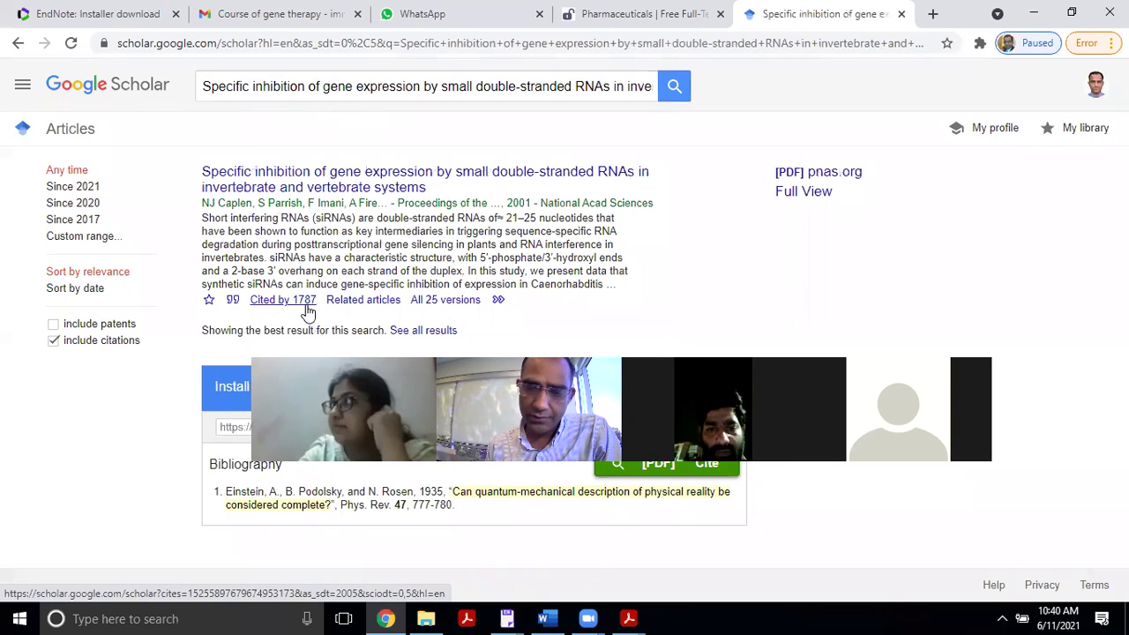
# Step: Export the found article's citation in EndNote format and import it into the gene therapy library
pyautogui.click(233, 301)
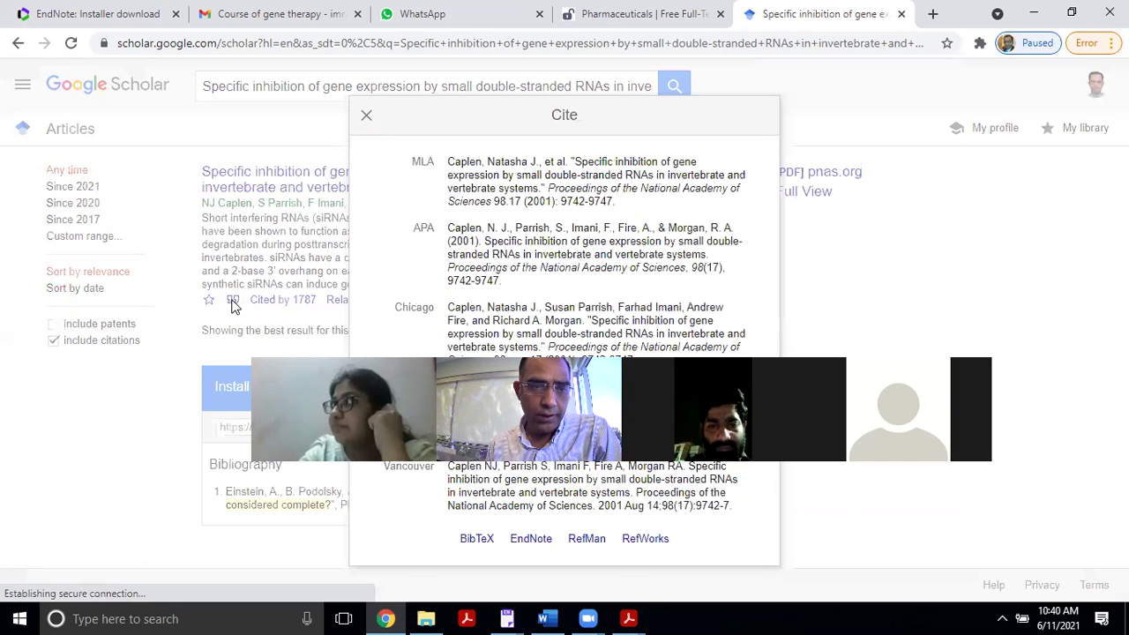
pyautogui.moveTo(814, 352); pyautogui.dragTo(828, 154)
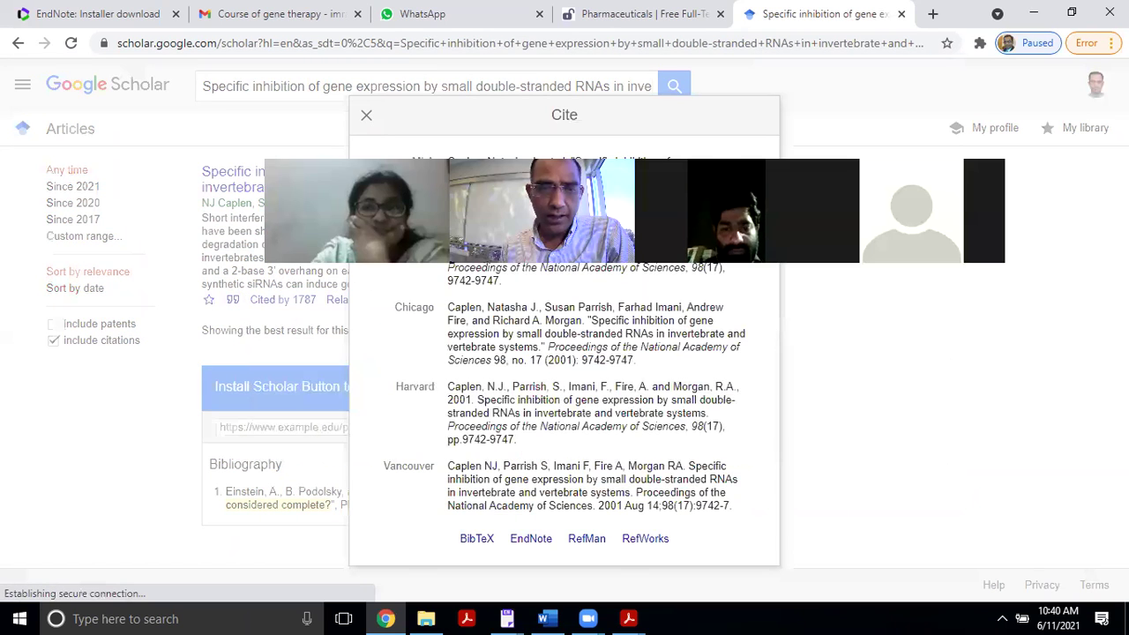
pyautogui.click(532, 538)
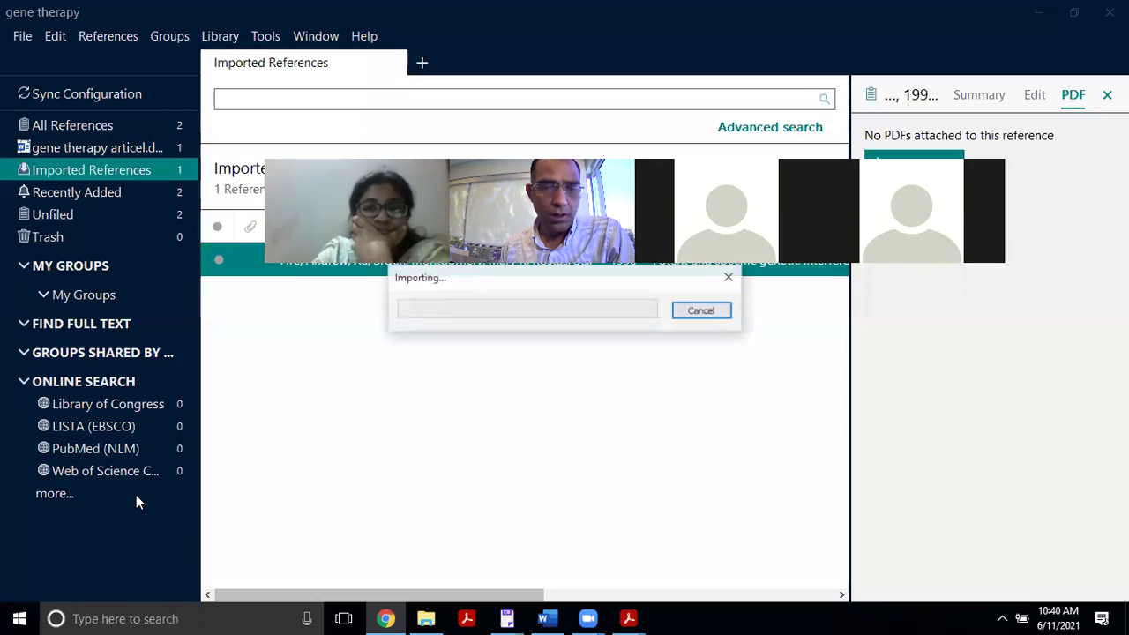
pyautogui.moveTo(716, 156); pyautogui.dragTo(702, 367)
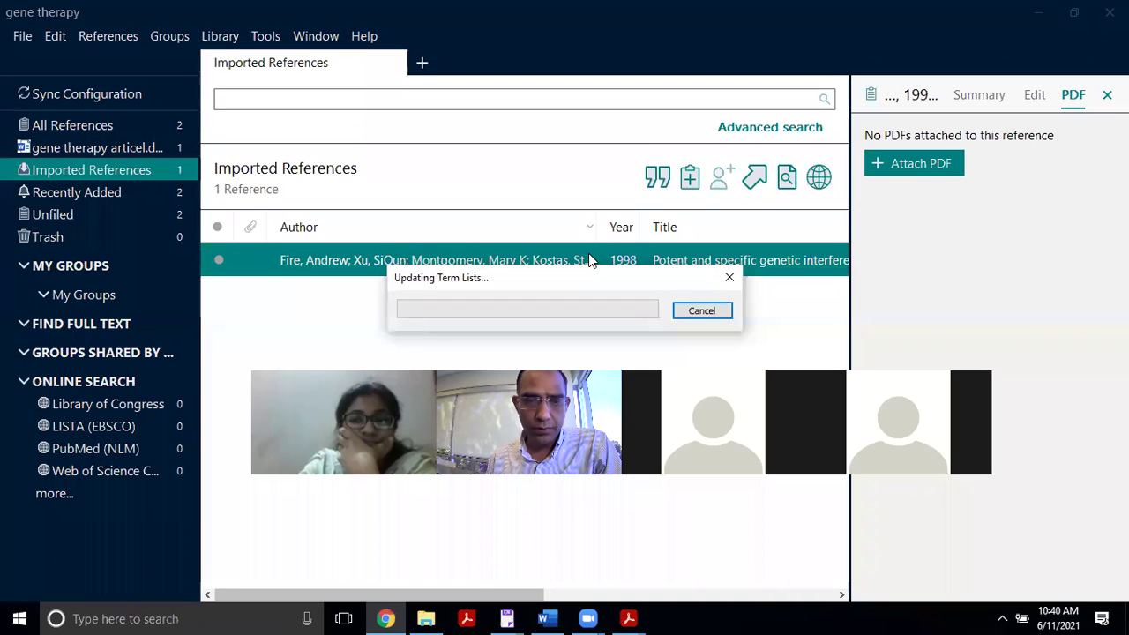
pyautogui.click(588, 259)
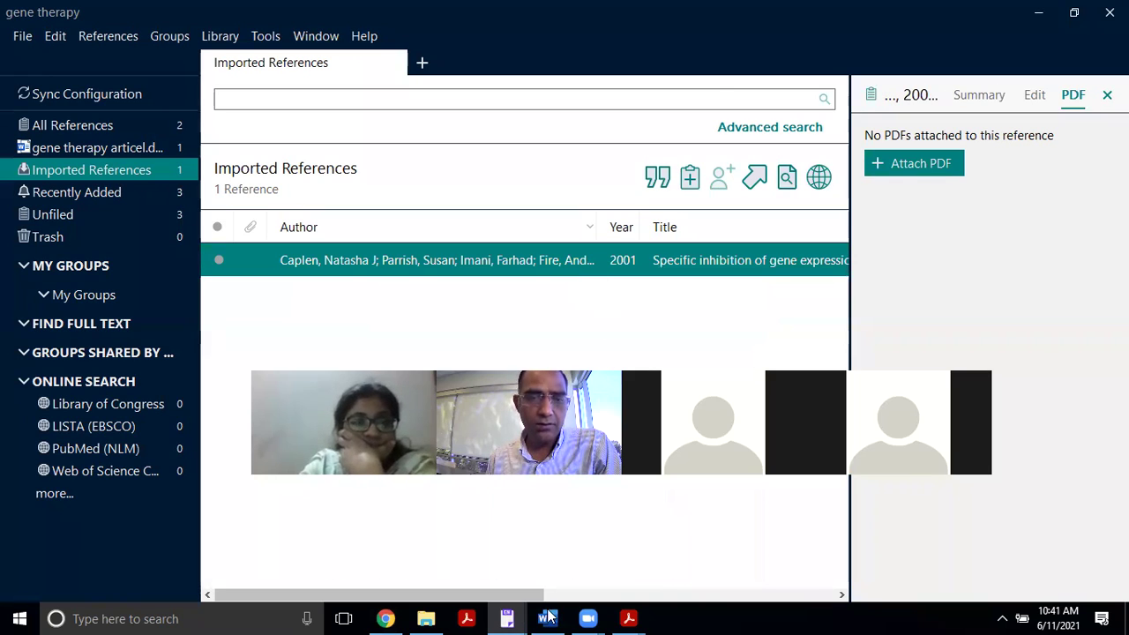
# Step: Back in Word, insert the selected EndNote reference as a citation after "nonspecific interferon response"
pyautogui.hotkey('alt', 'Tab')
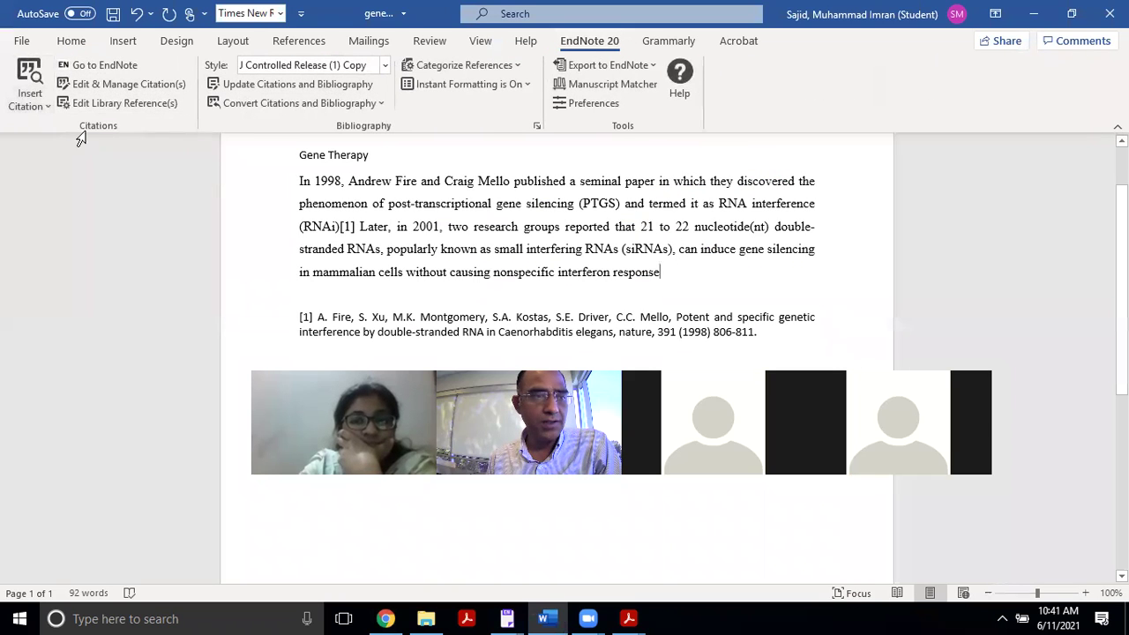
pyautogui.click(29, 105)
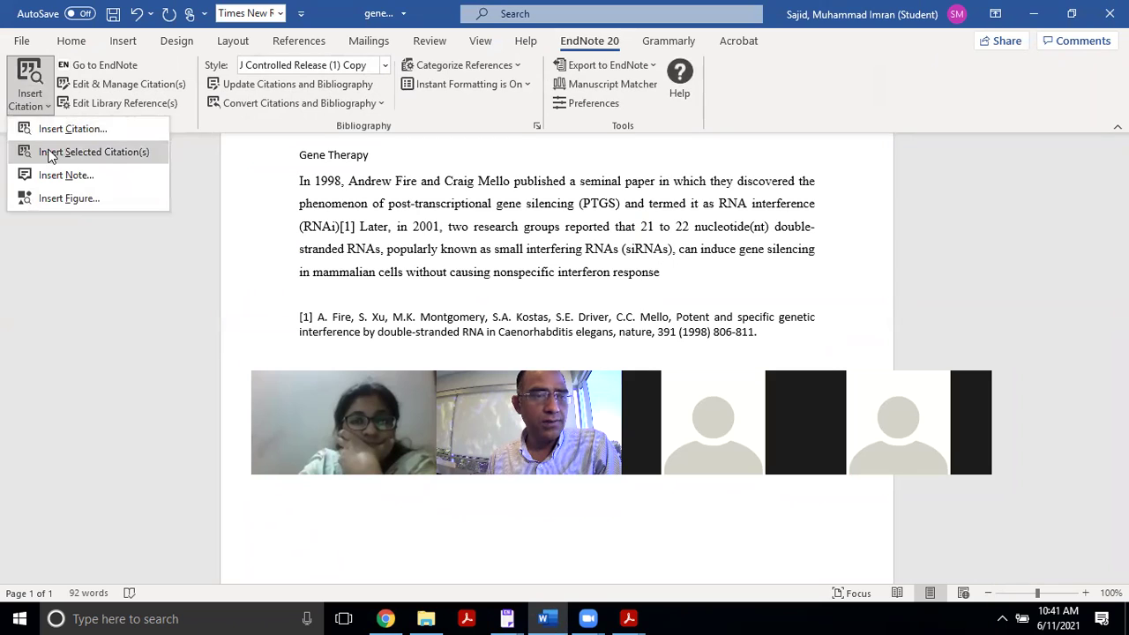
pyautogui.click(51, 154)
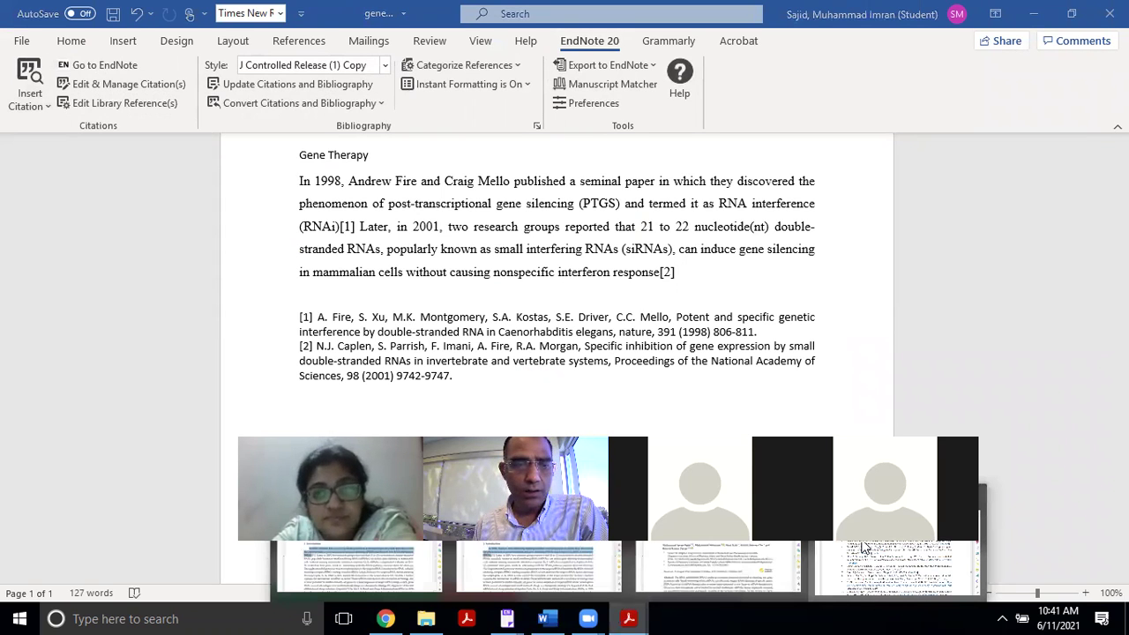
# Step: Copy reference 3's title, "Duplexes of 21-nucleotide RNAs mediate RNA interference in cultured mammalian cells", from the PDF and search Google Scholar for it
pyautogui.hotkey('alt', 'Tab')
pyautogui.moveTo(715, 227); pyautogui.dragTo(592, 252)
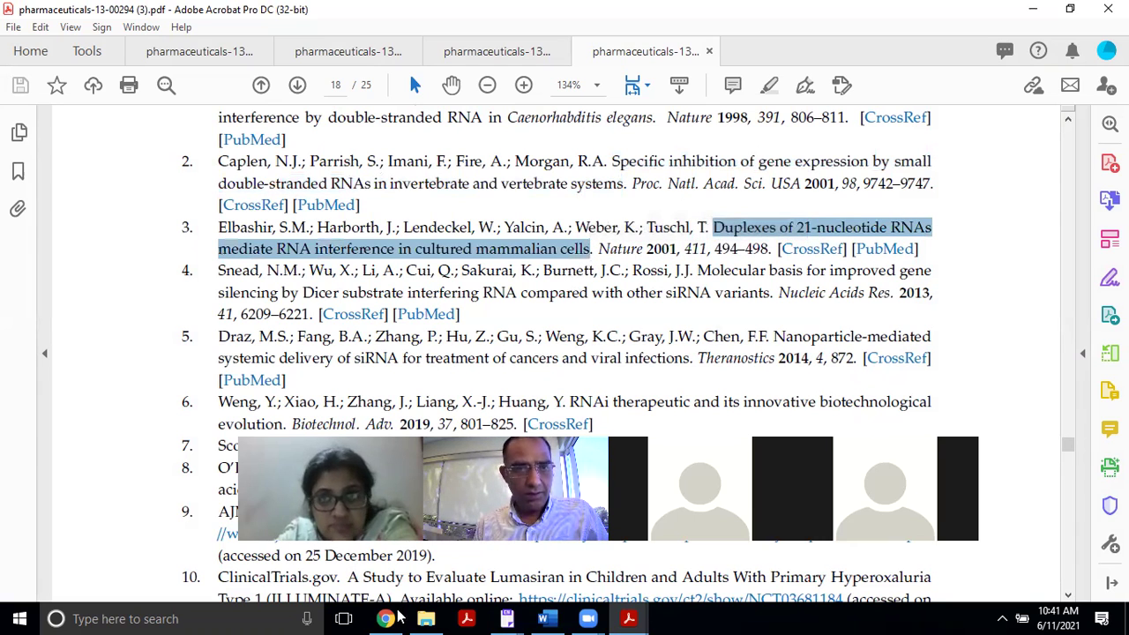
pyautogui.hotkey('alt', 'Tab')
pyautogui.hotkey('ctrl', 'v')
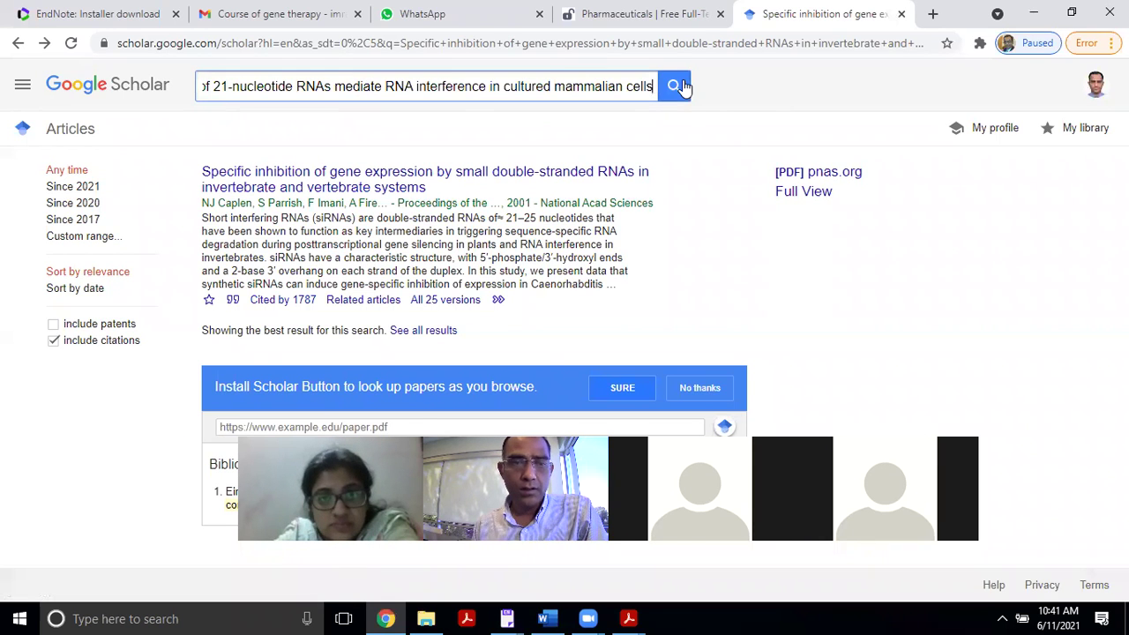
pyautogui.click(675, 85)
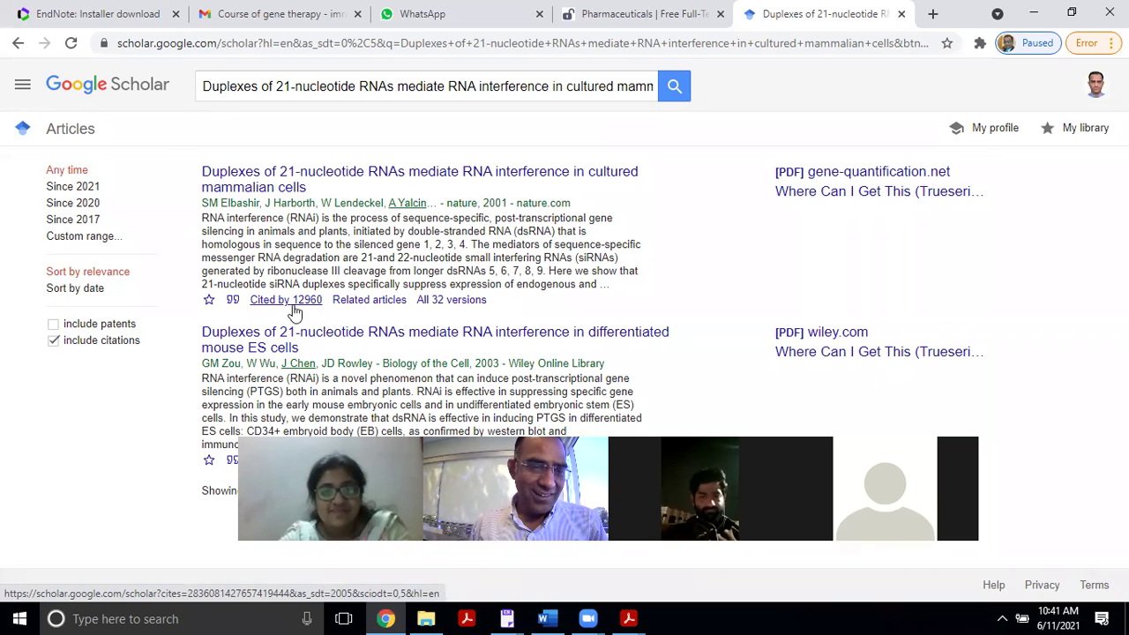
pyautogui.click(233, 302)
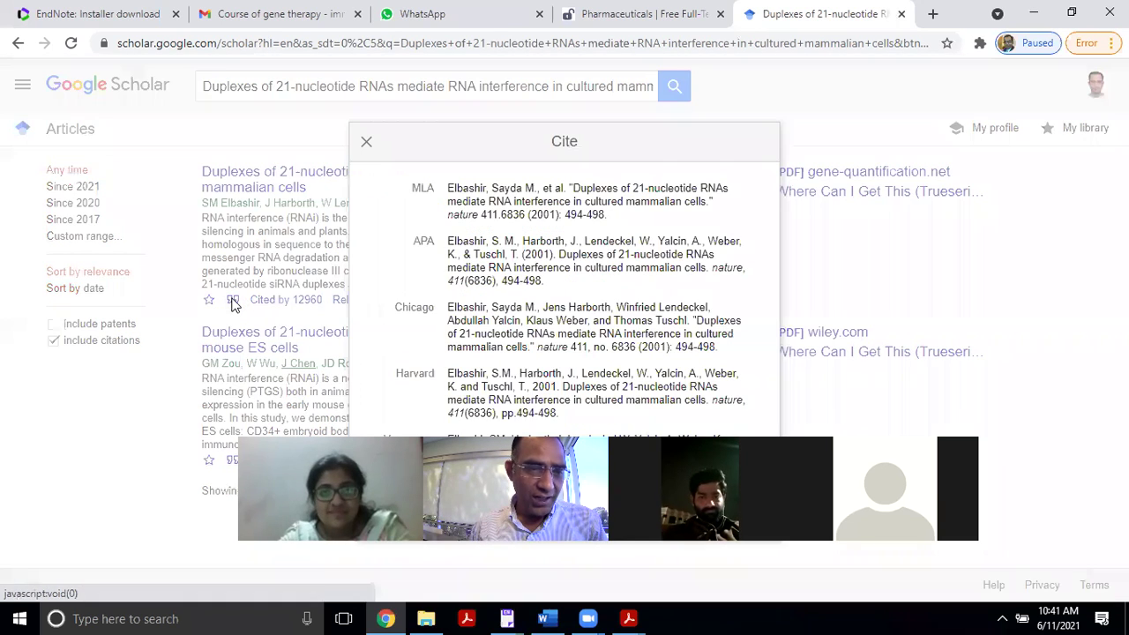
pyautogui.doubleClick(668, 137)
pyautogui.click(686, 64)
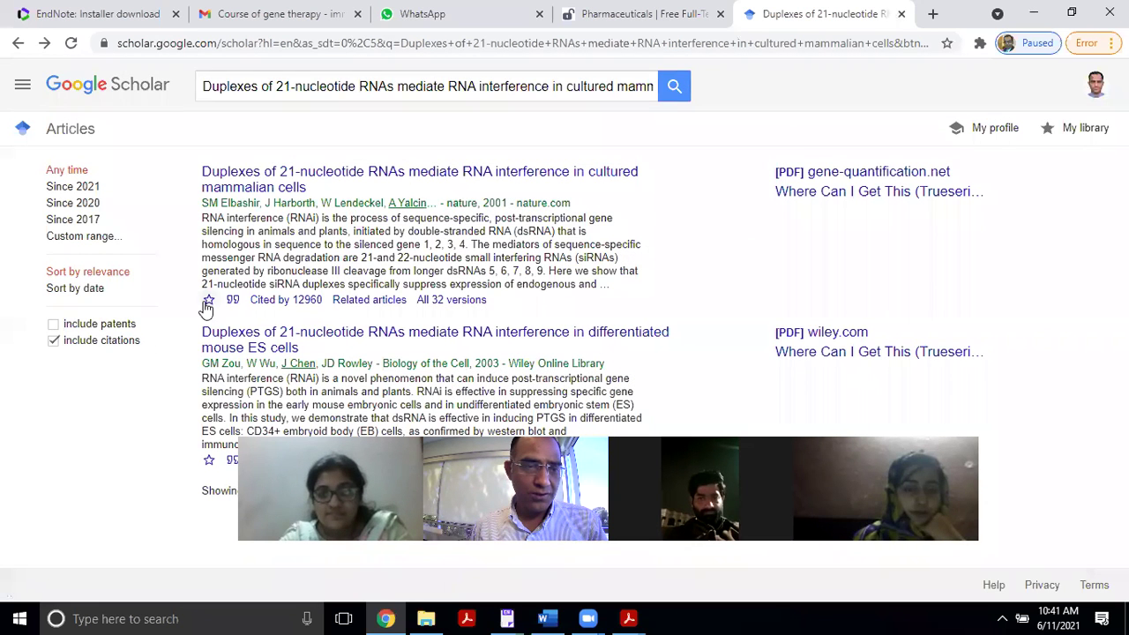
# Step: Export the first "Duplexes of 21-nucleotide RNAs" result in EndNote format, import it into the library and select the imported reference
pyautogui.click(233, 302)
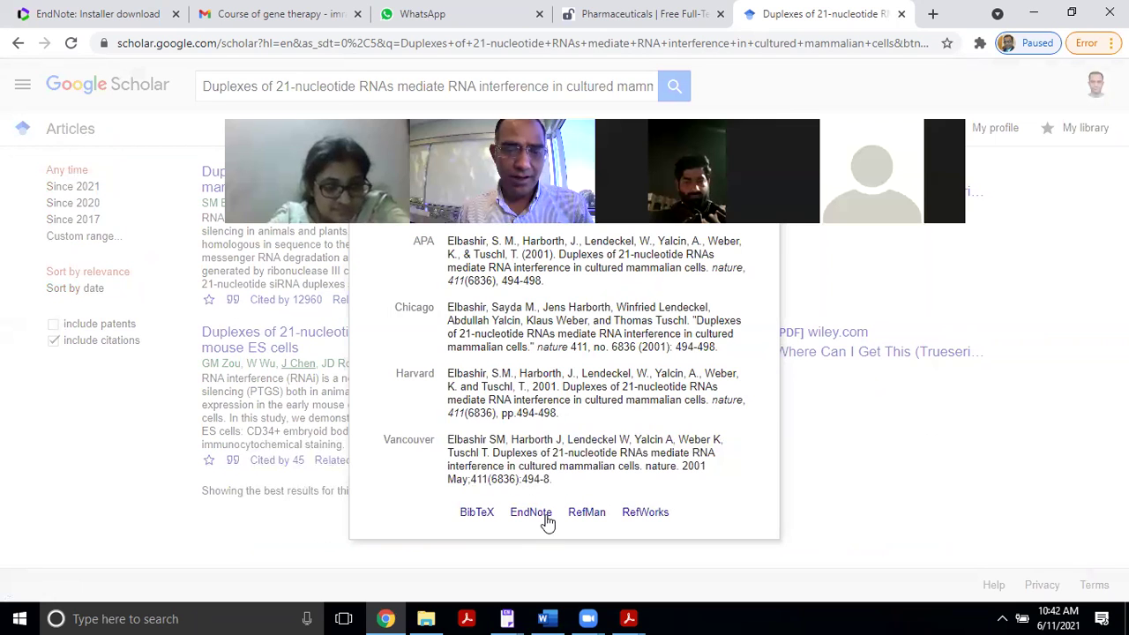
pyautogui.click(532, 513)
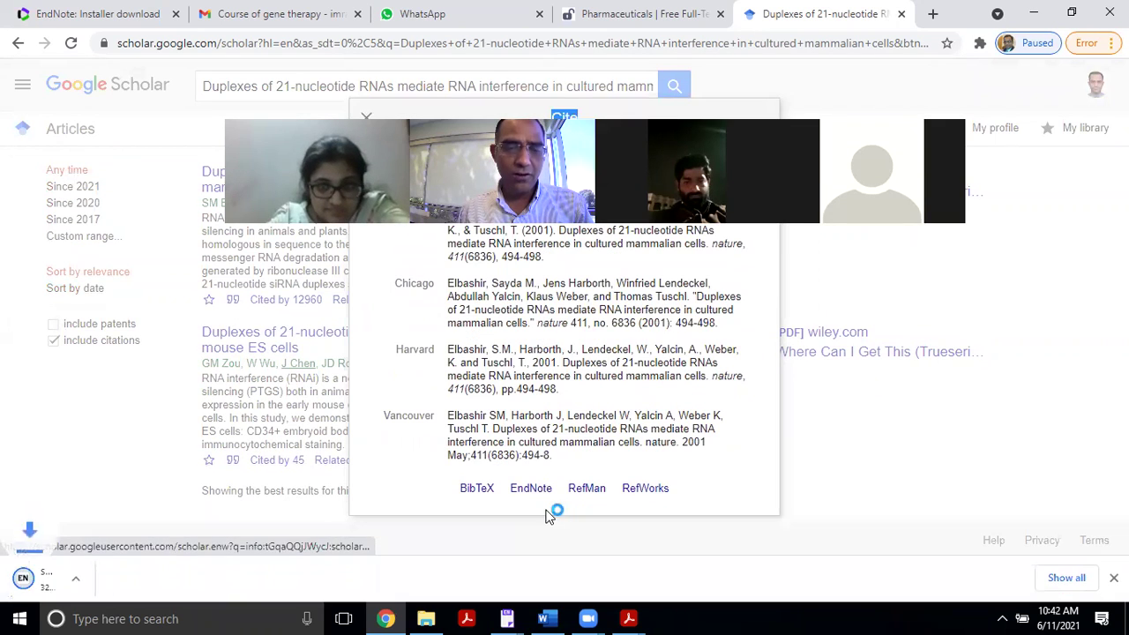
pyautogui.click(50, 568)
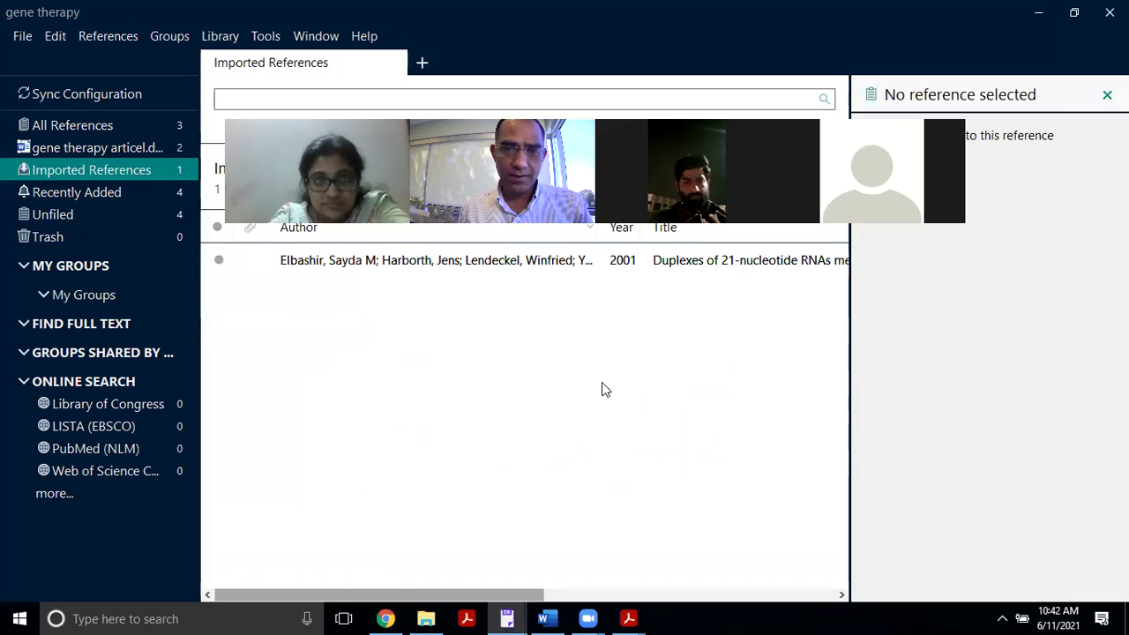
pyautogui.click(553, 259)
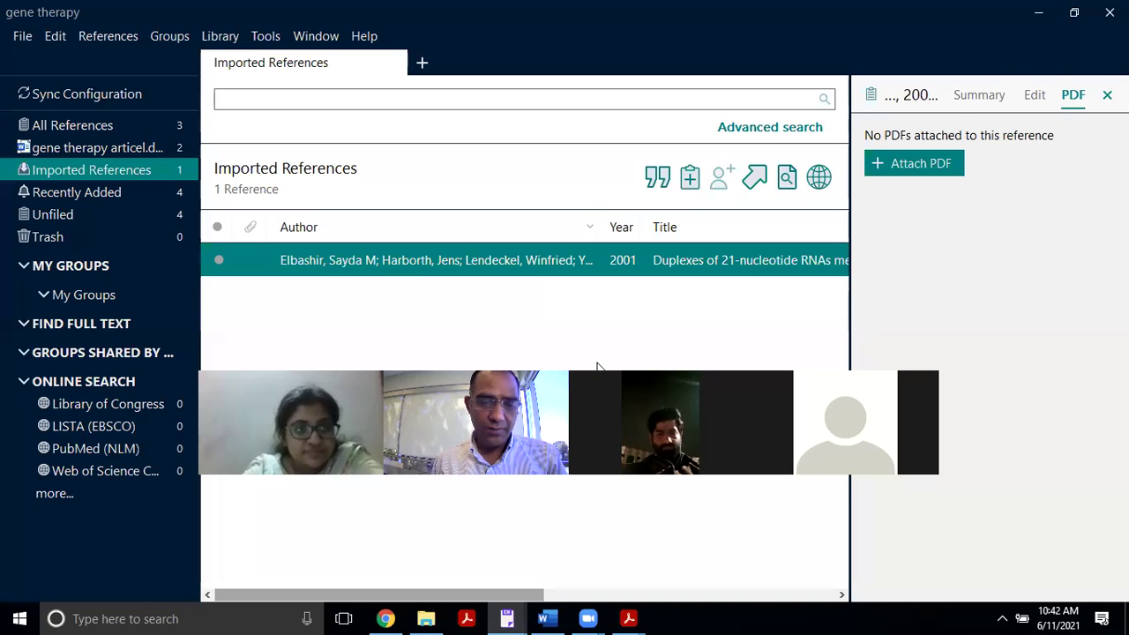
# Step: Return to Word and insert the selected "Duplexes of 21-nucleotide RNAs" reference next to citation [2] at the paragraph's end
pyautogui.click(547, 618)
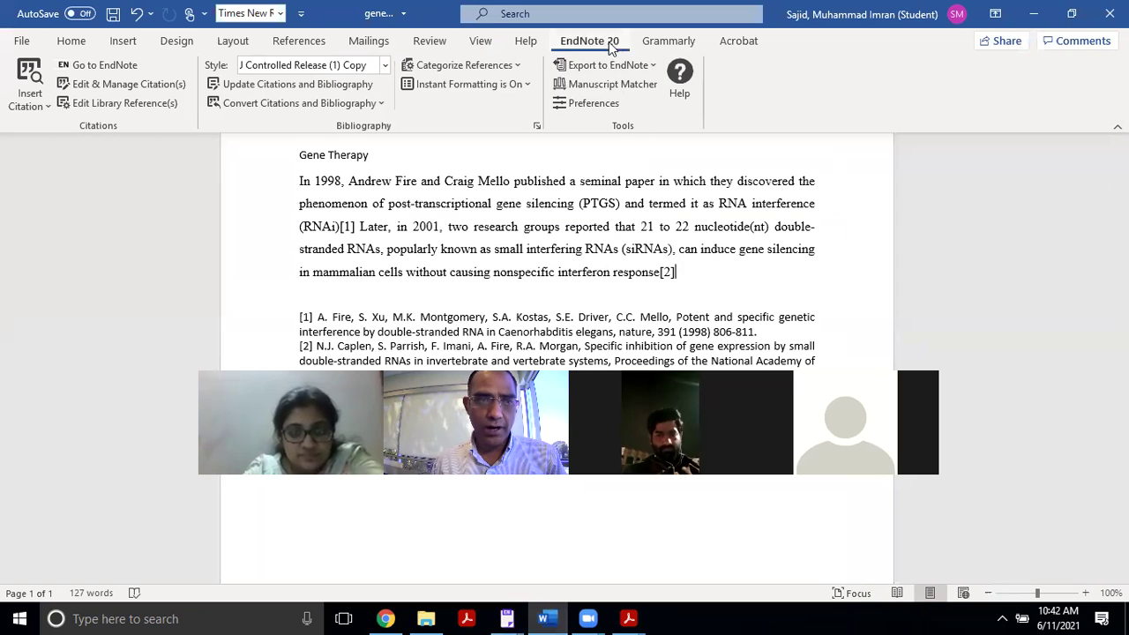
pyautogui.click(30, 104)
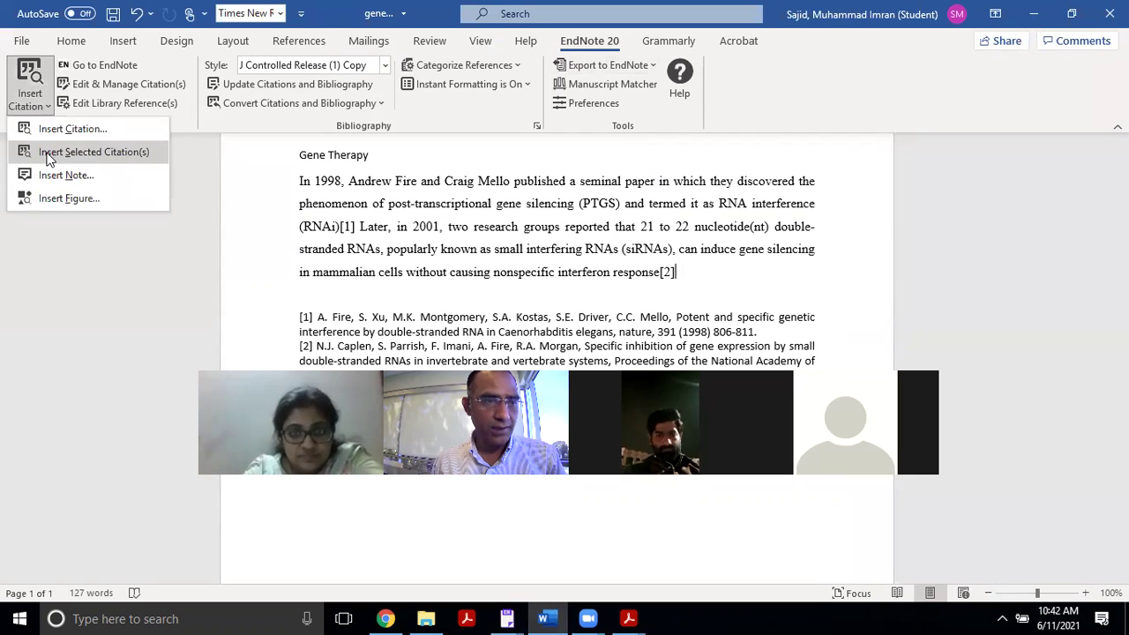
pyautogui.click(48, 155)
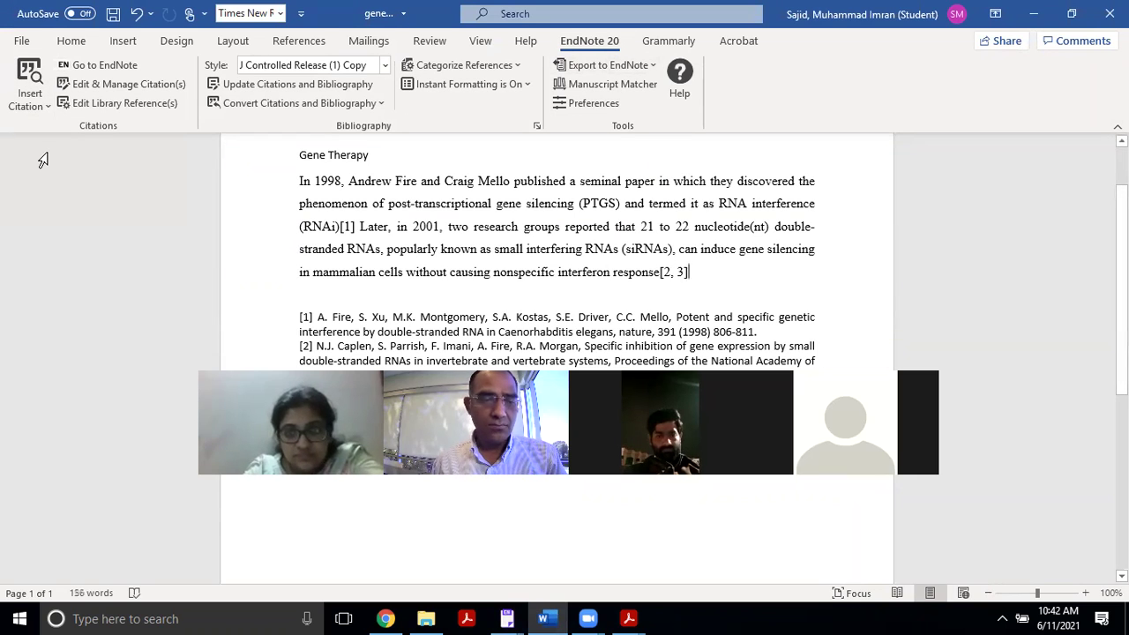